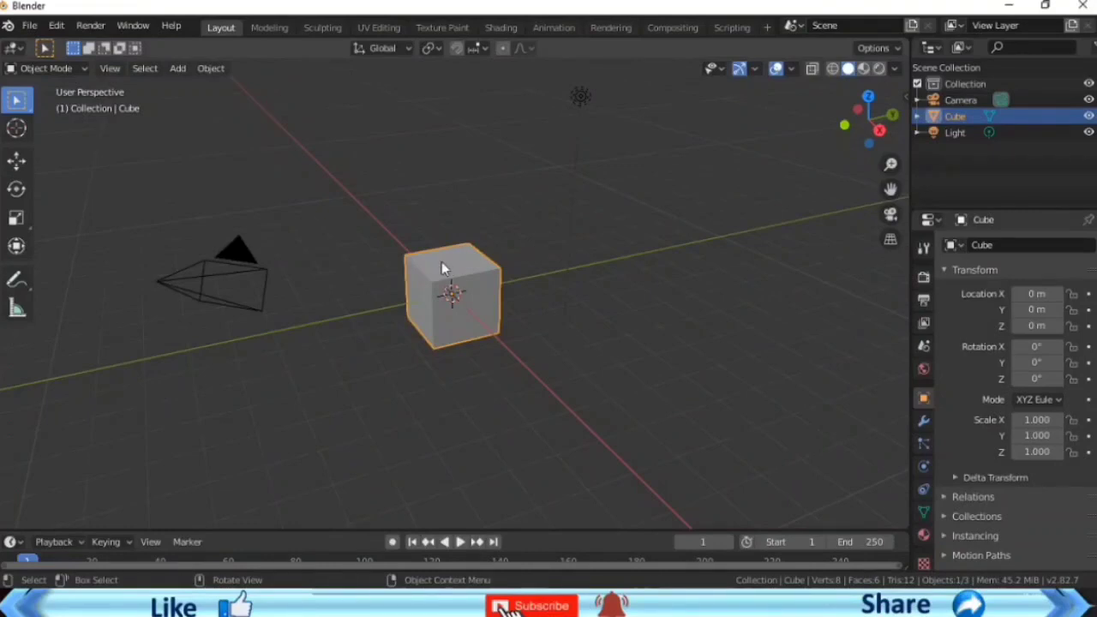
Step: Orbit to look down on the default cube and display it as see-through wireframe
{"action": "left_click_drag", "start_coordinate": [868, 116], "coordinate": [866, 137]}
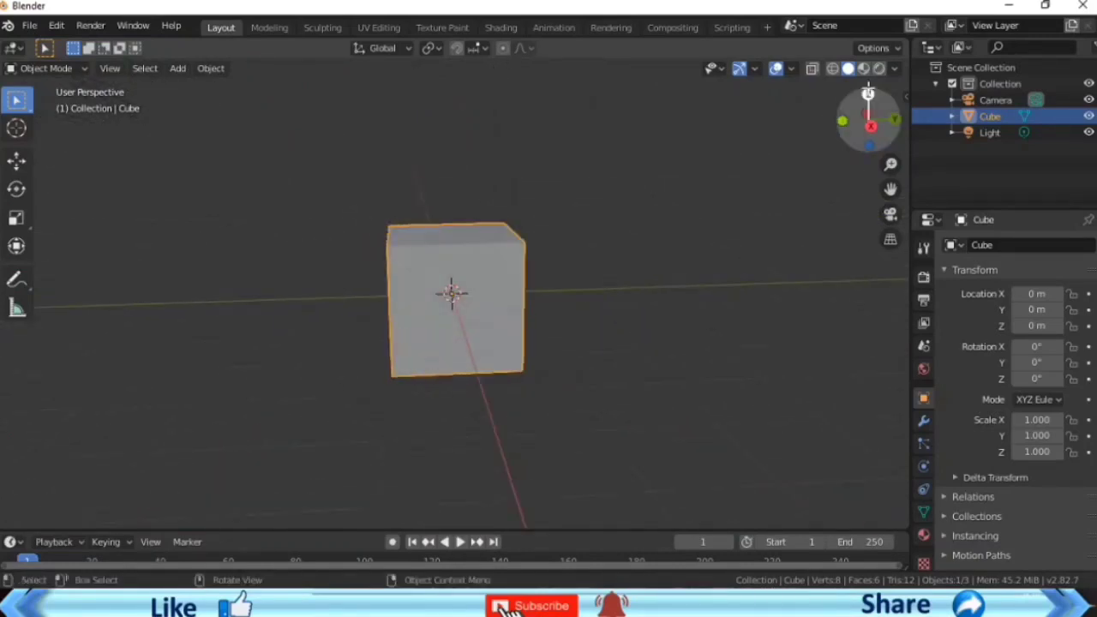
{"action": "key", "text": "shift+z"}
Step: Extrude the cube's right face about 2.8 m into a long box and return to Object Mode
{"action": "left_click", "coordinate": [45, 68]}
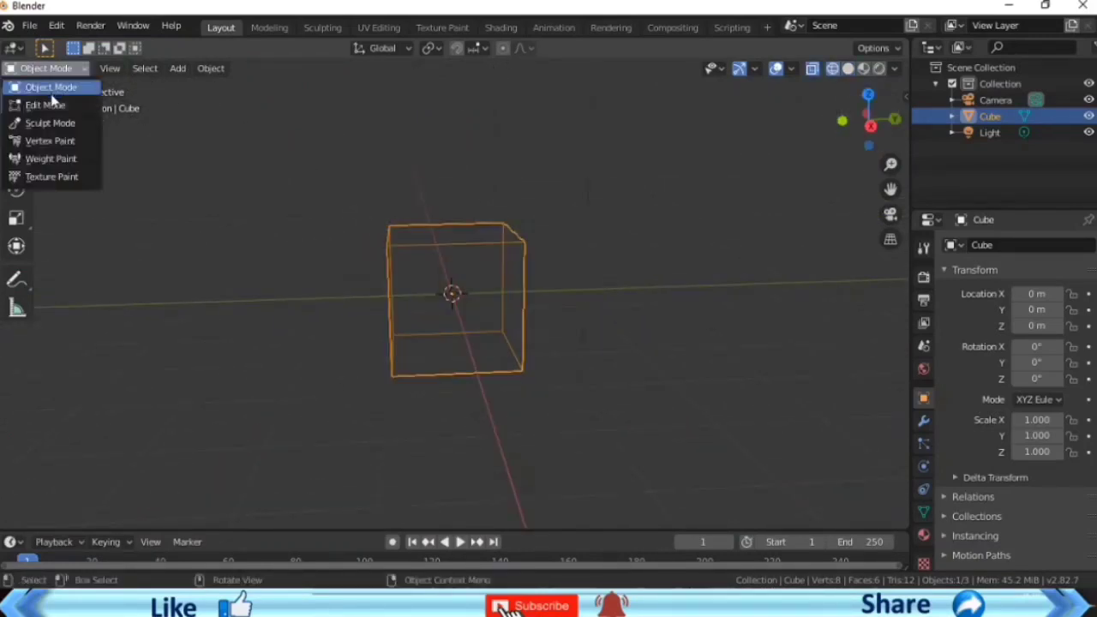
{"action": "left_click", "coordinate": [49, 100]}
{"action": "left_click", "coordinate": [500, 202]}
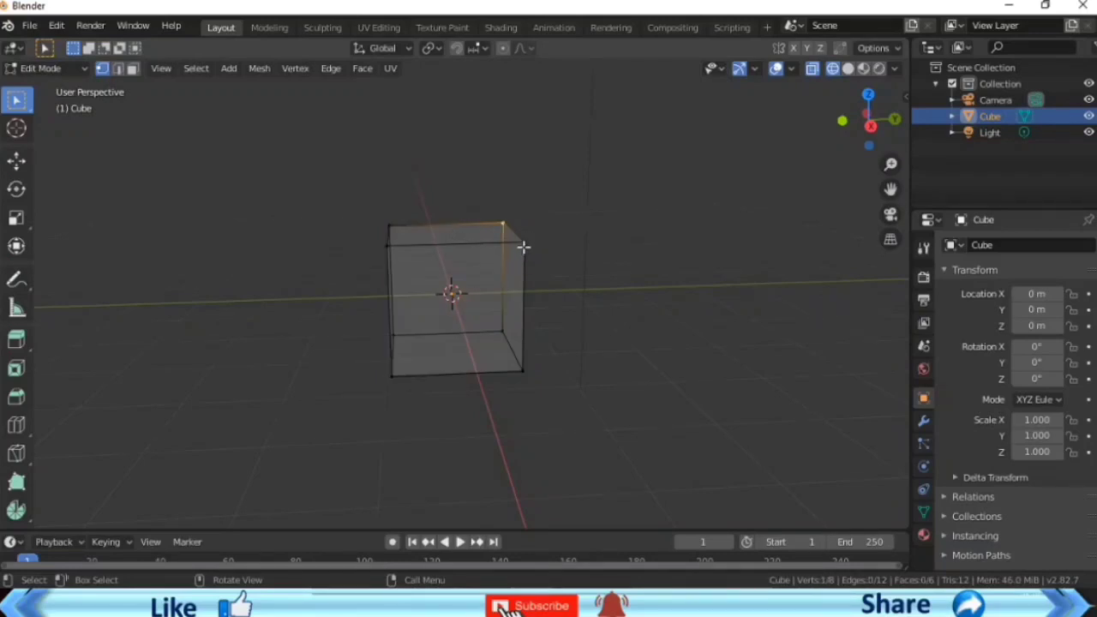
{"action": "left_click", "coordinate": [513, 273]}
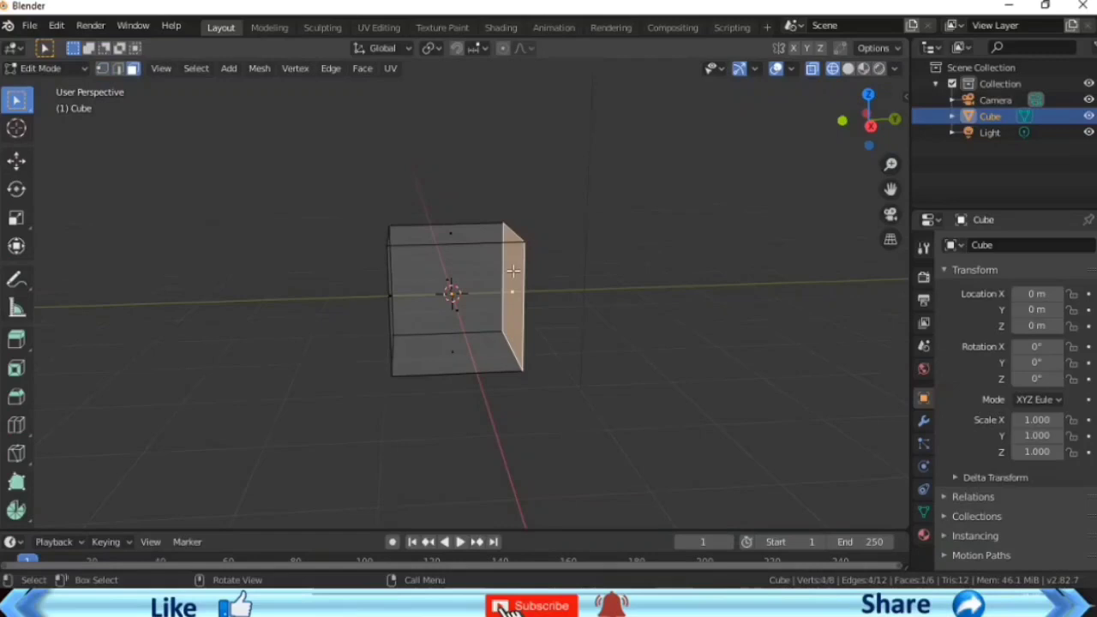
{"action": "key", "text": "e"}
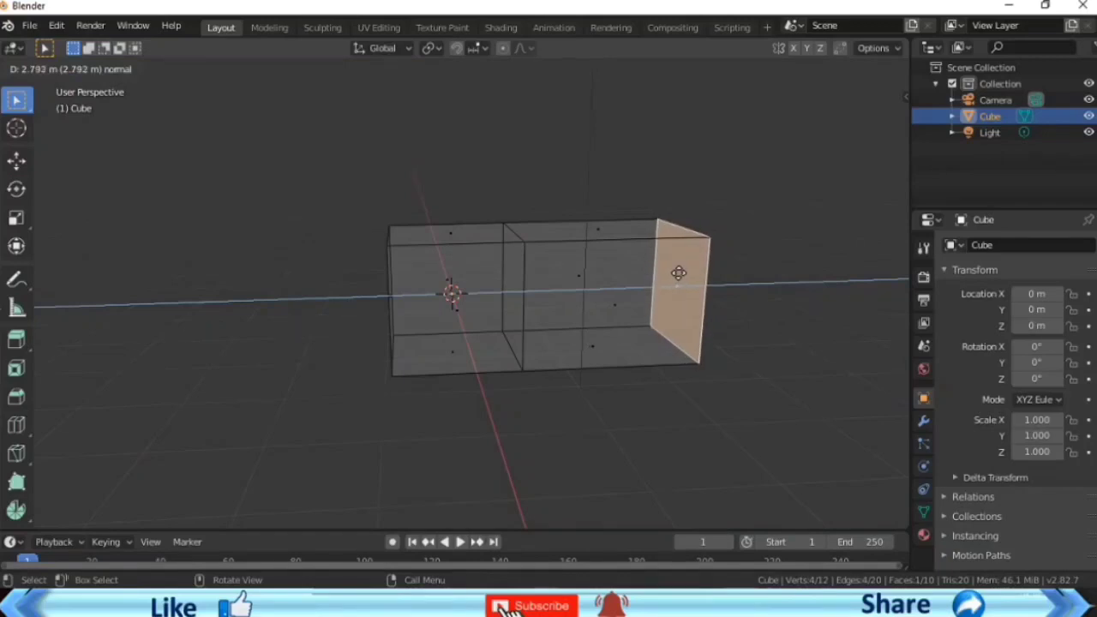
{"action": "left_click", "coordinate": [677, 273]}
{"action": "left_click_drag", "start_coordinate": [867, 115], "coordinate": [873, 128]}
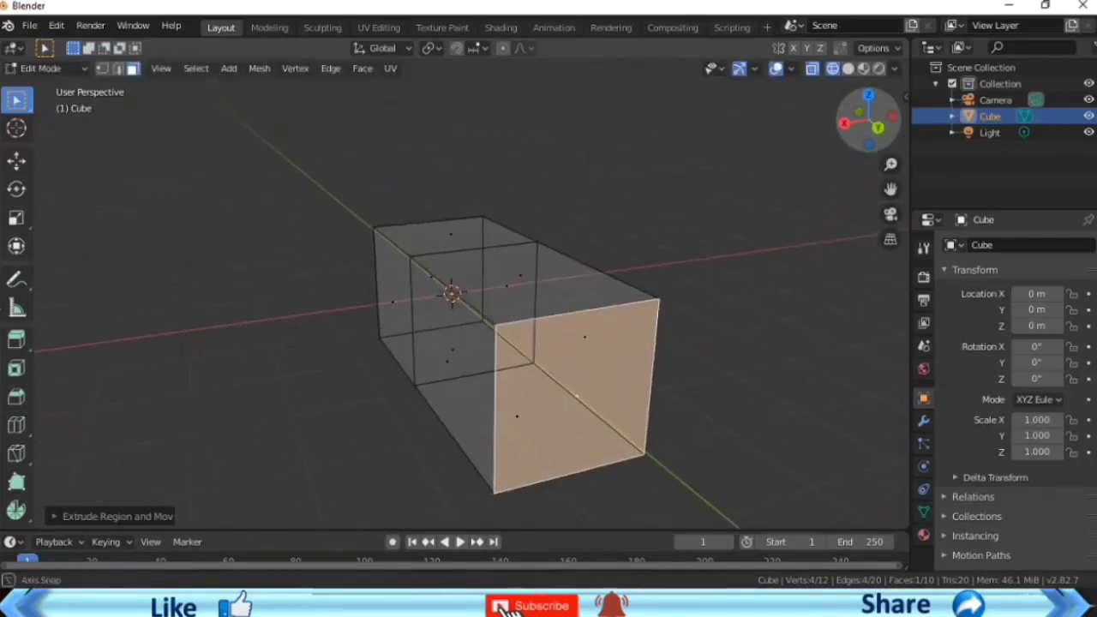
{"action": "left_click", "coordinate": [71, 70]}
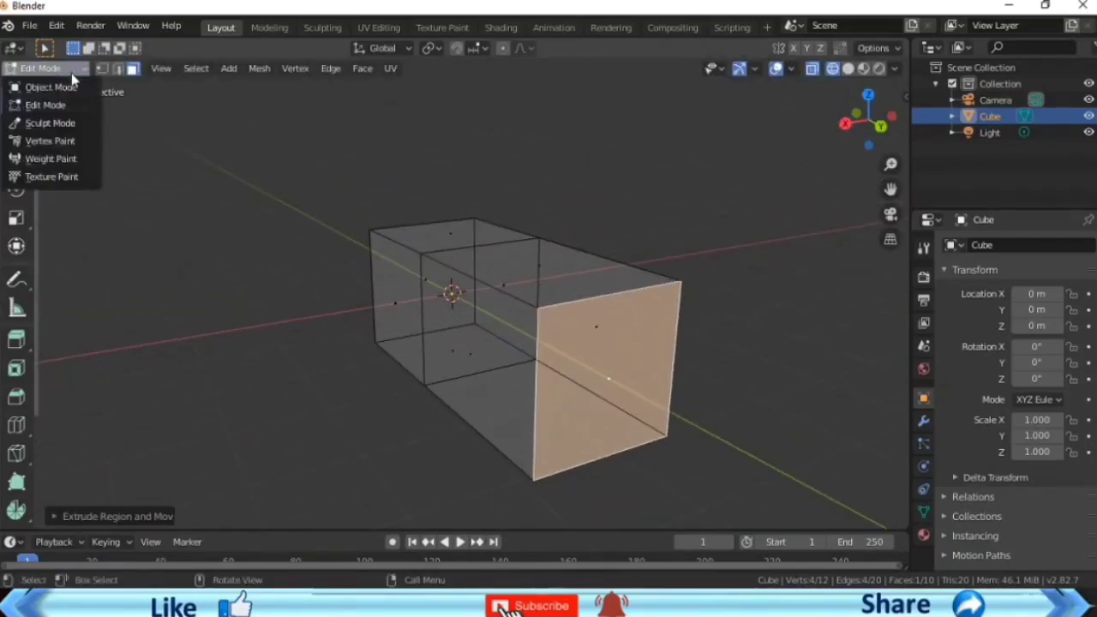
{"action": "left_click", "coordinate": [51, 87]}
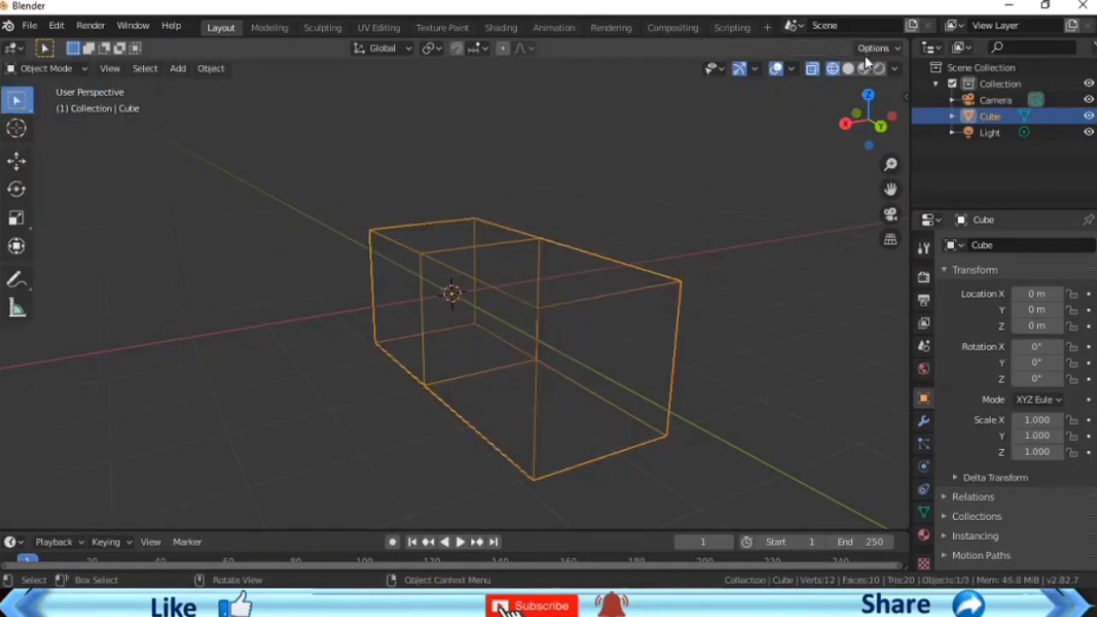
Step: Show the box solid, flatten it to Z scale -0.629, and reopen Edit Mode with nothing selected
{"action": "left_click", "coordinate": [848, 68]}
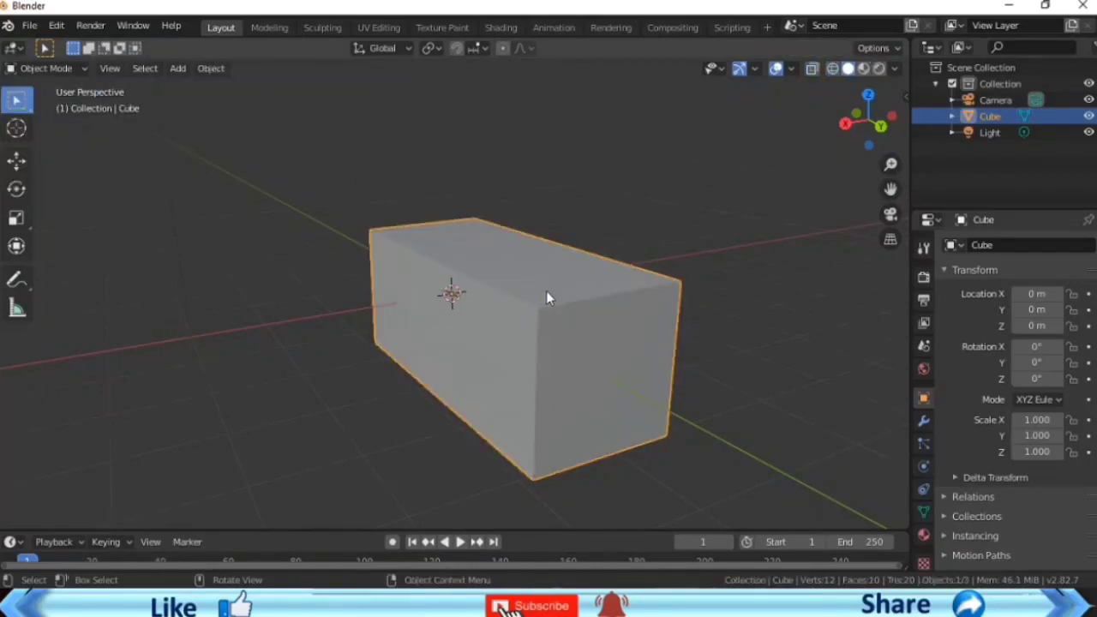
{"action": "key", "text": "s"}
{"action": "key", "text": "z"}
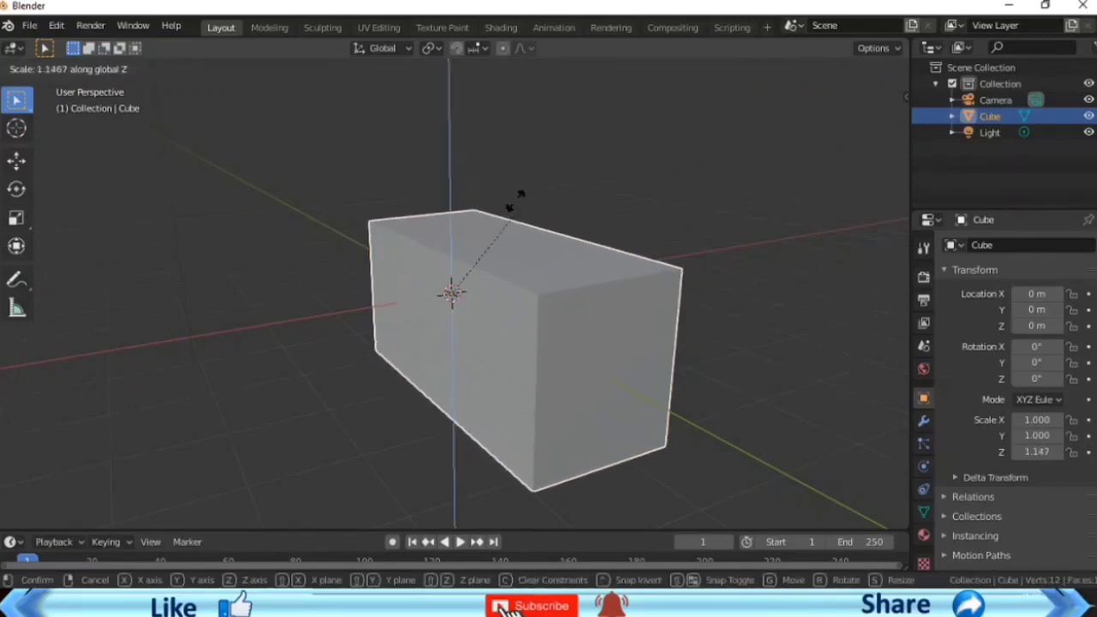
{"action": "left_click", "coordinate": [391, 290]}
{"action": "left_click", "coordinate": [49, 69]}
{"action": "left_click", "coordinate": [62, 101]}
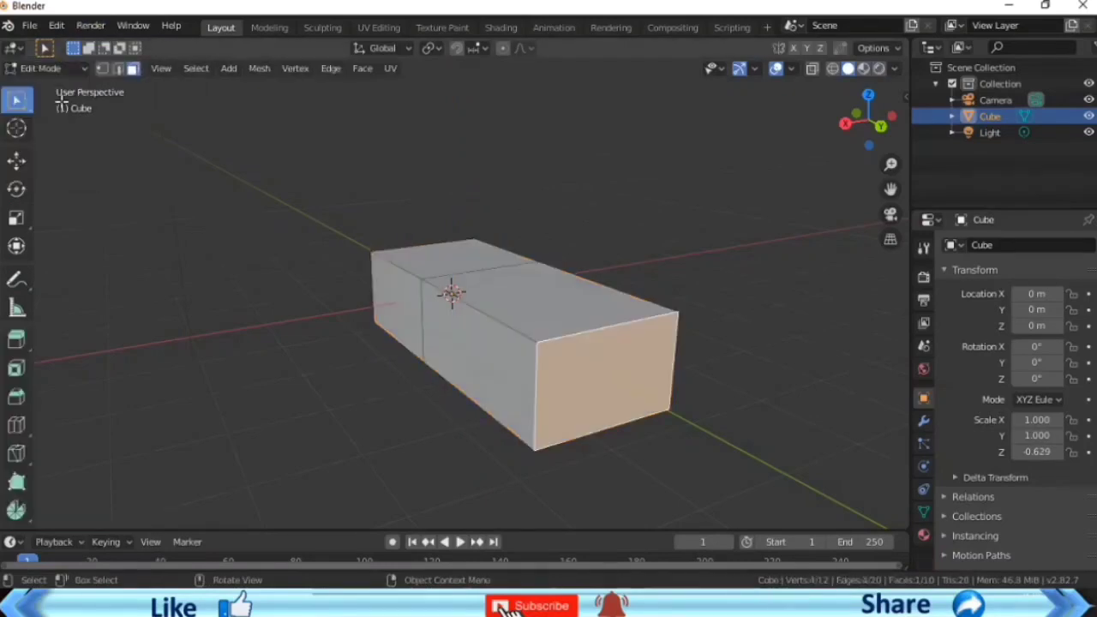
{"action": "left_click", "coordinate": [643, 255]}
Step: Add two edge loop cuts to the box, one running lengthwise down its centre
{"action": "key", "text": "ctrl+r"}
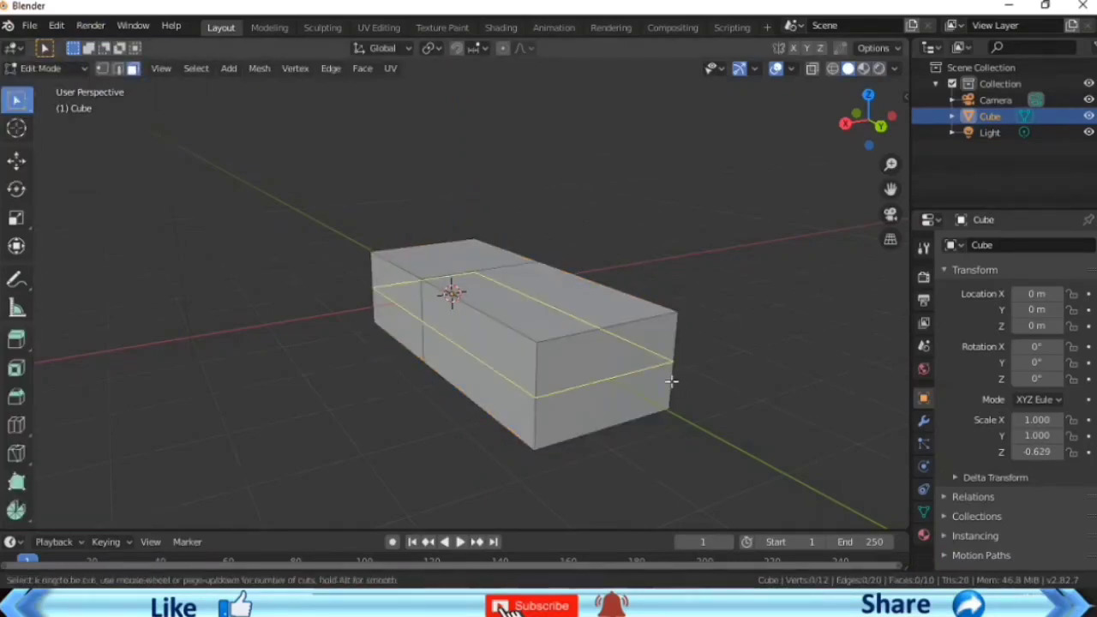
{"action": "left_click", "coordinate": [624, 412]}
{"action": "left_click", "coordinate": [624, 410]}
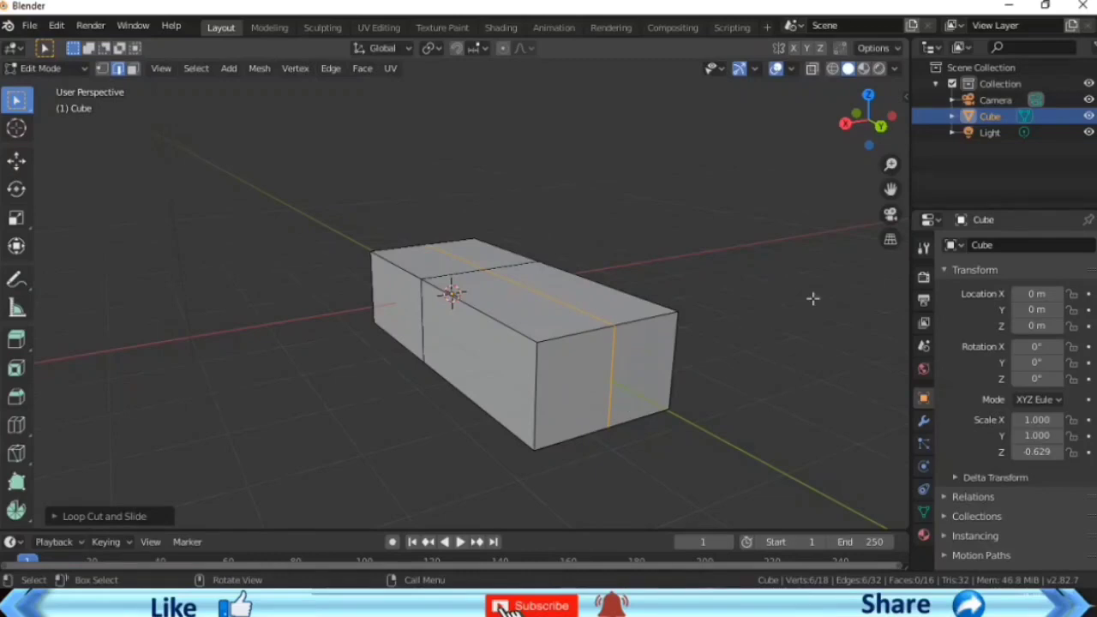
{"action": "mouse_move", "coordinate": [894, 135]}
{"action": "left_mouse_down"}
{"action": "mouse_move", "coordinate": [883, 103]}
{"action": "mouse_move", "coordinate": [745, 255]}
{"action": "left_mouse_up"}
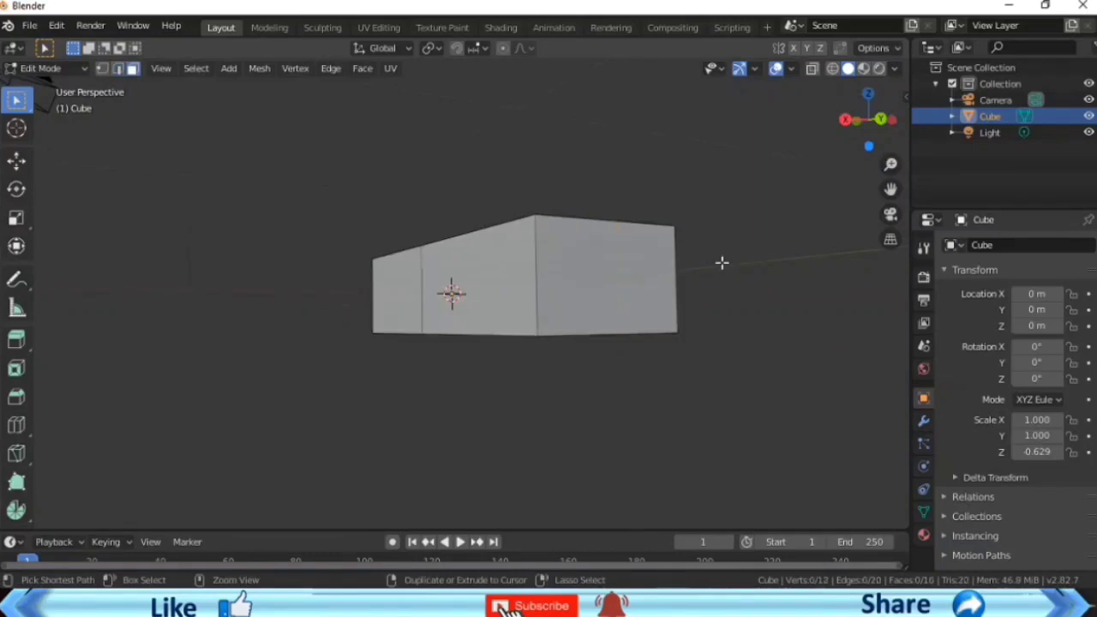
{"action": "key", "text": "ctrl+r"}
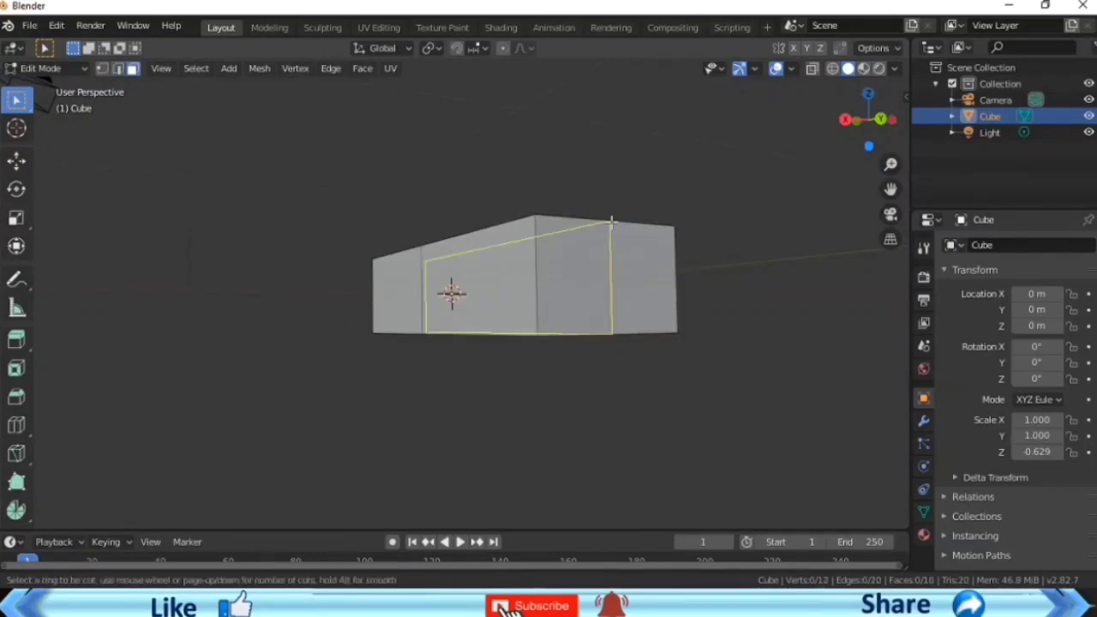
{"action": "left_click", "coordinate": [611, 222]}
Step: Show the box see-through from directly above, centred in the view
{"action": "left_click_drag", "start_coordinate": [887, 88], "coordinate": [701, 271]}
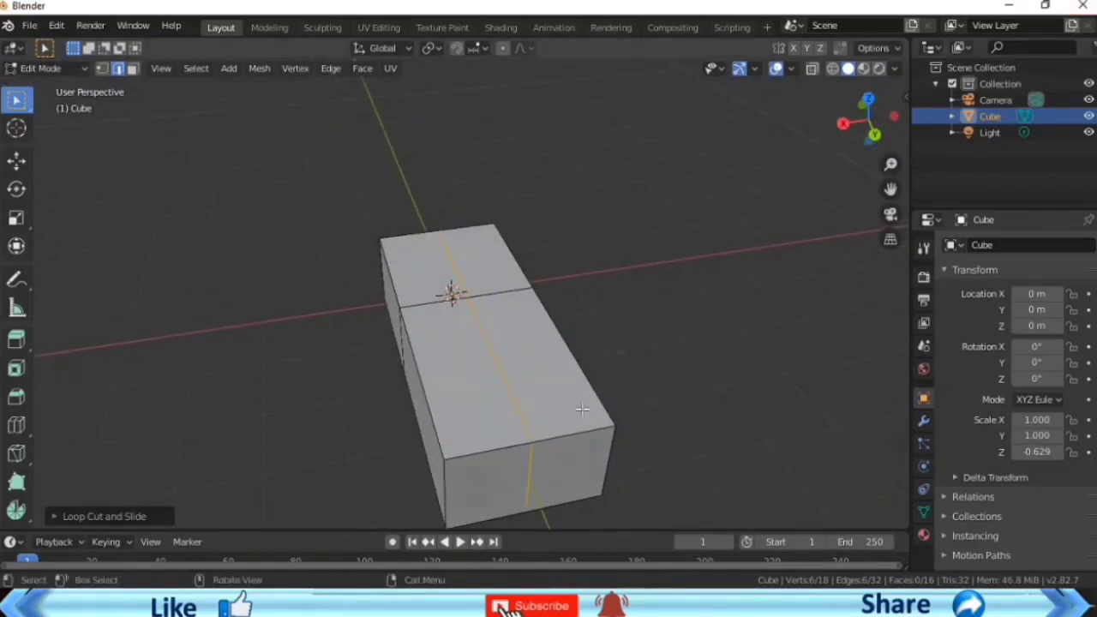
{"action": "left_click", "coordinate": [812, 69]}
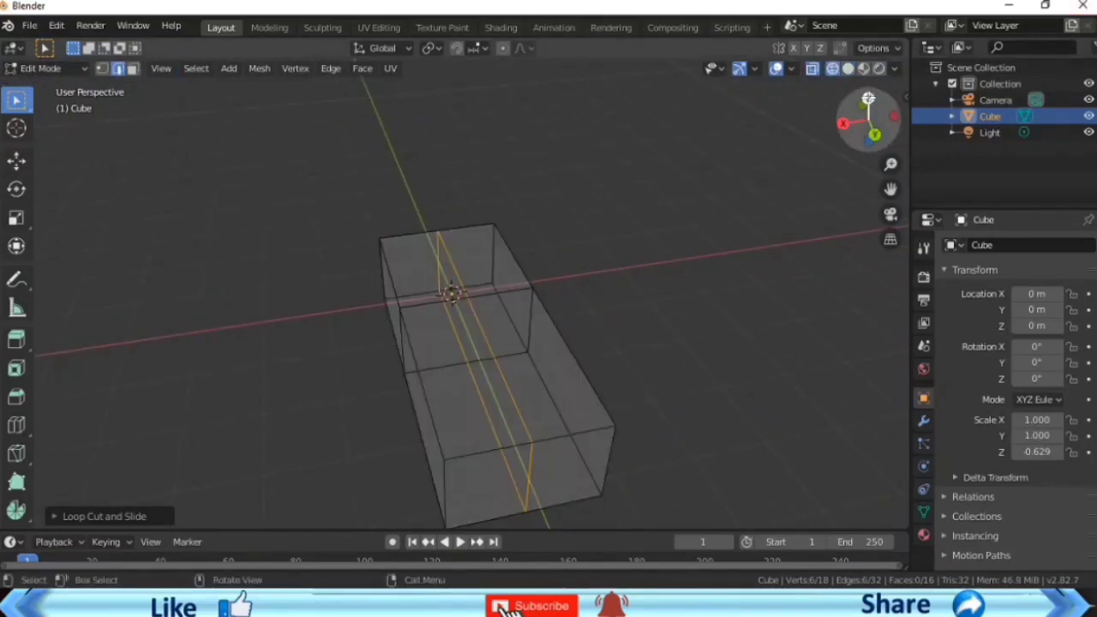
{"action": "left_click", "coordinate": [868, 100]}
{"action": "left_click_drag", "start_coordinate": [891, 189], "coordinate": [929, 320]}
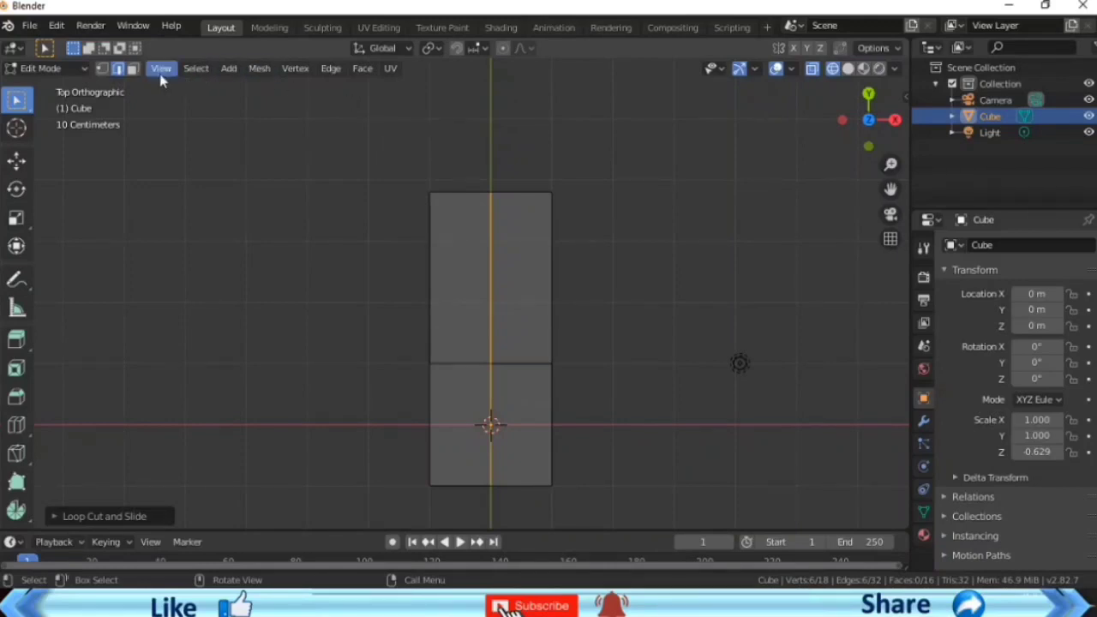
Step: Select and delete the faces of the box's left half
{"action": "left_click", "coordinate": [102, 68]}
{"action": "key", "text": "a"}
{"action": "left_click", "coordinate": [386, 152]}
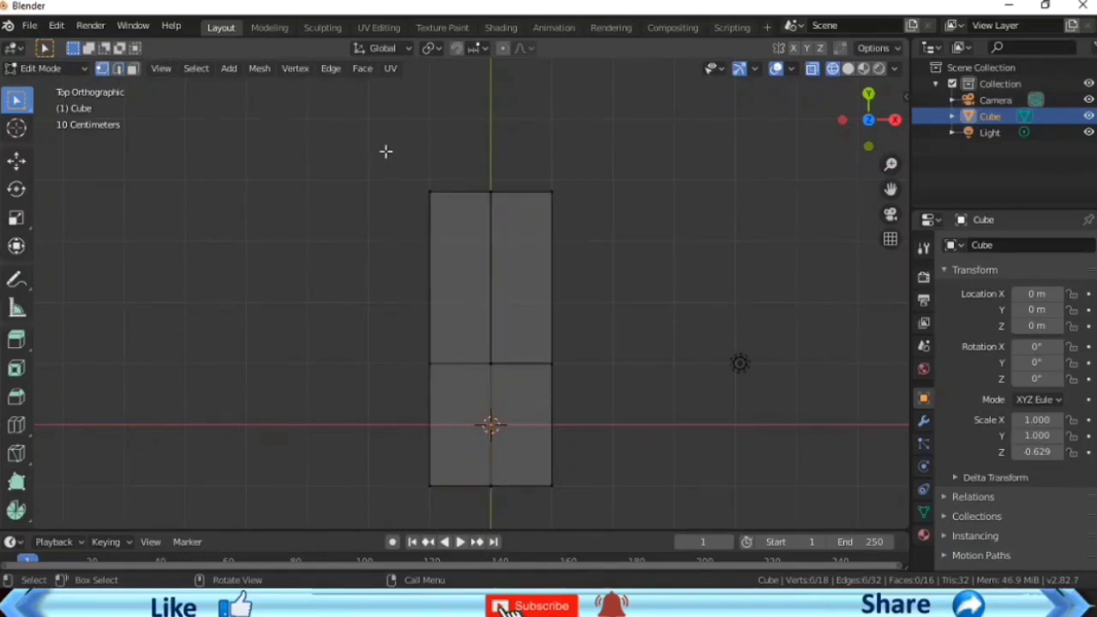
{"action": "left_click_drag", "start_coordinate": [395, 147], "coordinate": [492, 521]}
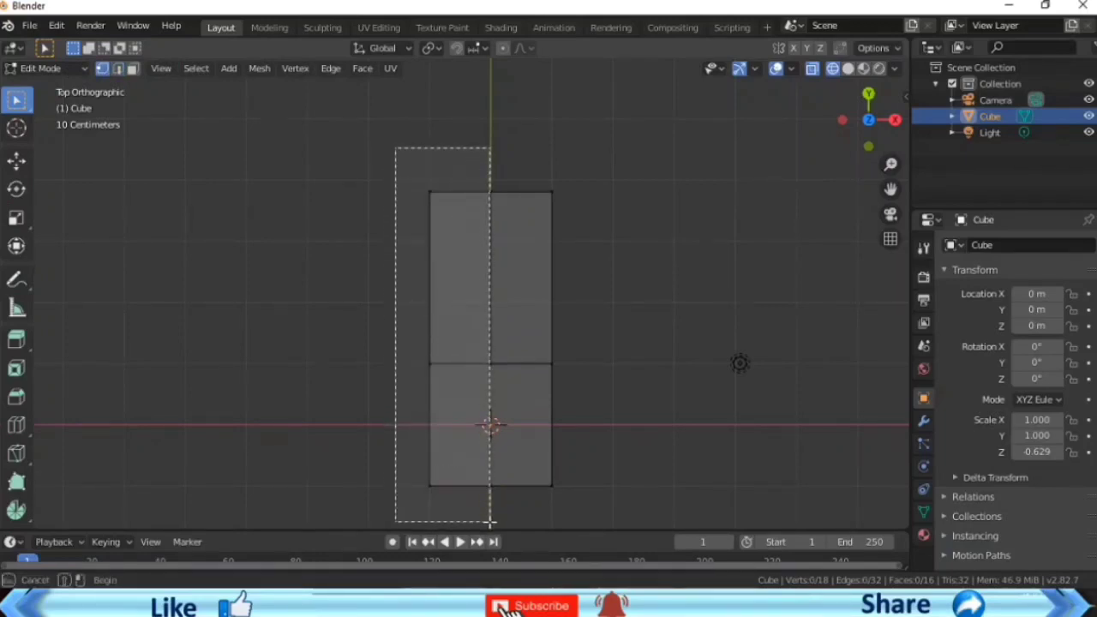
{"action": "left_click", "coordinate": [133, 69]}
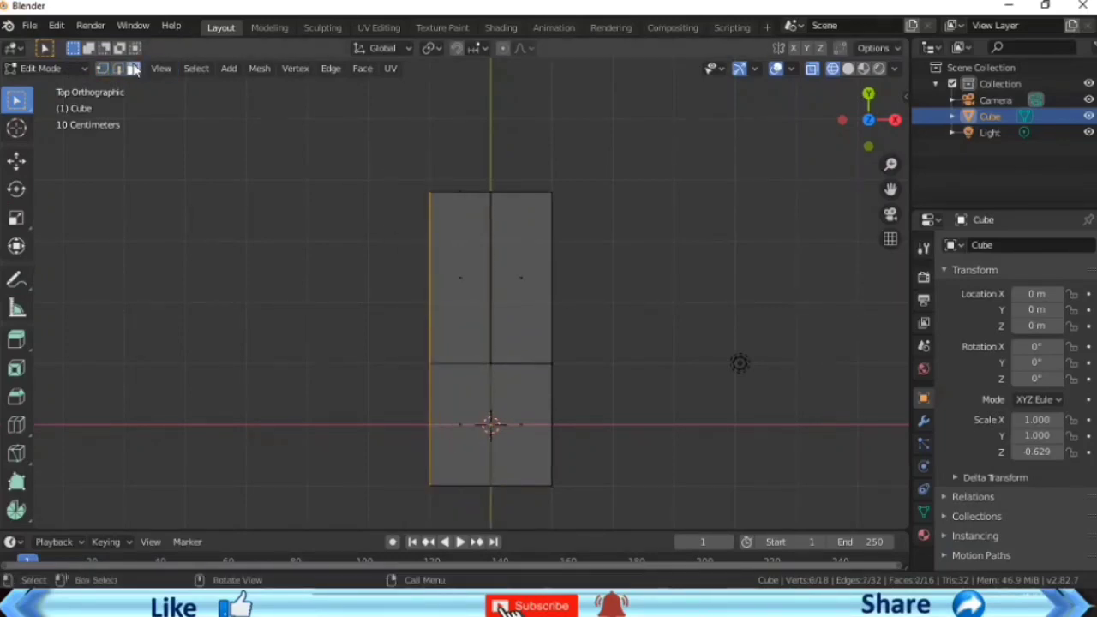
{"action": "left_click_drag", "start_coordinate": [406, 157], "coordinate": [490, 512]}
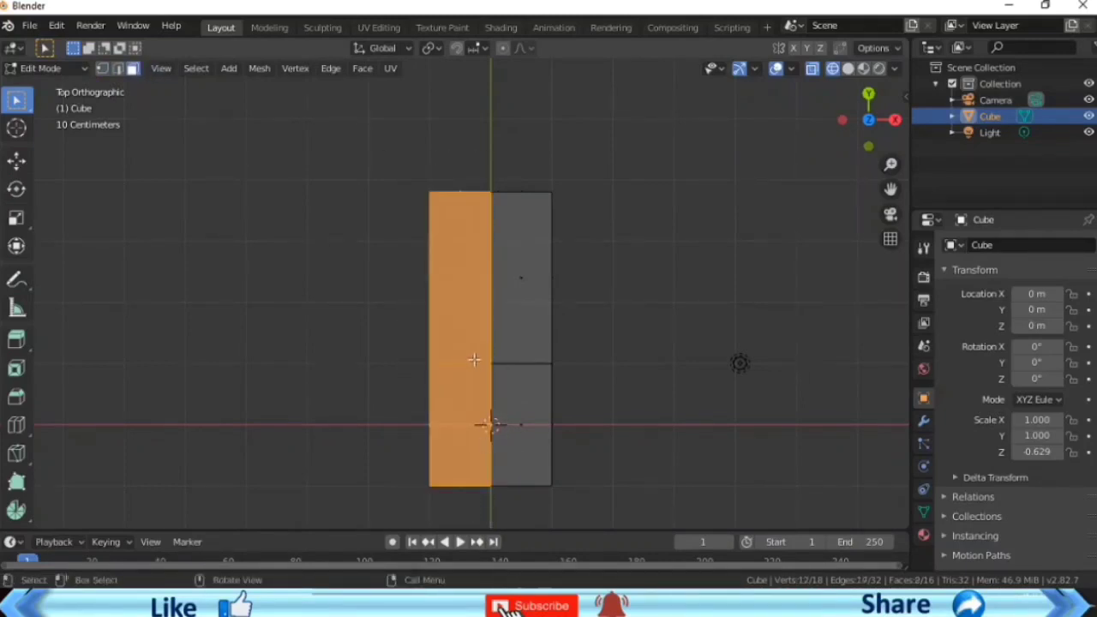
{"action": "key", "text": "x"}
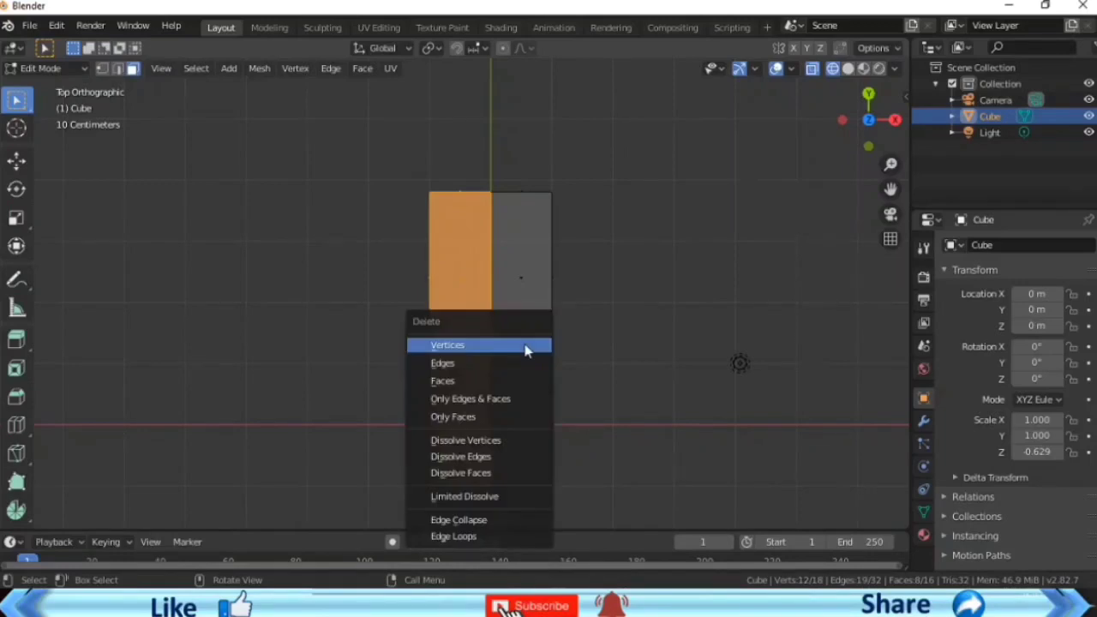
{"action": "left_click", "coordinate": [496, 380]}
Step: Delete the top faces to open the channel, then view it solid in Object Mode
{"action": "middle_click_drag", "start_coordinate": [496, 380], "coordinate": [477, 351]}
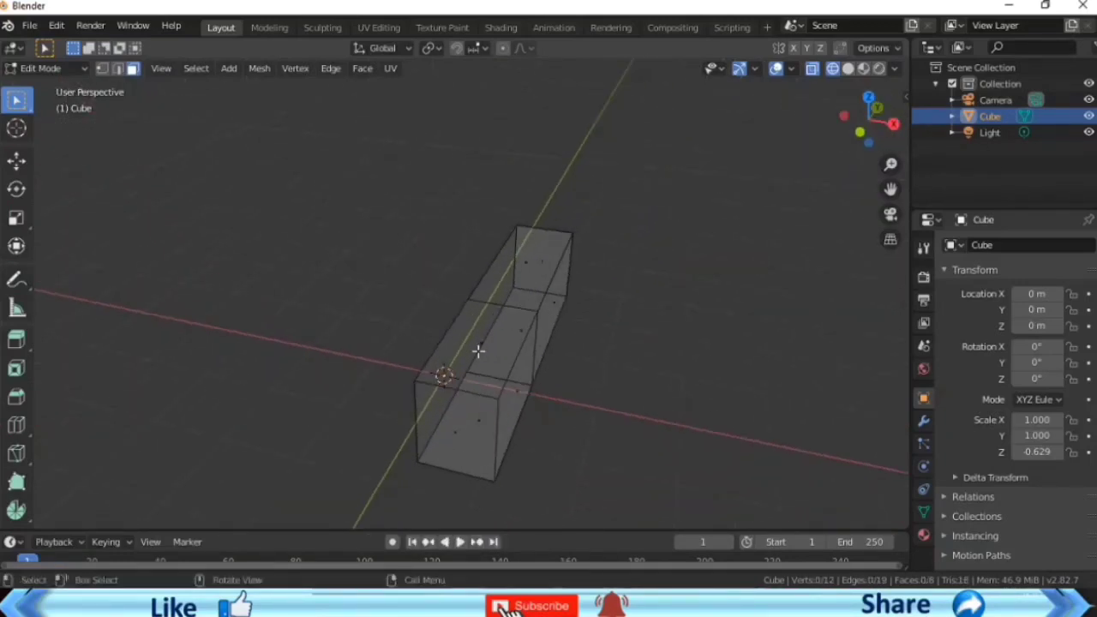
{"action": "left_click", "coordinate": [478, 351]}
{"action": "left_click", "coordinate": [526, 283], "text": "shift"}
{"action": "key", "text": "x"}
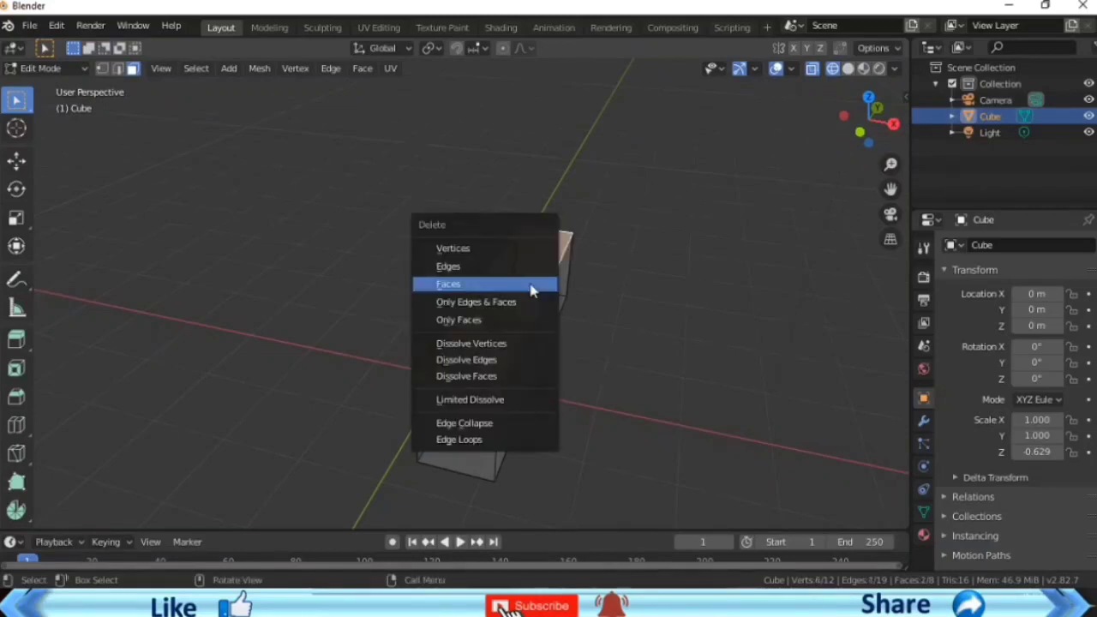
{"action": "left_click", "coordinate": [492, 283]}
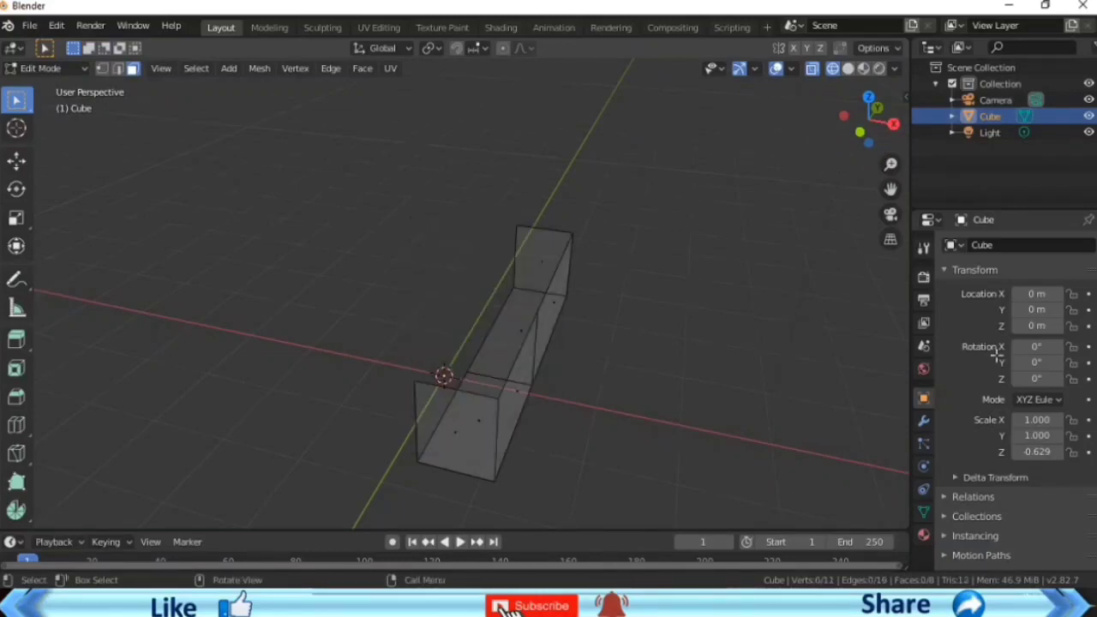
{"action": "left_click", "coordinate": [70, 68]}
{"action": "left_click", "coordinate": [67, 93]}
{"action": "left_click", "coordinate": [848, 68]}
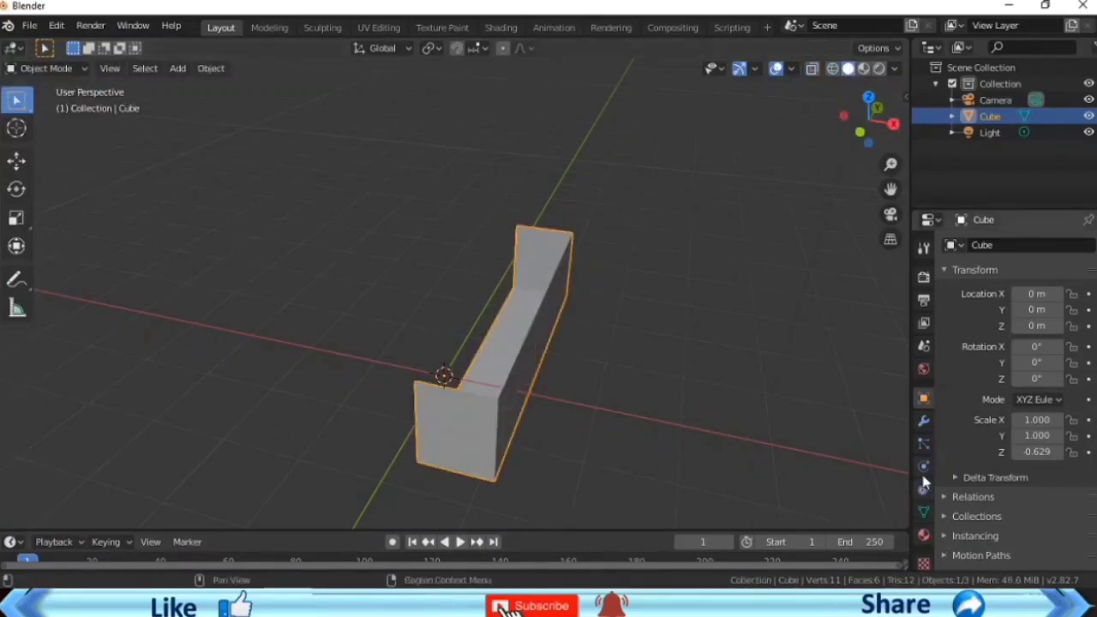
Step: Add a Subdivision Surface modifier with viewport level 3 to smooth the hull
{"action": "left_click", "coordinate": [923, 421]}
{"action": "left_click", "coordinate": [1036, 246]}
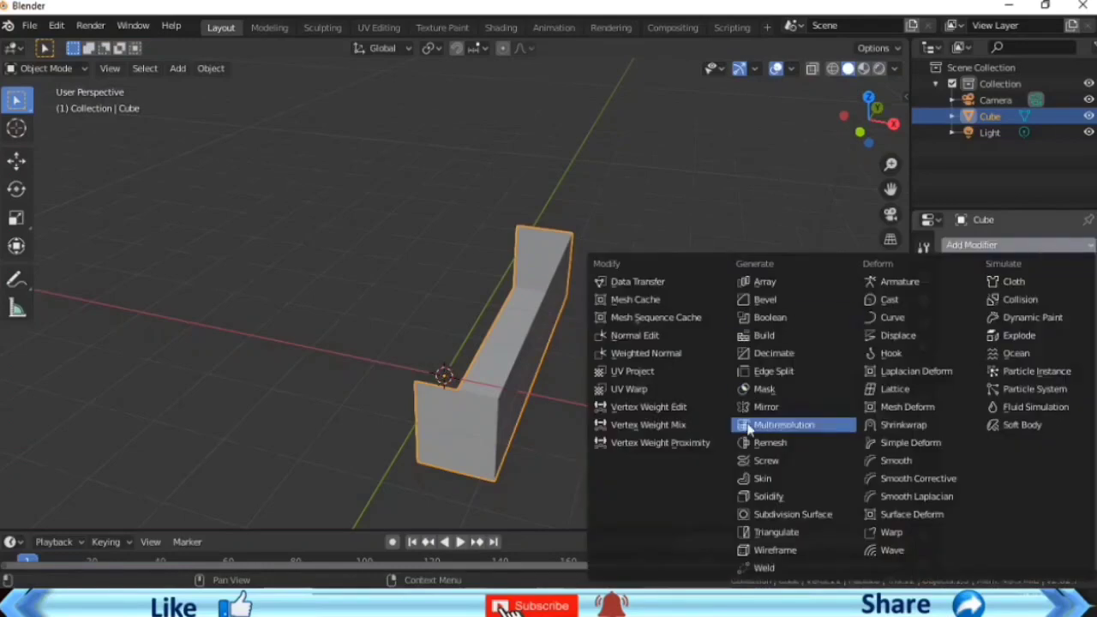
{"action": "left_click", "coordinate": [793, 514]}
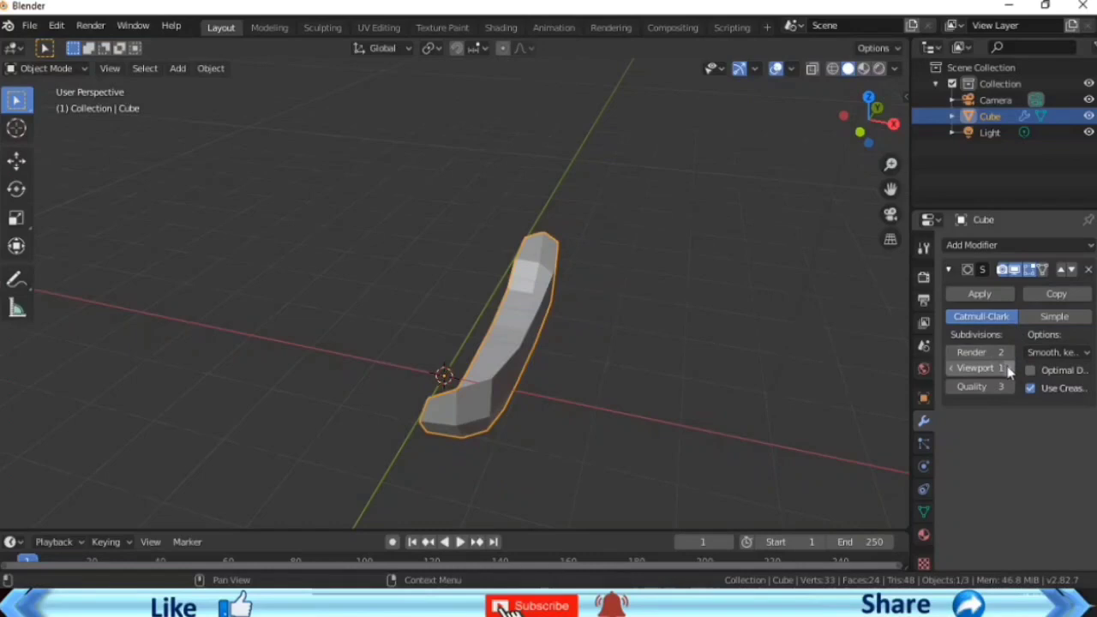
{"action": "left_click", "coordinate": [1010, 370]}
{"action": "left_click", "coordinate": [1010, 371]}
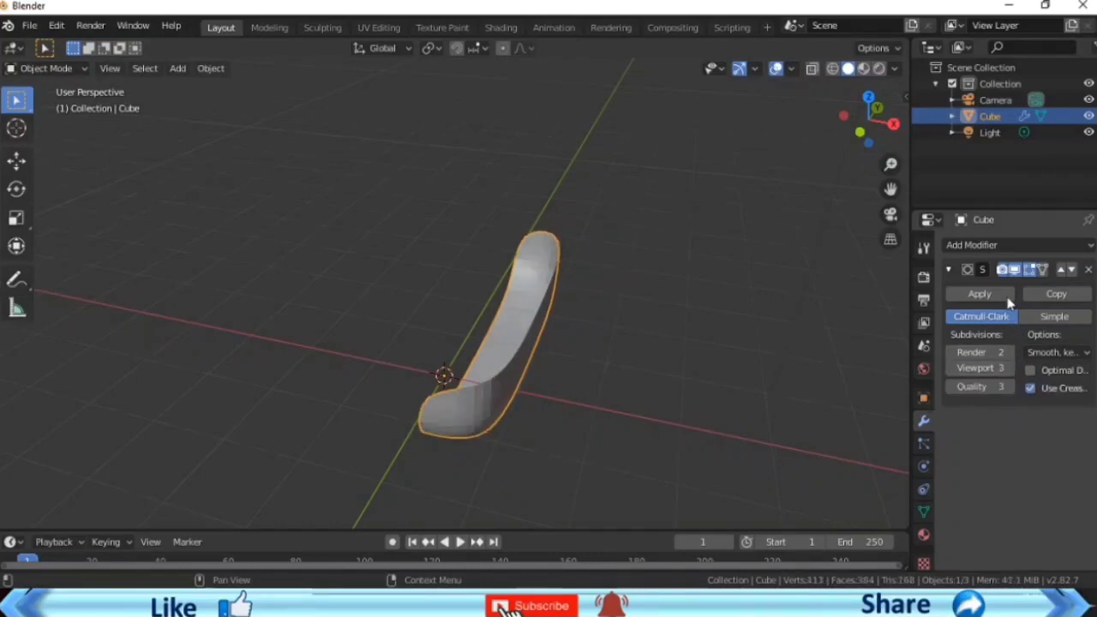
Step: Add an X-axis Mirror modifier, inspect the mirrored hull, and pick an option from the object's context menu
{"action": "left_click", "coordinate": [1010, 246]}
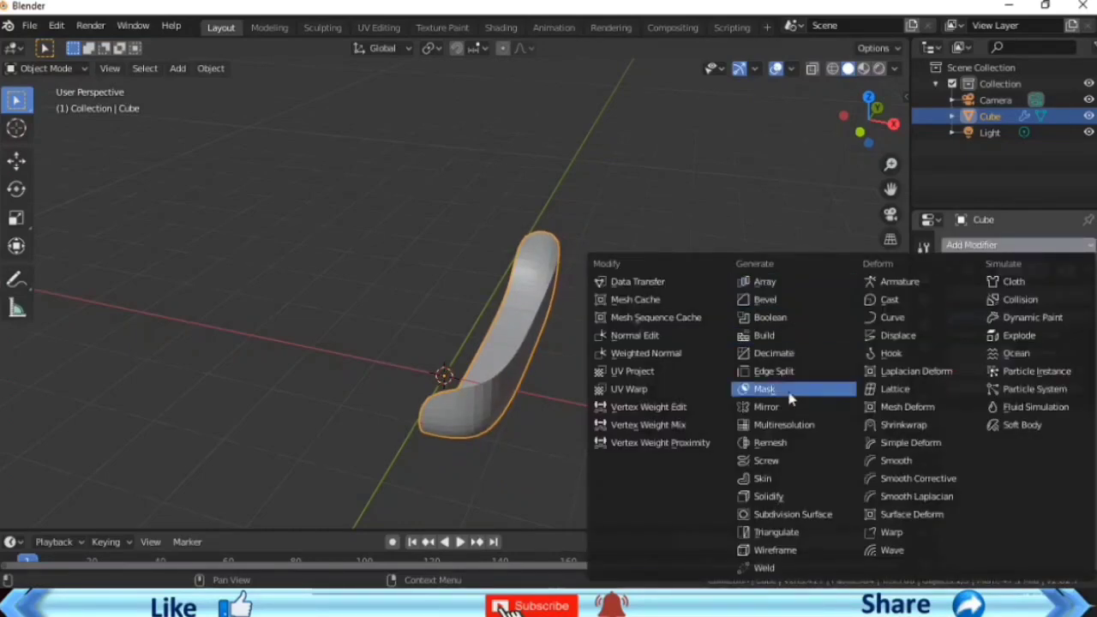
{"action": "left_click", "coordinate": [771, 393]}
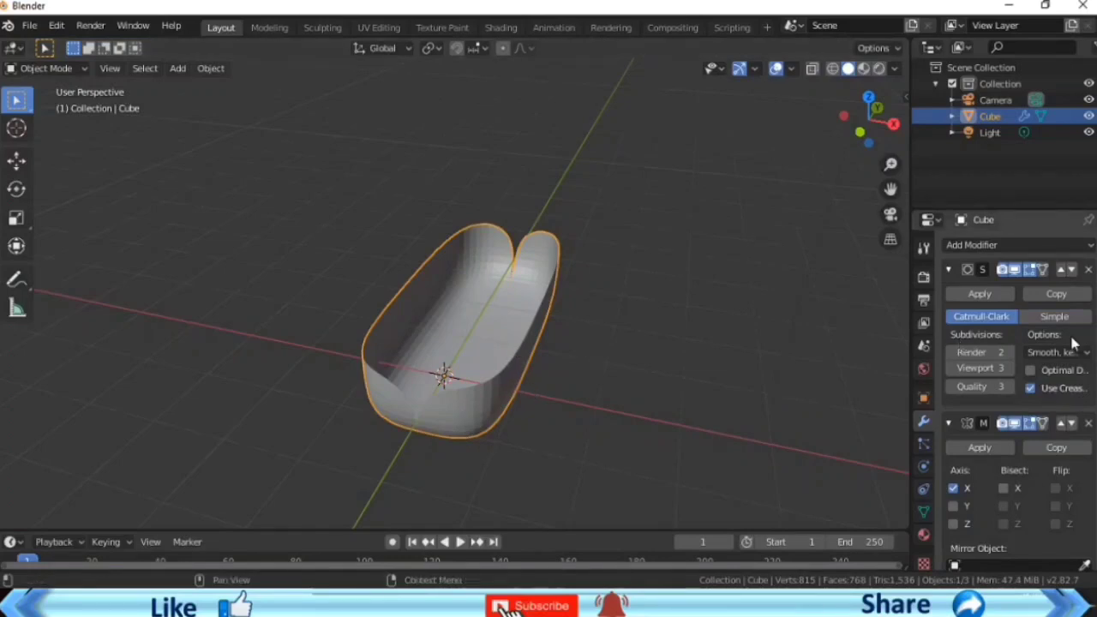
{"action": "left_click_drag", "start_coordinate": [883, 146], "coordinate": [868, 137]}
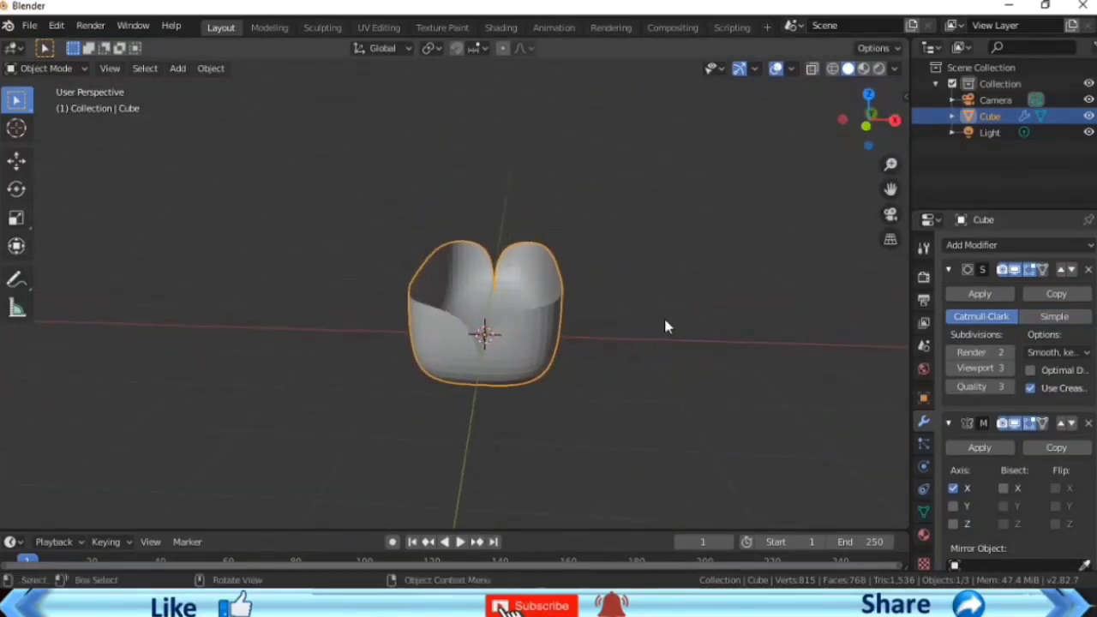
{"action": "right_click", "coordinate": [523, 326]}
{"action": "left_click", "coordinate": [538, 310]}
{"action": "scroll", "coordinate": [538, 314], "scroll_direction": "up", "scroll_amount": 3}
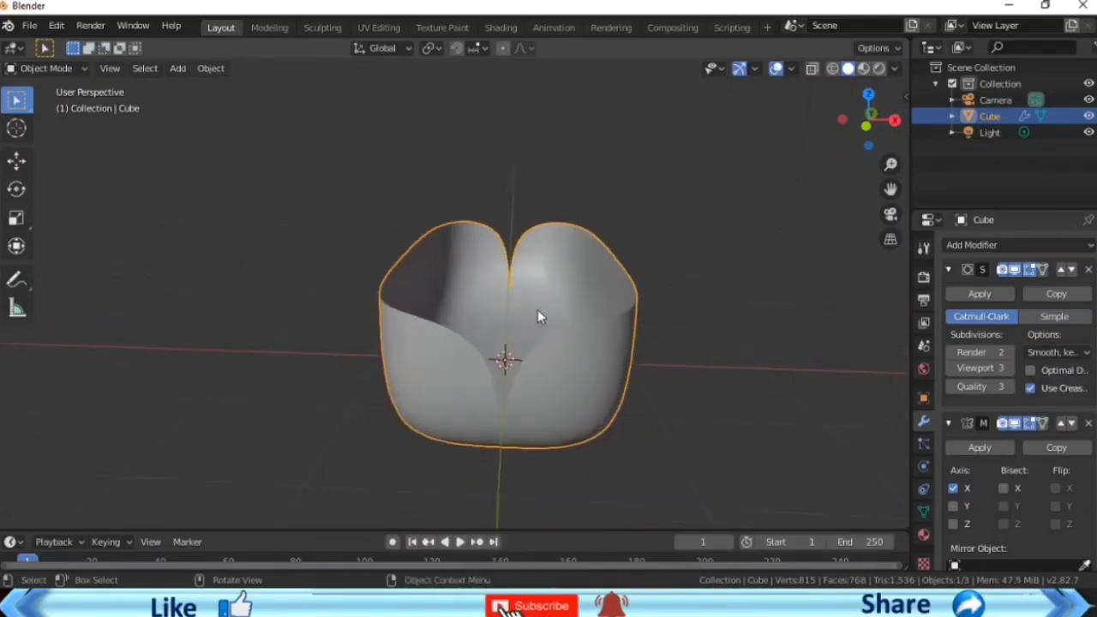
Step: In Edit Mode, cut a new edge loop across the hull, slid to about 0.92
{"action": "left_click", "coordinate": [34, 68]}
{"action": "left_click", "coordinate": [49, 105]}
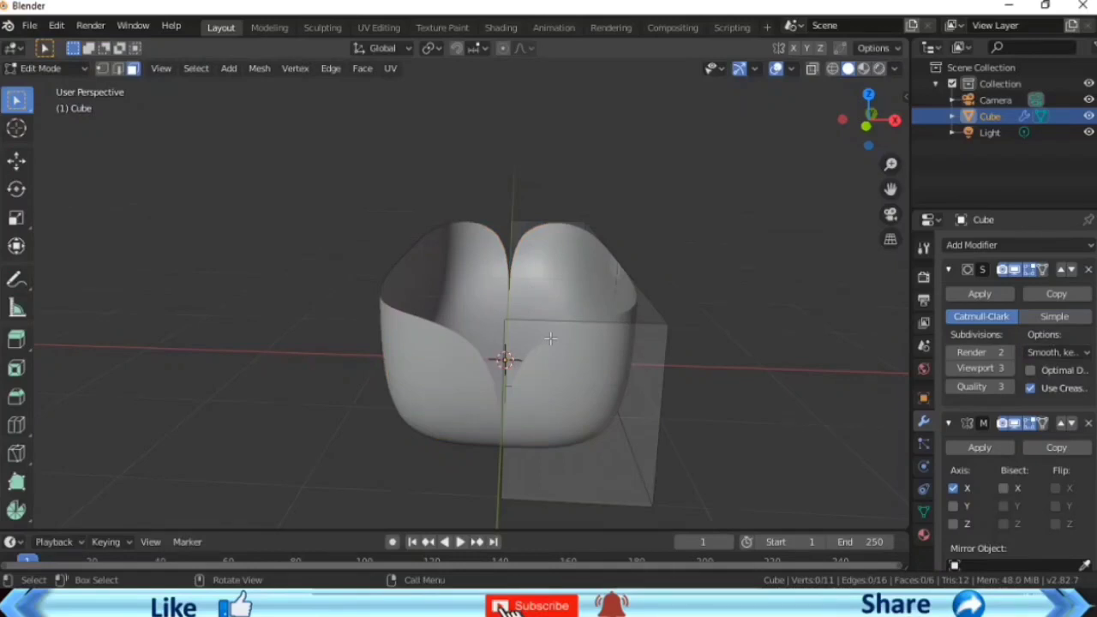
{"action": "key", "text": "ctrl+r"}
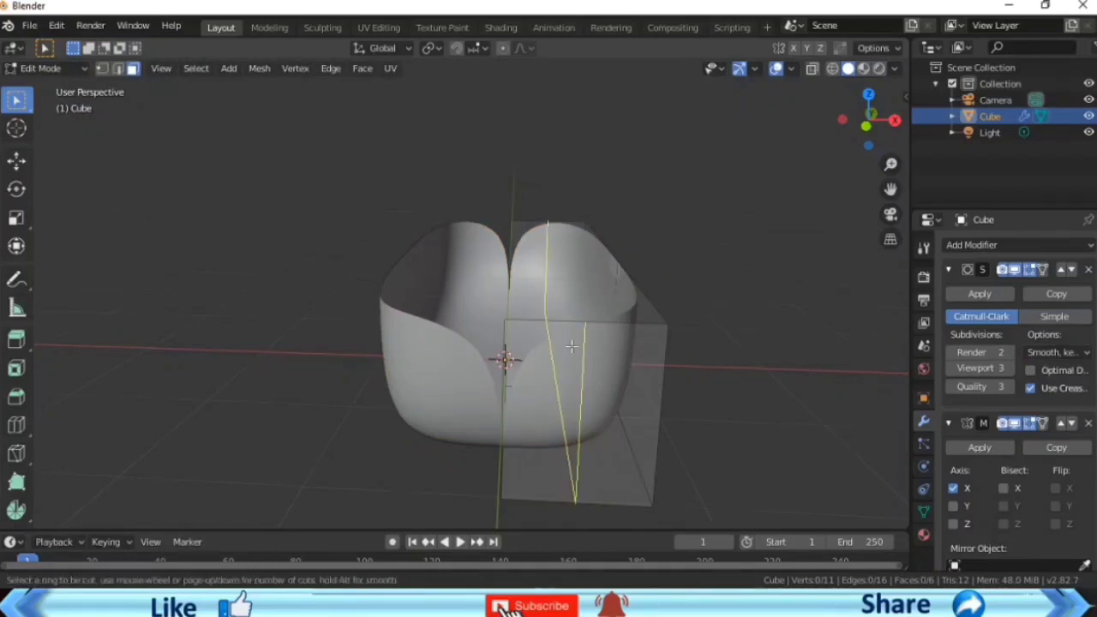
{"action": "left_click", "coordinate": [489, 455]}
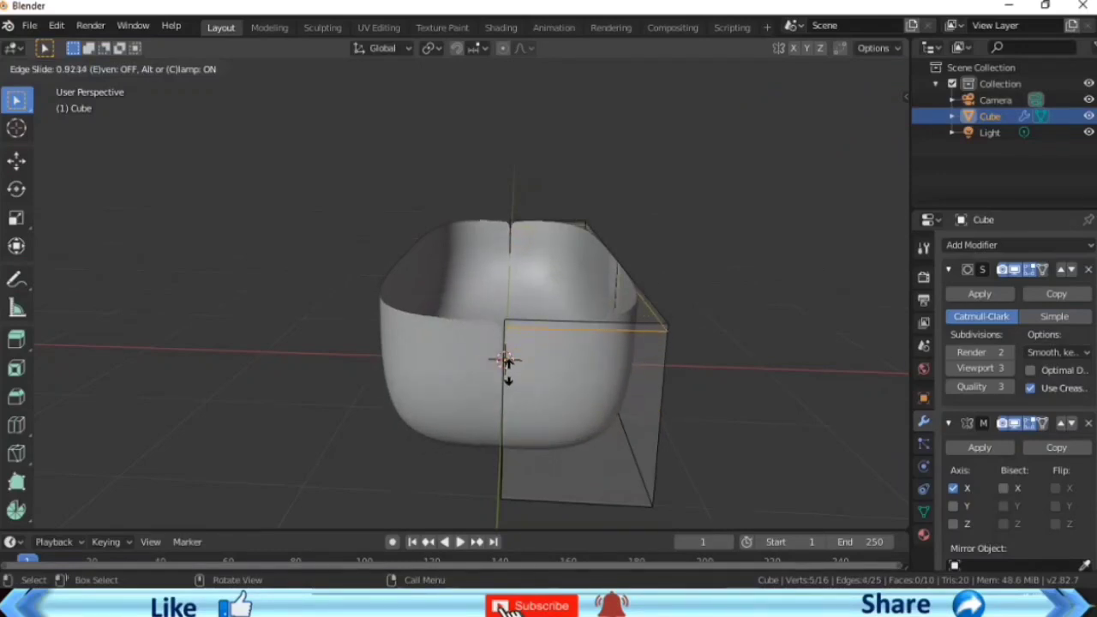
{"action": "left_click", "coordinate": [506, 357]}
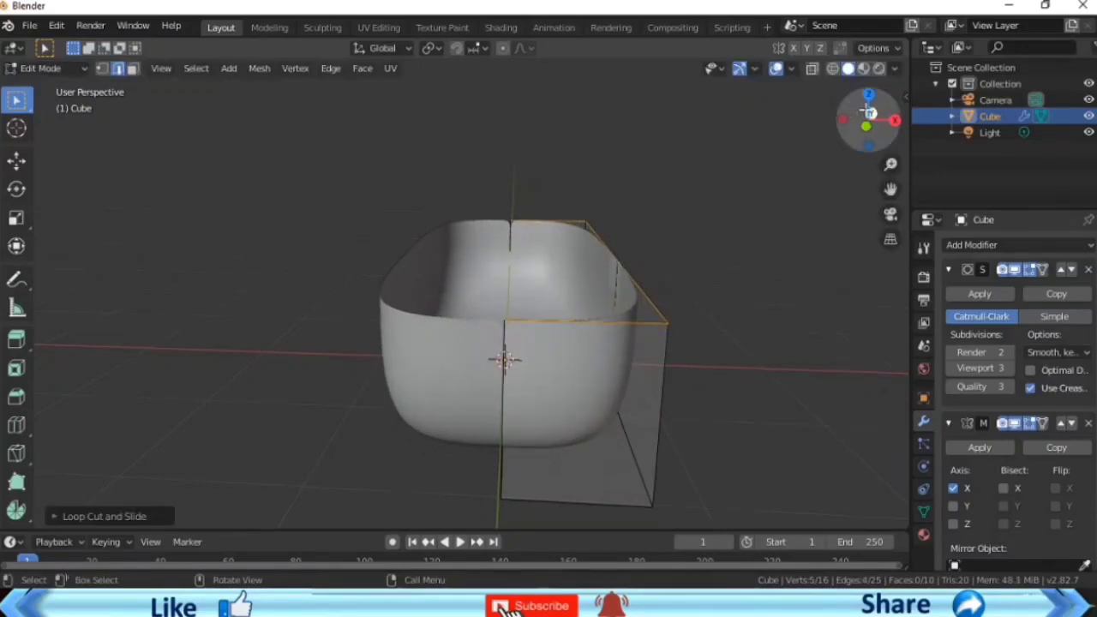
Step: In vertex select, move the front-seam vertices slightly along X, about -0.022 m
{"action": "scroll", "coordinate": [548, 343], "scroll_direction": "up", "scroll_amount": 3}
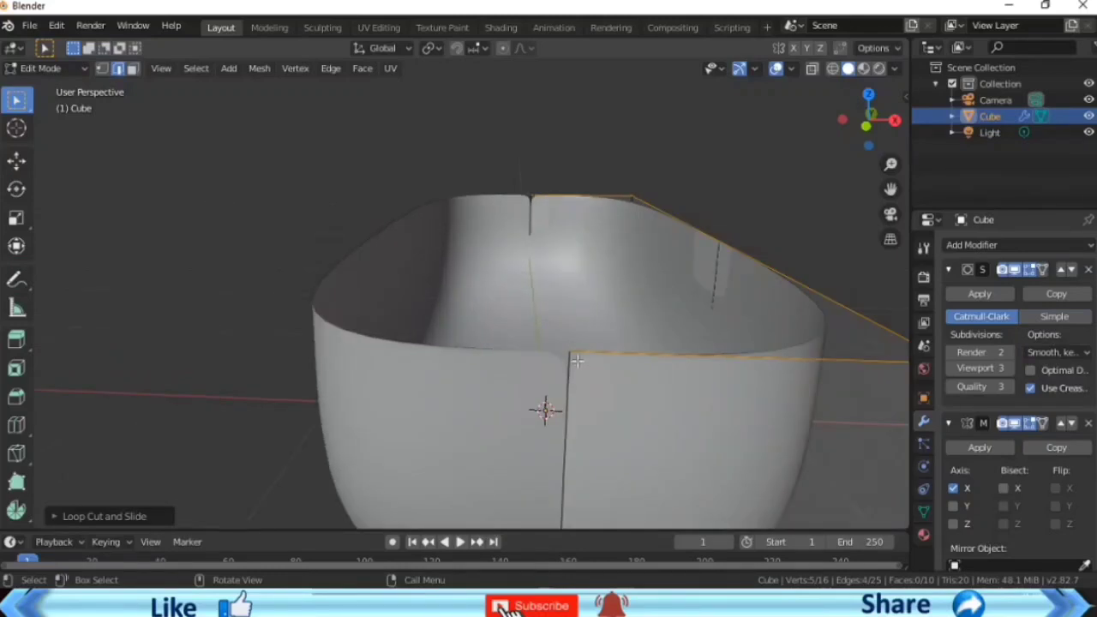
{"action": "left_click", "coordinate": [214, 151]}
{"action": "left_click", "coordinate": [107, 69]}
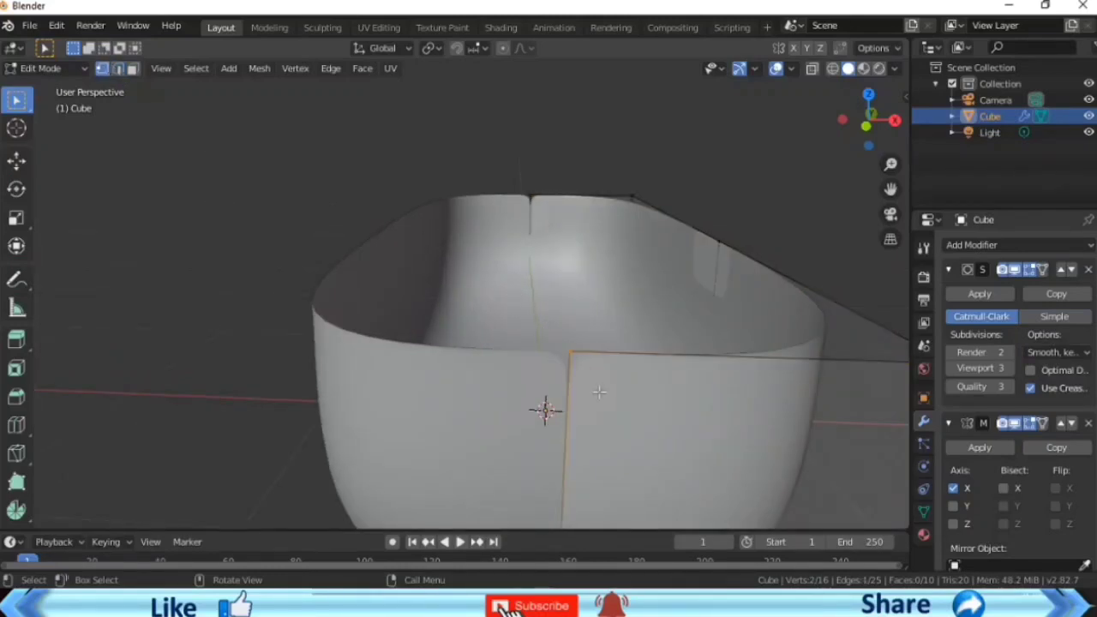
{"action": "key", "text": "g"}
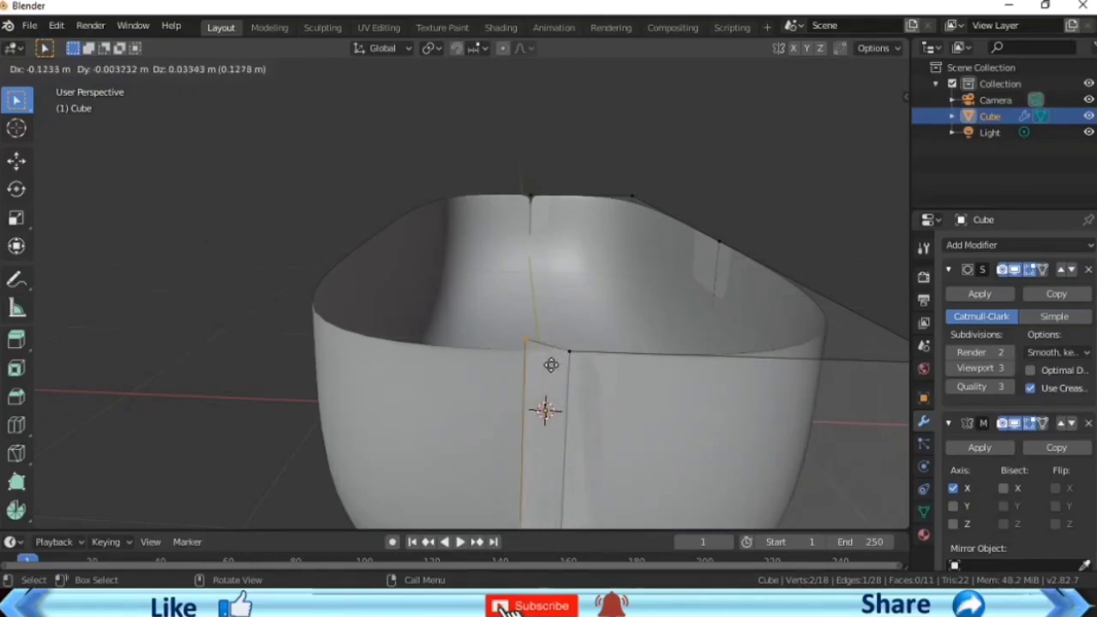
{"action": "key", "text": "x"}
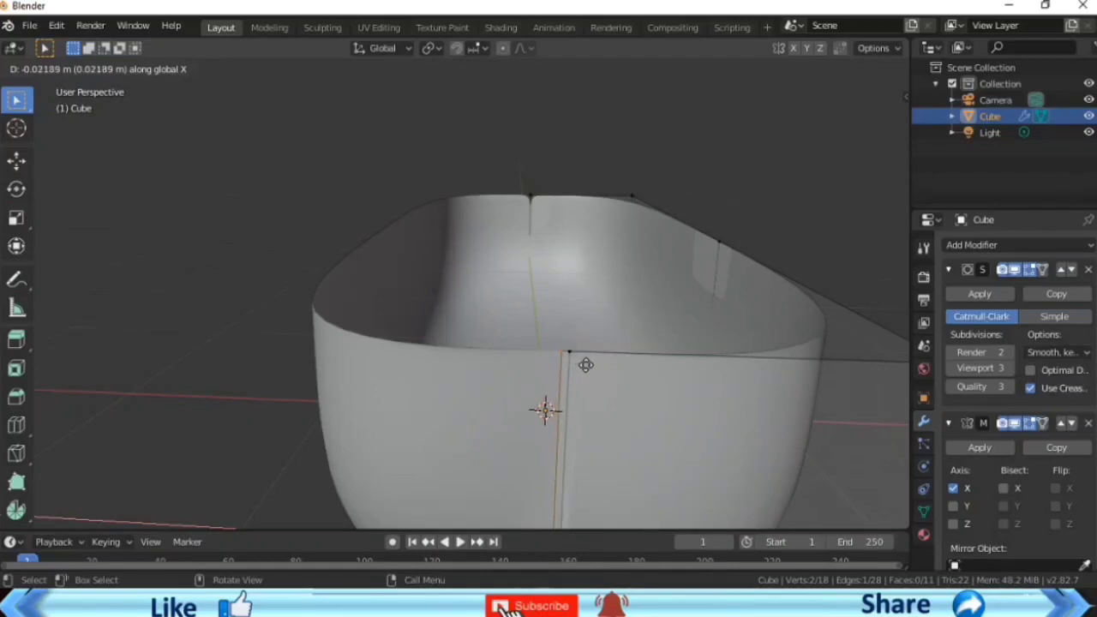
{"action": "left_click", "coordinate": [585, 365]}
Step: Orbit and pan to a side-on view of the tub mesh
{"action": "left_click_drag", "start_coordinate": [864, 116], "coordinate": [878, 128]}
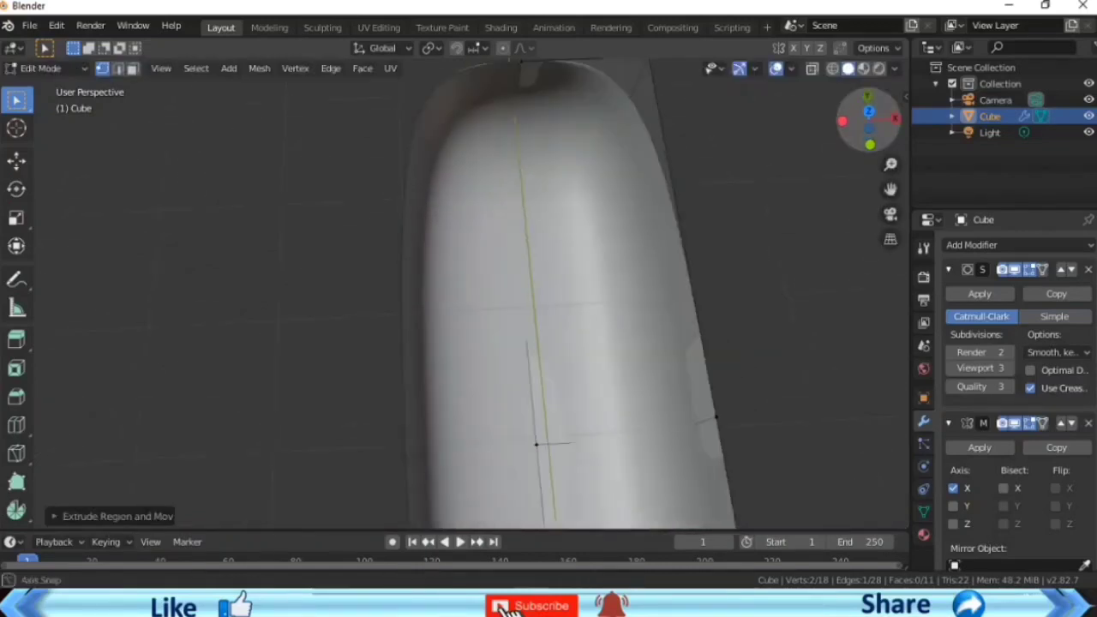
{"action": "left_click_drag", "start_coordinate": [891, 188], "coordinate": [887, 257]}
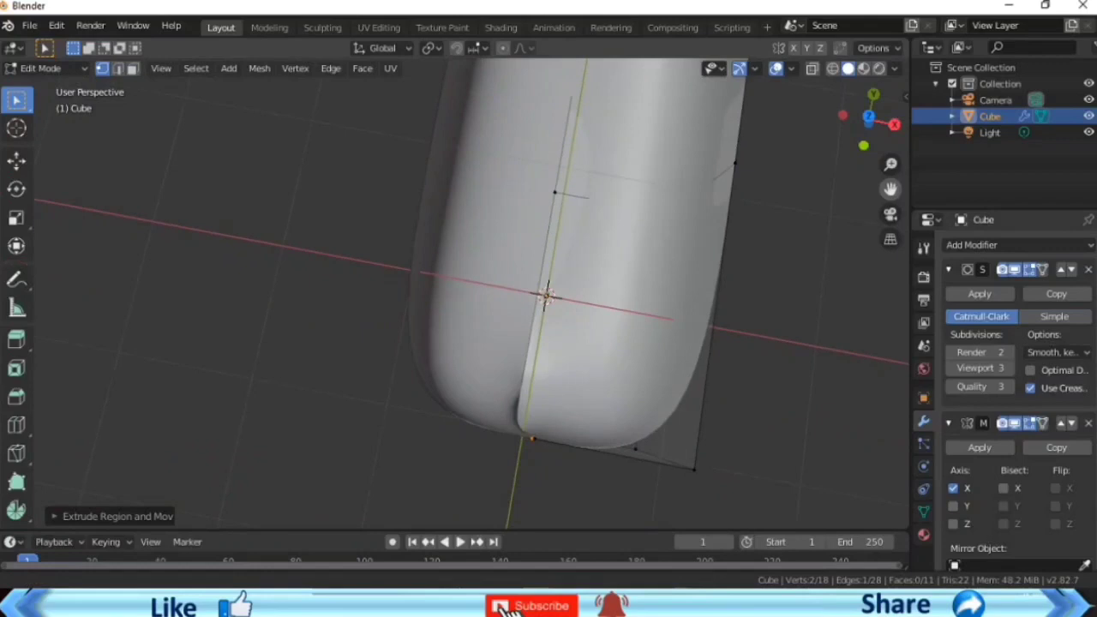
{"action": "left_click_drag", "start_coordinate": [891, 189], "coordinate": [891, 214]}
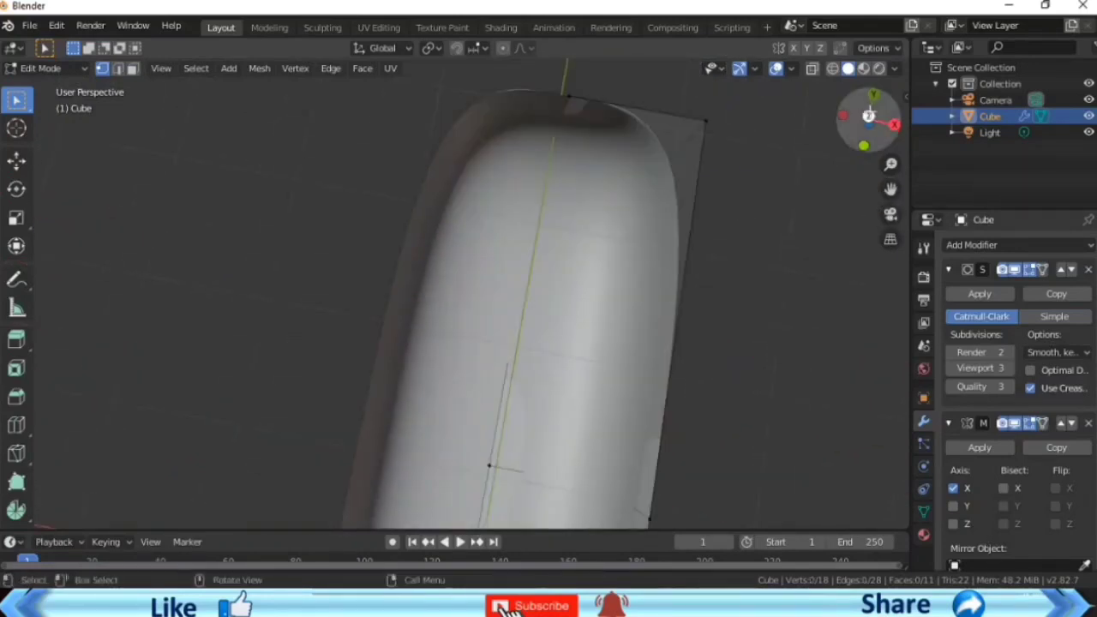
{"action": "left_click_drag", "start_coordinate": [868, 120], "coordinate": [879, 129]}
{"action": "middle_click_drag", "start_coordinate": [678, 403], "coordinate": [678, 403]}
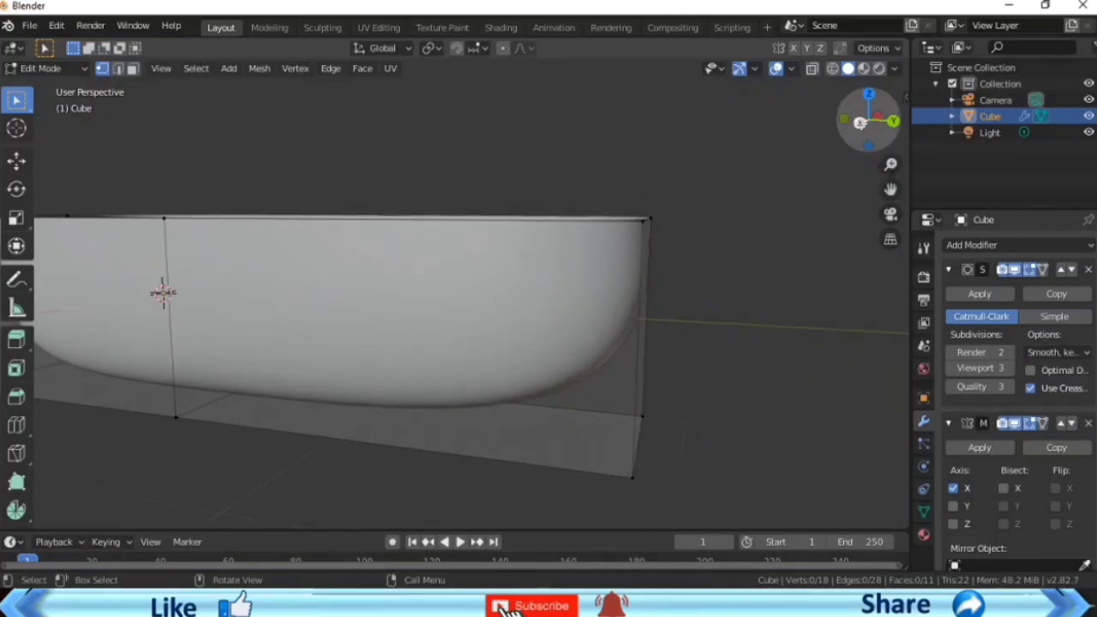
{"action": "left_click_drag", "start_coordinate": [862, 123], "coordinate": [856, 122]}
Step: In edge select, bevel the tub's bottom edge and an adjacent bottom edge
{"action": "key", "text": "2"}
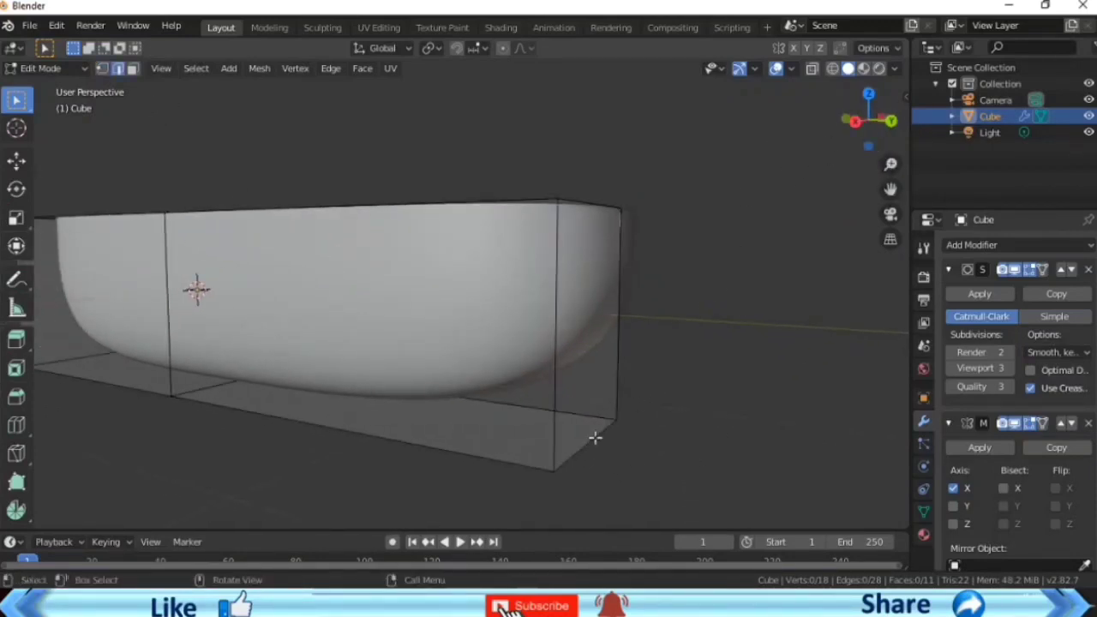
{"action": "left_click", "coordinate": [598, 438]}
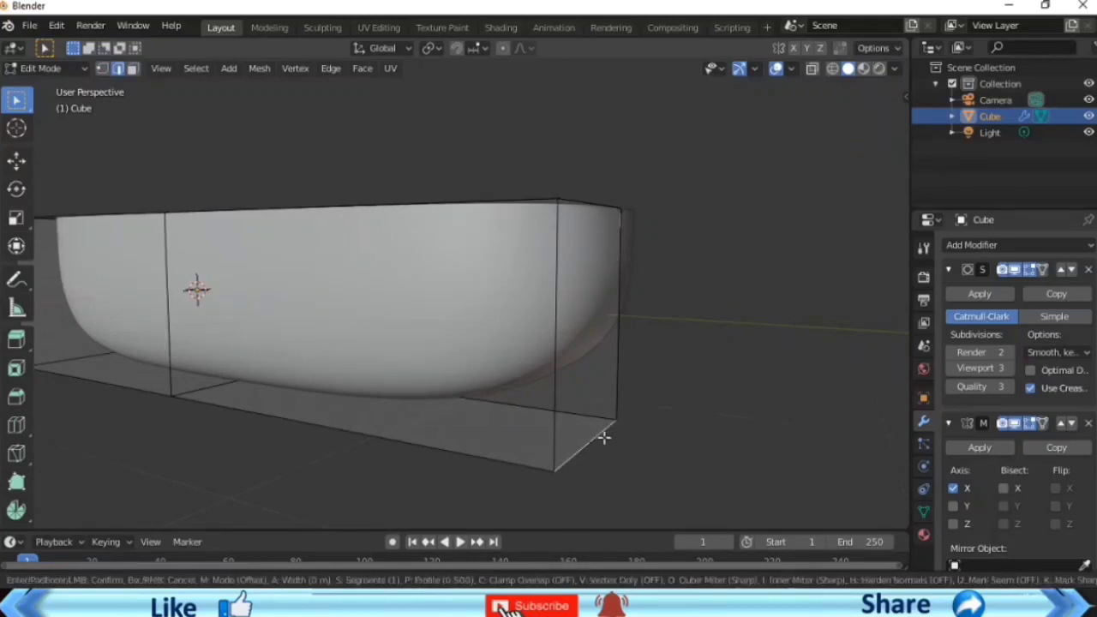
{"action": "key", "text": "ctrl+b"}
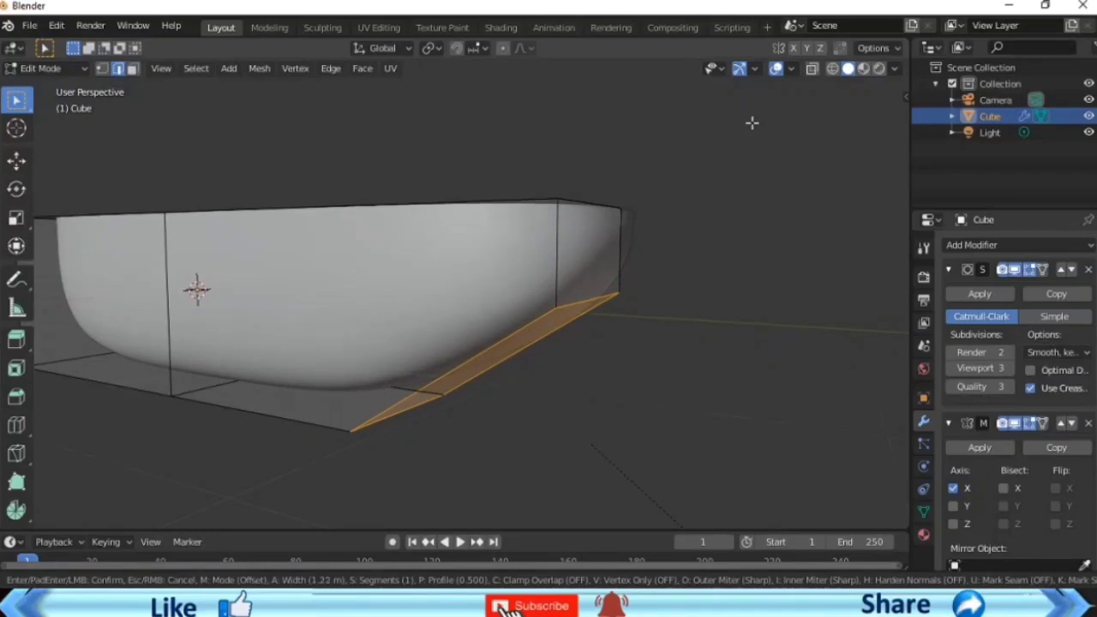
{"action": "left_click", "coordinate": [757, 187]}
{"action": "left_click_drag", "start_coordinate": [854, 104], "coordinate": [892, 120]}
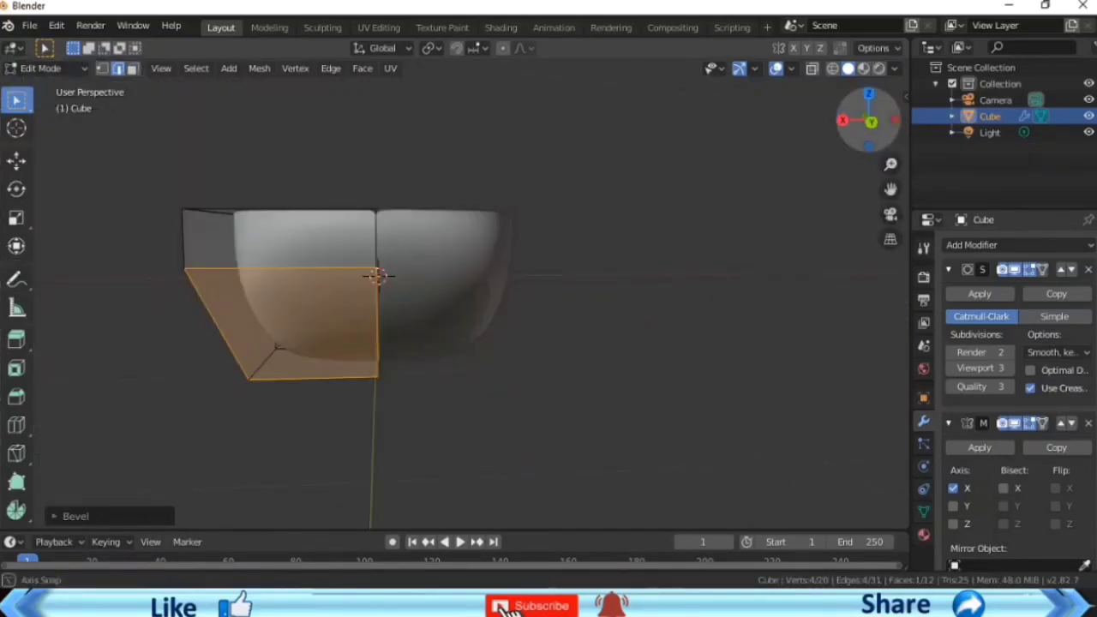
{"action": "scroll", "coordinate": [449, 298], "scroll_direction": "up", "scroll_amount": 5}
{"action": "mouse_move", "coordinate": [449, 297]}
{"action": "middle_mouse_down"}
{"action": "mouse_move", "coordinate": [515, 257]}
{"action": "mouse_move", "coordinate": [693, 262]}
{"action": "middle_mouse_up"}
{"action": "left_click", "coordinate": [693, 254]}
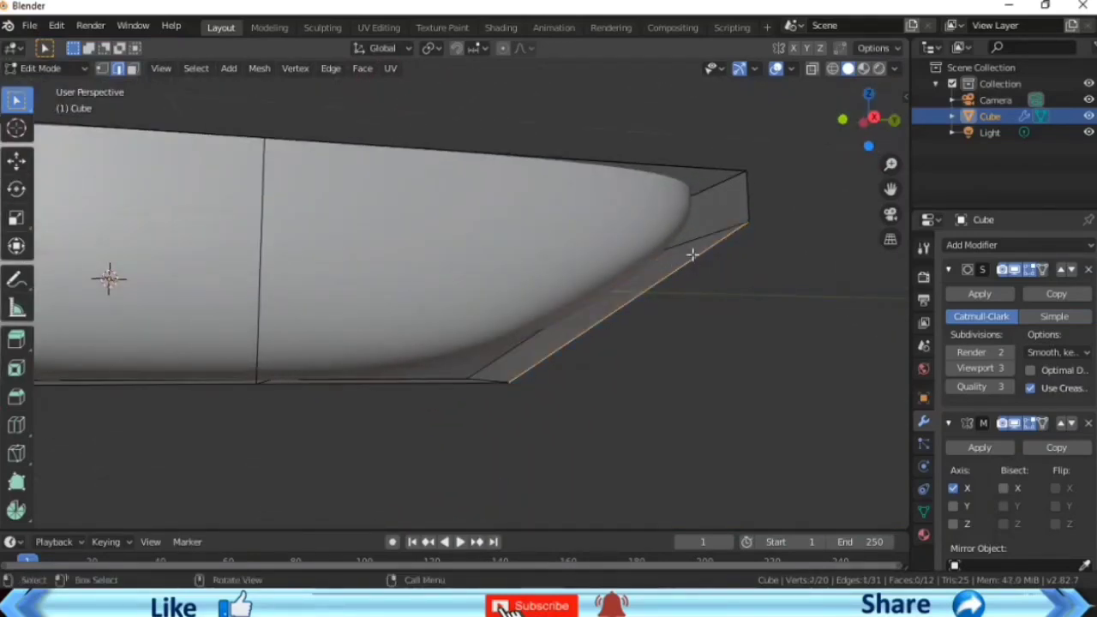
{"action": "key", "text": "ctrl+b"}
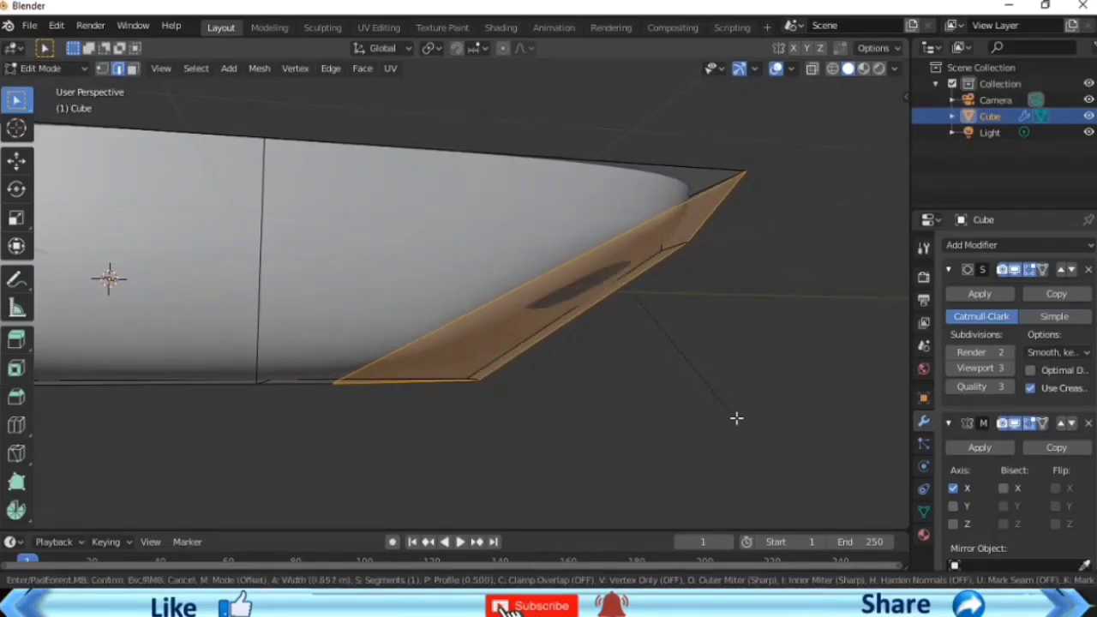
{"action": "left_click", "coordinate": [712, 406]}
Step: Bevel the lower hull edge to complete the third chamfer of the tapered underside
{"action": "mouse_move", "coordinate": [713, 406]}
{"action": "middle_mouse_down"}
{"action": "mouse_move", "coordinate": [703, 377]}
{"action": "mouse_move", "coordinate": [686, 369]}
{"action": "mouse_move", "coordinate": [682, 291]}
{"action": "middle_mouse_up"}
{"action": "left_click", "coordinate": [605, 300]}
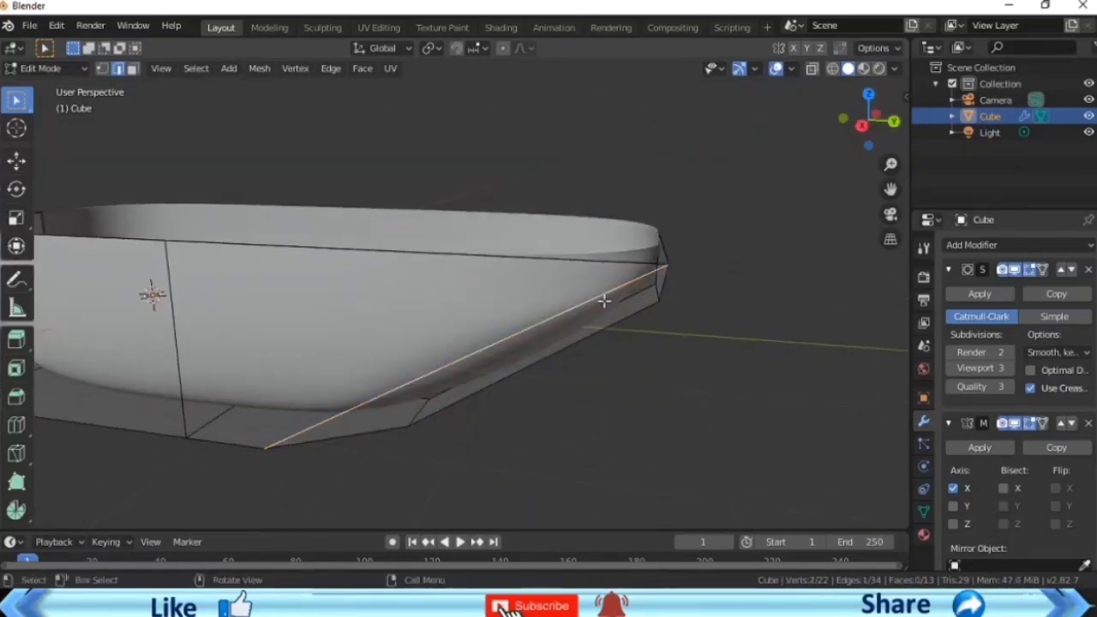
{"action": "key", "text": "ctrl+b"}
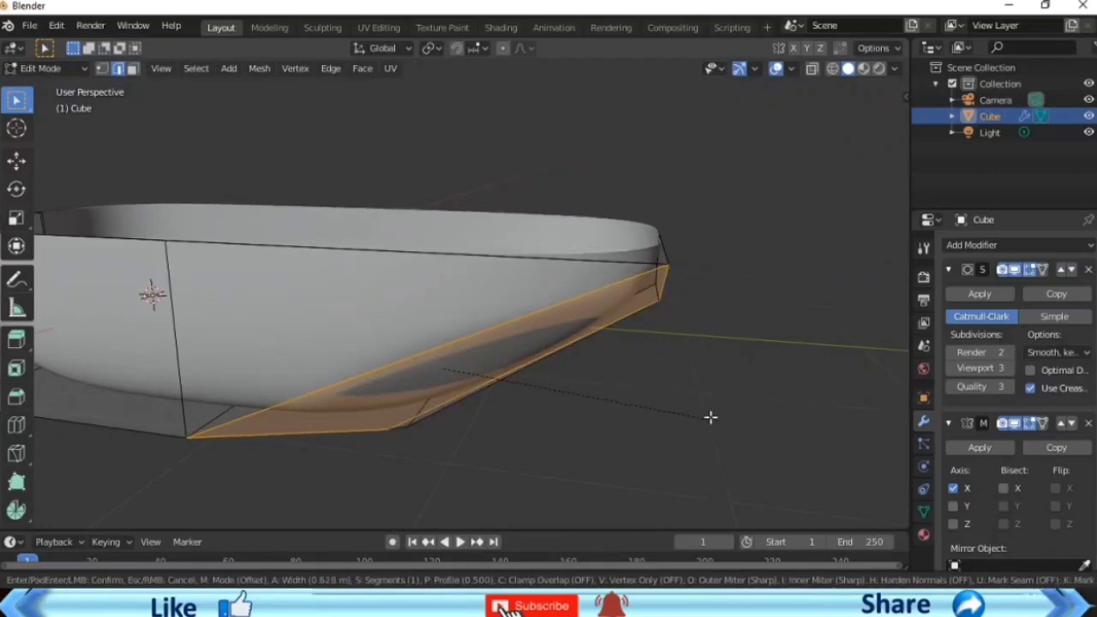
{"action": "left_click", "coordinate": [704, 415]}
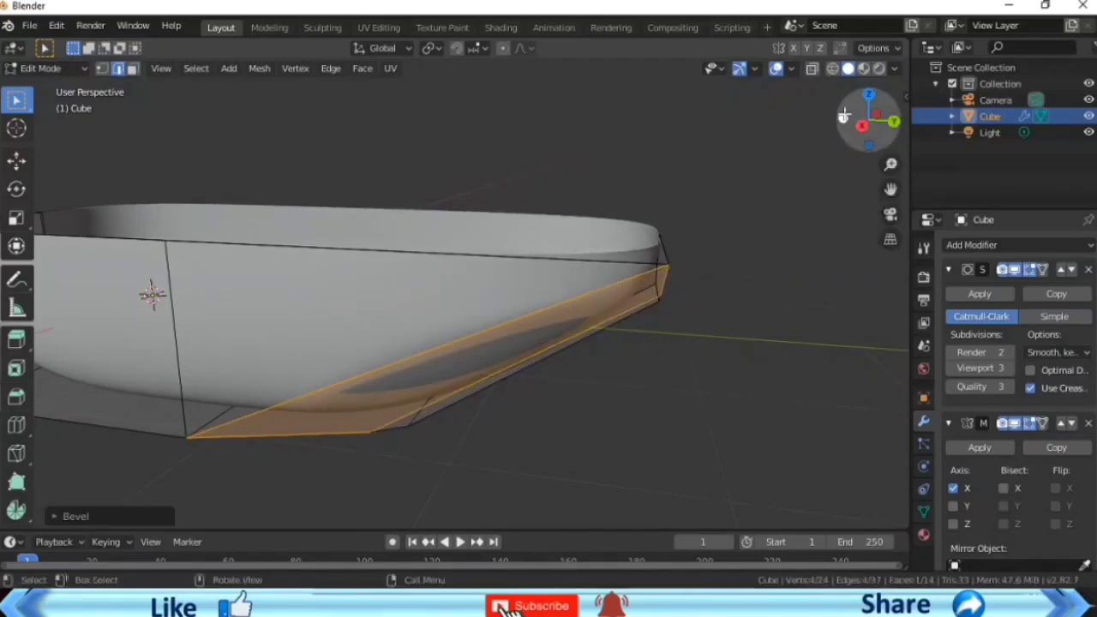
{"action": "middle_click_drag", "start_coordinate": [704, 415], "coordinate": [652, 480]}
{"action": "mouse_move", "coordinate": [171, 469]}
{"action": "middle_mouse_down"}
{"action": "mouse_move", "coordinate": [149, 294]}
{"action": "mouse_move", "coordinate": [411, 291]}
{"action": "mouse_move", "coordinate": [460, 251]}
{"action": "middle_mouse_up"}
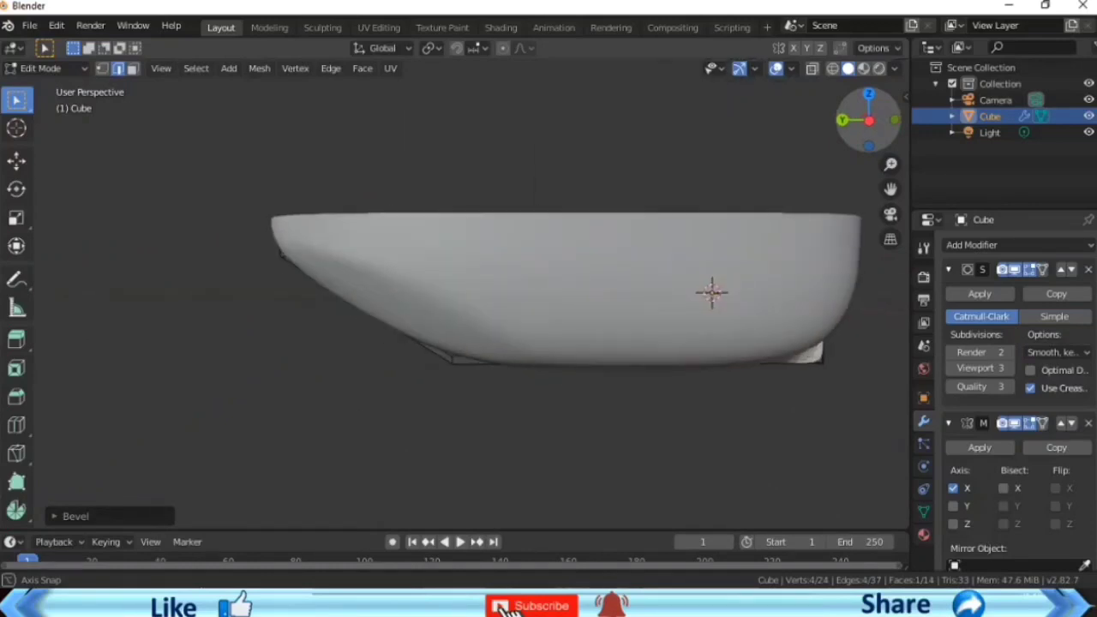
Step: Add a Ctrl+R loop cut across the hull slid toward one end, giving 28 vertices and 17 faces
{"action": "middle_click_drag", "start_coordinate": [549, 292], "coordinate": [480, 282]}
{"action": "scroll", "coordinate": [480, 291], "scroll_direction": "up", "scroll_amount": 4}
{"action": "left_click_drag", "start_coordinate": [870, 120], "coordinate": [882, 137]}
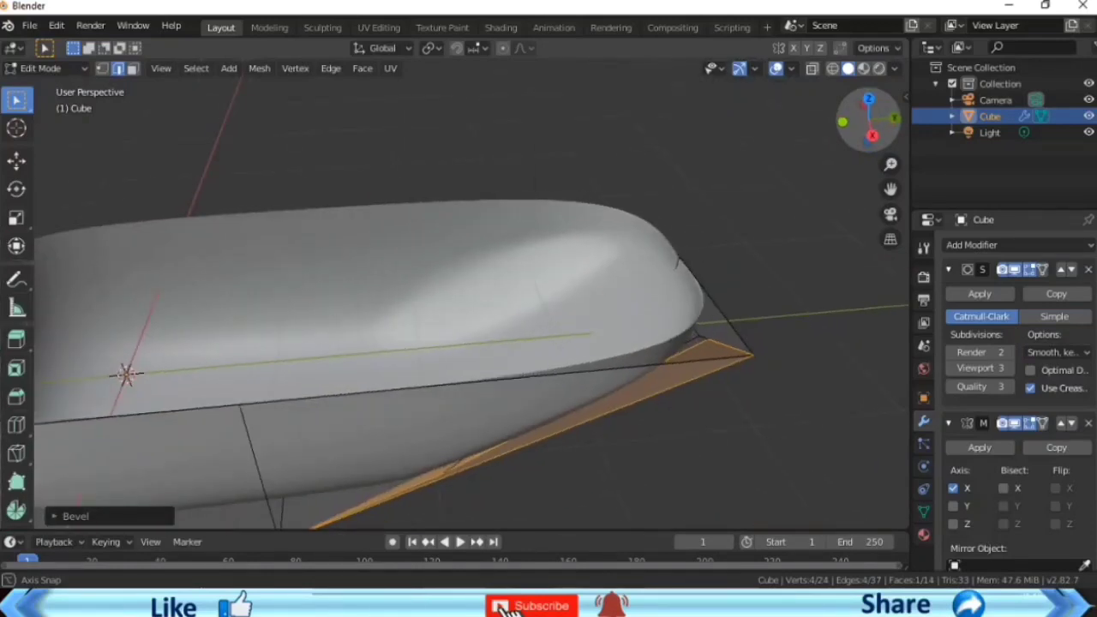
{"action": "left_click_drag", "start_coordinate": [887, 189], "coordinate": [826, 148]}
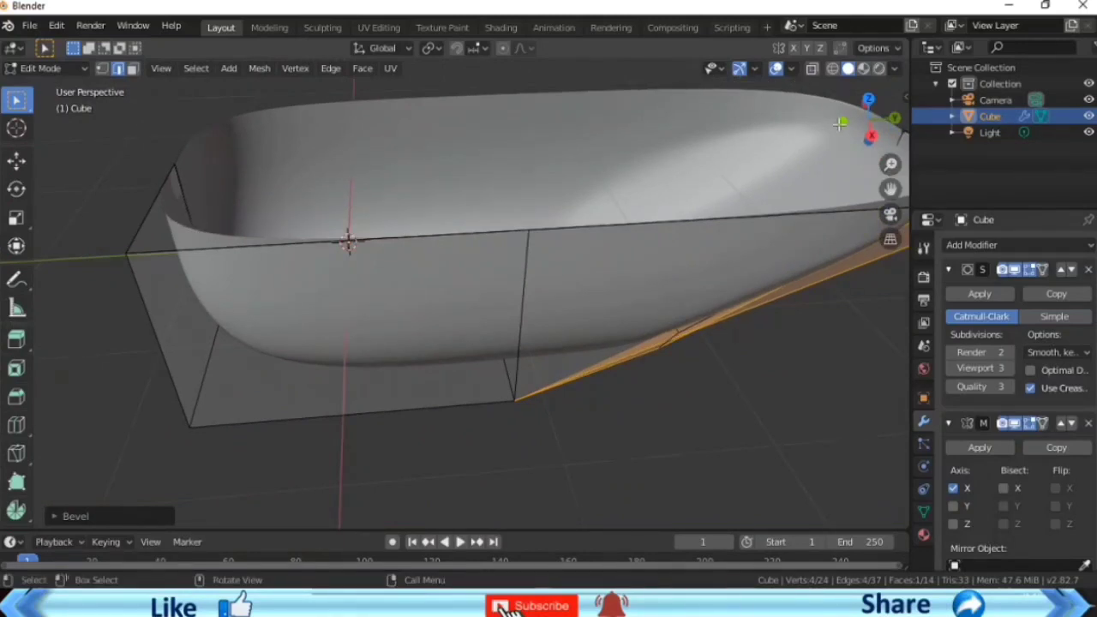
{"action": "left_click_drag", "start_coordinate": [840, 124], "coordinate": [861, 142]}
{"action": "key", "text": "ctrl+r"}
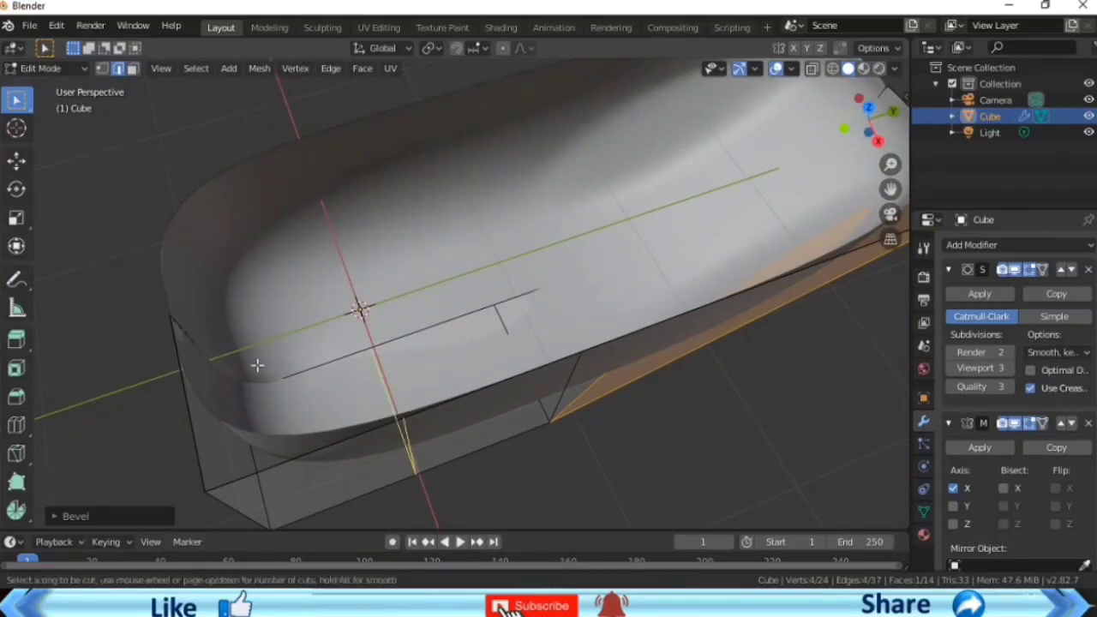
{"action": "left_click", "coordinate": [286, 436]}
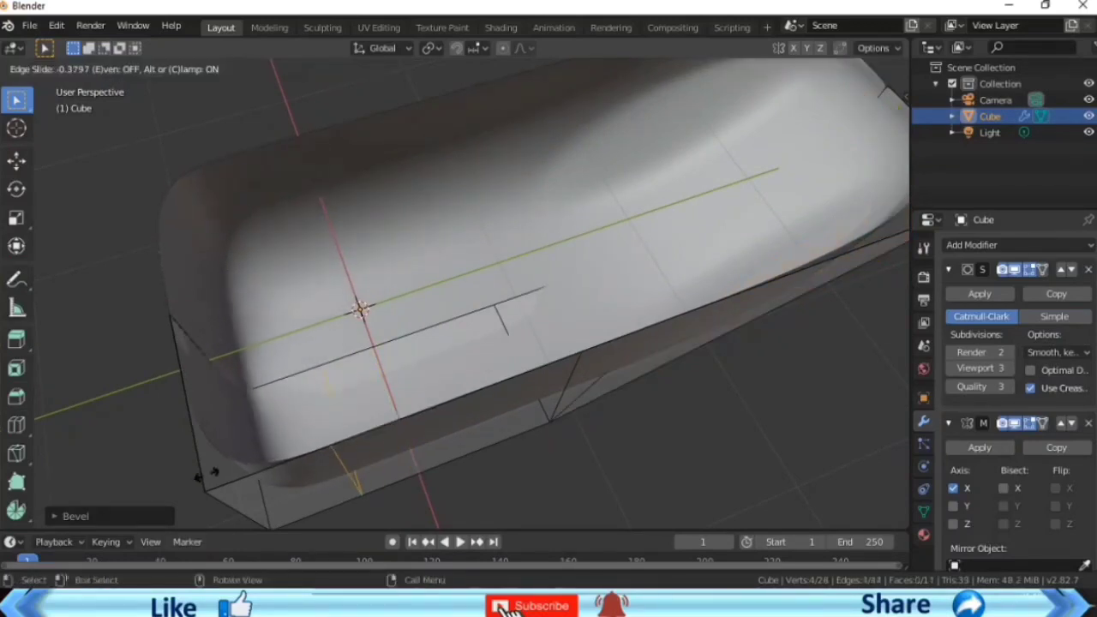
{"action": "key", "text": "Return"}
{"action": "mouse_move", "coordinate": [868, 120]}
{"action": "left_mouse_down"}
{"action": "mouse_move", "coordinate": [844, 137]}
{"action": "mouse_move", "coordinate": [866, 125]}
{"action": "left_mouse_up"}
{"action": "left_click_drag", "start_coordinate": [890, 186], "coordinate": [586, 125]}
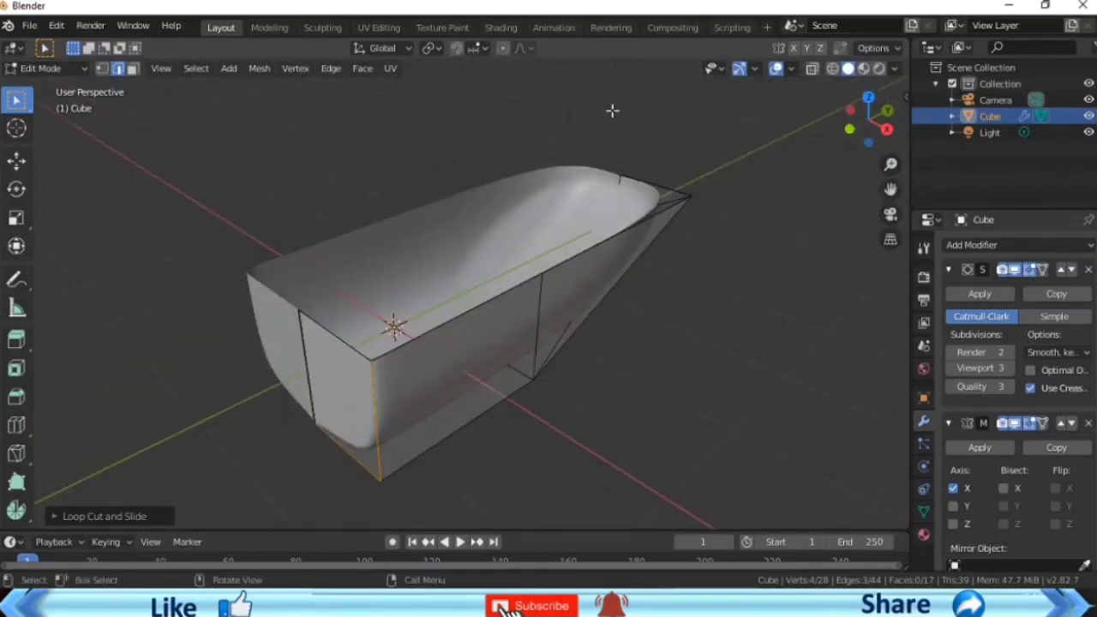
{"action": "left_click_drag", "start_coordinate": [868, 120], "coordinate": [862, 126]}
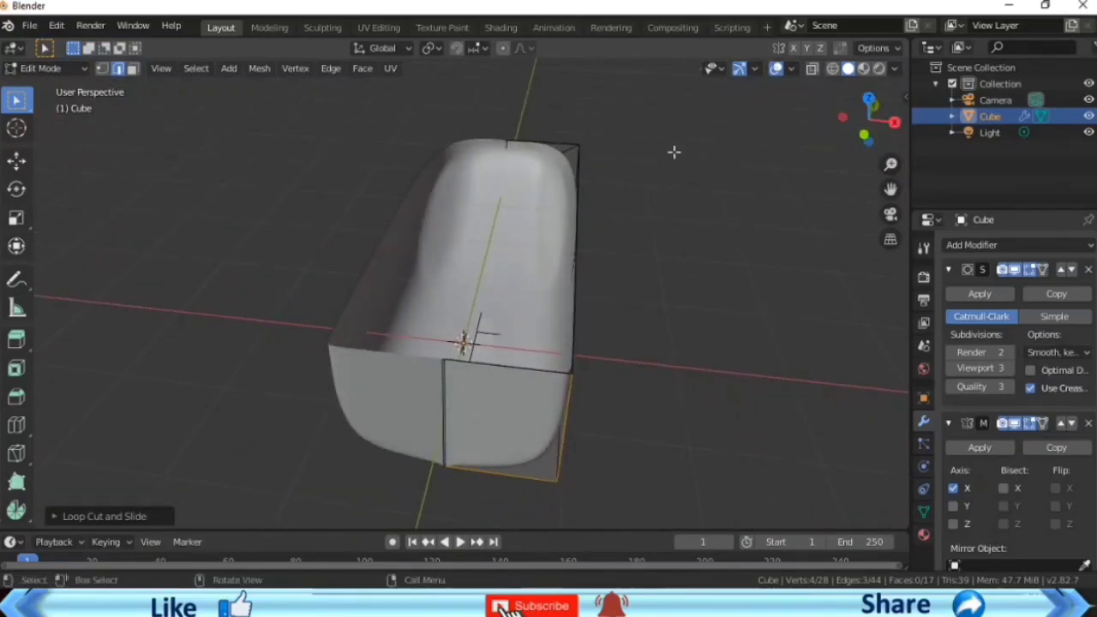
Step: Extrude the hull's right rim edge outward into a lip
{"action": "left_click", "coordinate": [558, 372]}
{"action": "key", "text": "g"}
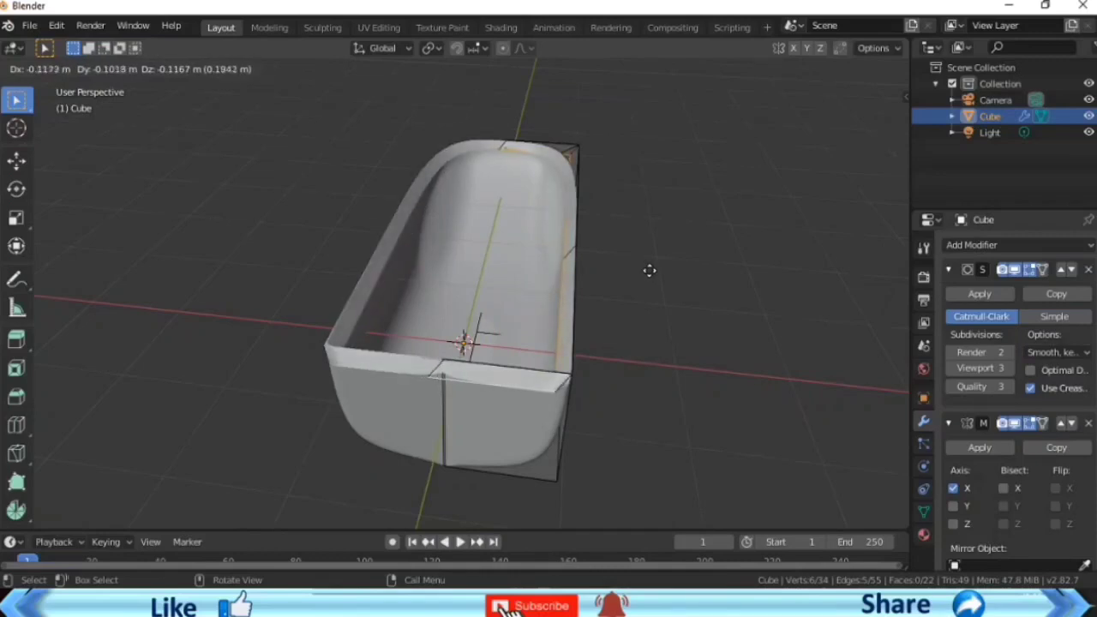
{"action": "left_click", "coordinate": [650, 271]}
Step: Display the mesh in Wireframe shading with X-ray see-through on
{"action": "left_click", "coordinate": [833, 69]}
{"action": "left_click", "coordinate": [807, 69]}
{"action": "left_click", "coordinate": [809, 70]}
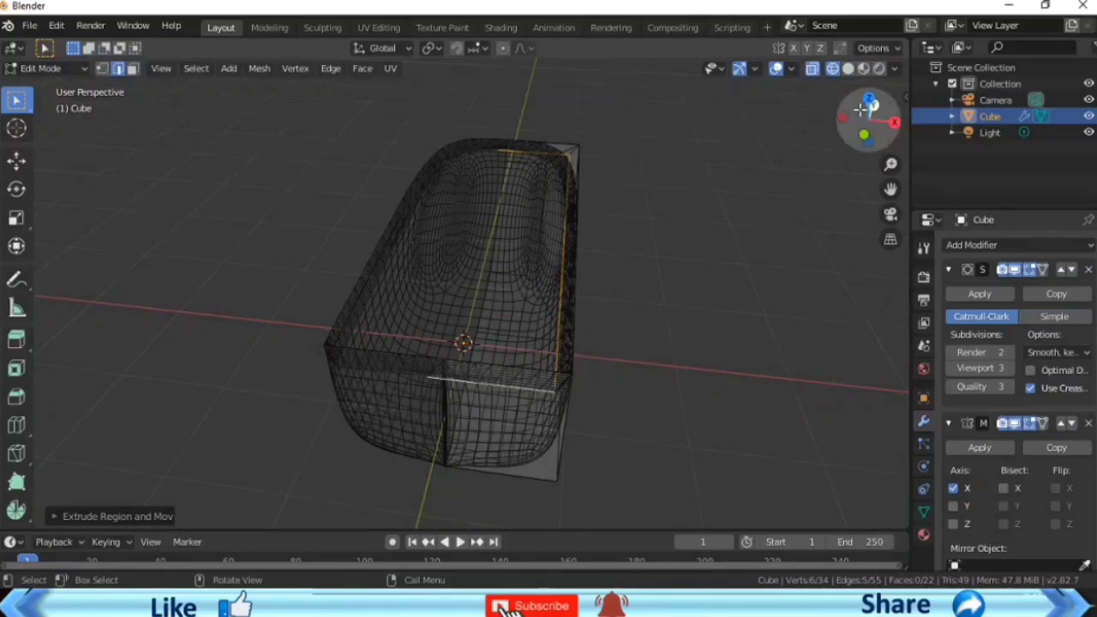
{"action": "left_click_drag", "start_coordinate": [868, 129], "coordinate": [863, 117]}
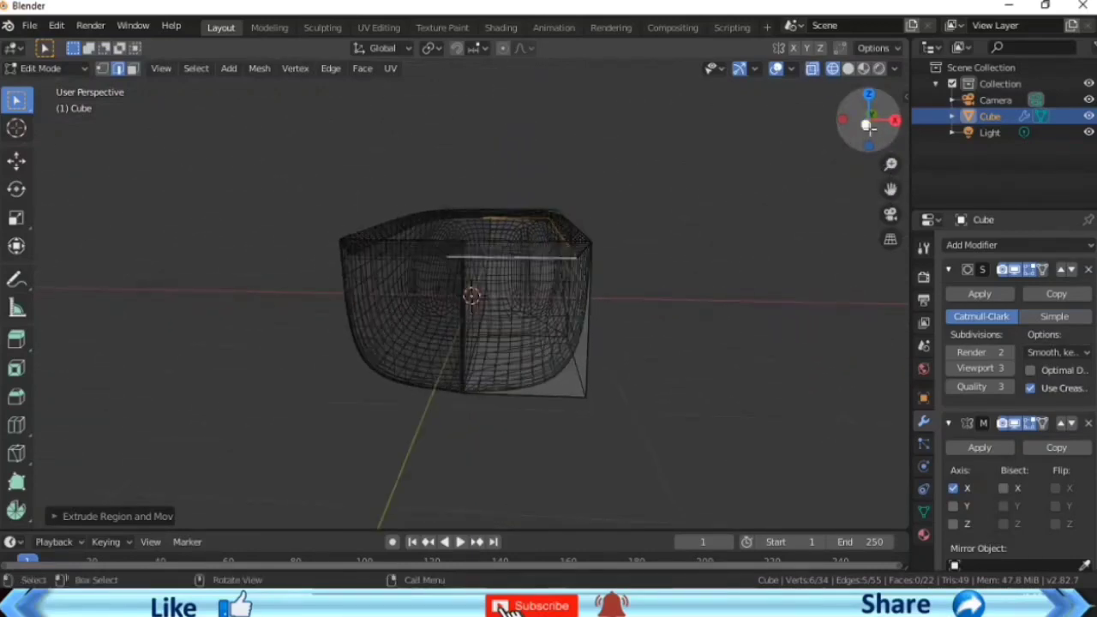
{"action": "key", "text": "g"}
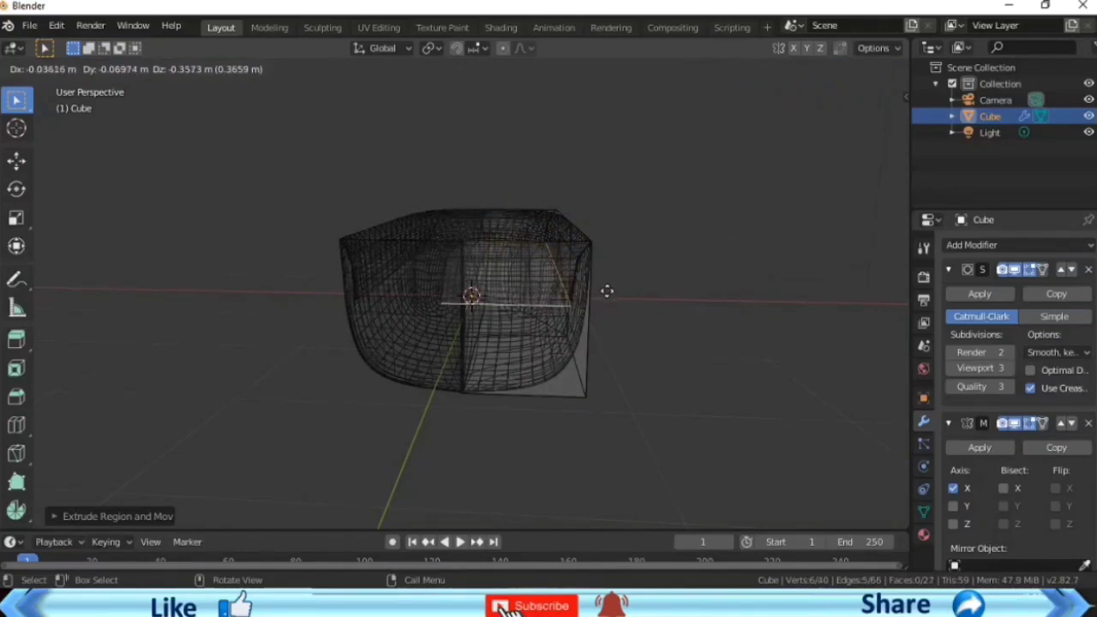
{"action": "key", "text": "z"}
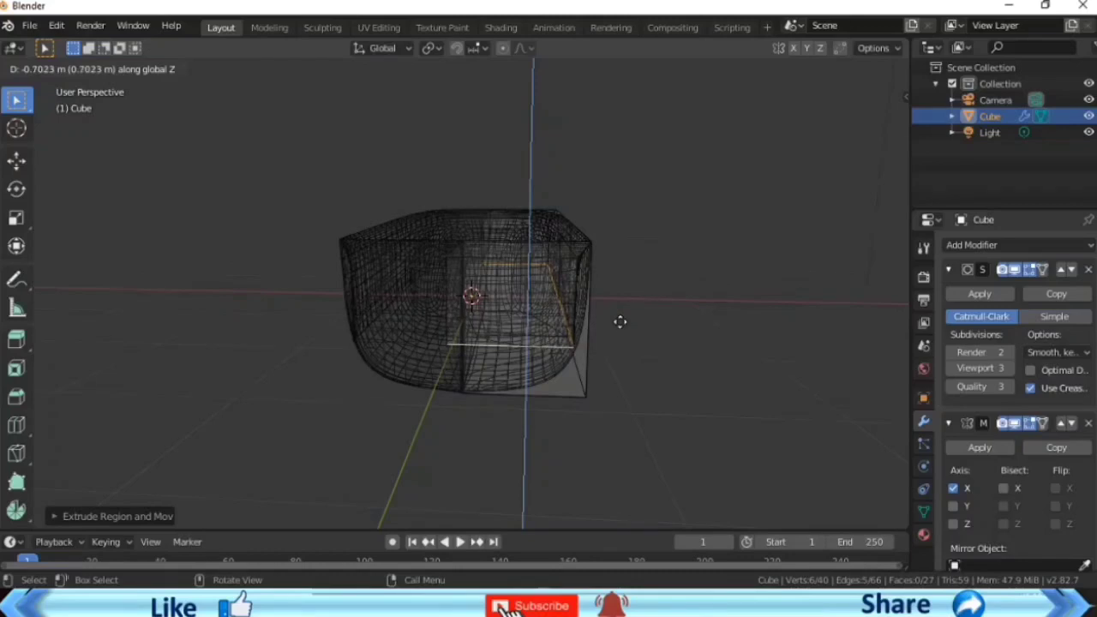
{"action": "left_click", "coordinate": [623, 316]}
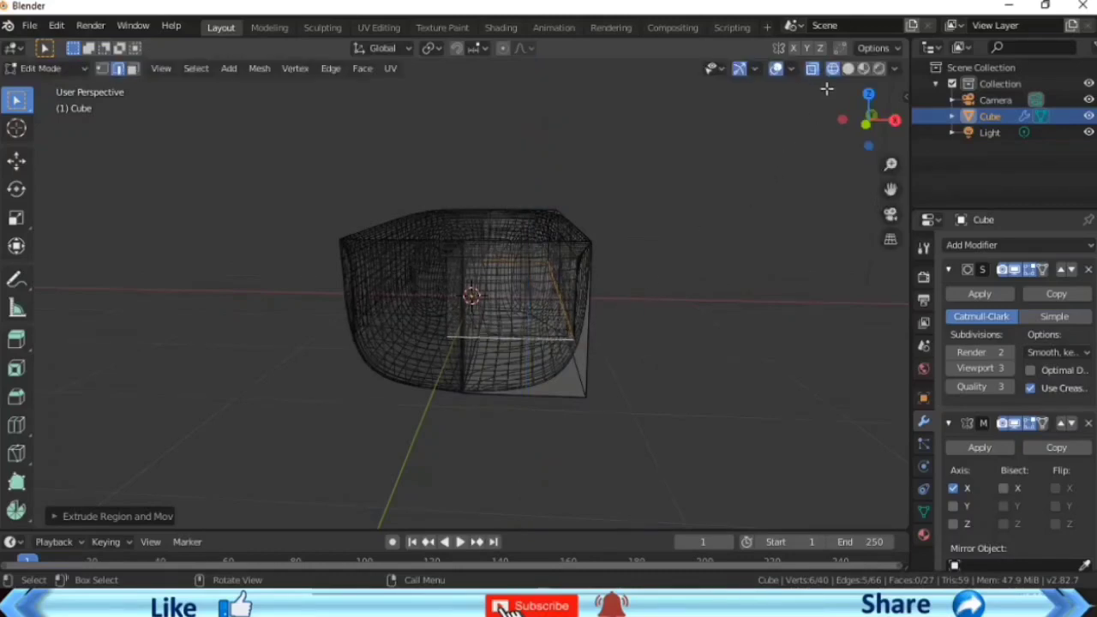
{"action": "left_click", "coordinate": [848, 69]}
{"action": "mouse_move", "coordinate": [869, 116]}
{"action": "left_mouse_down"}
{"action": "mouse_move", "coordinate": [858, 162]}
{"action": "mouse_move", "coordinate": [847, 71]}
{"action": "left_mouse_up"}
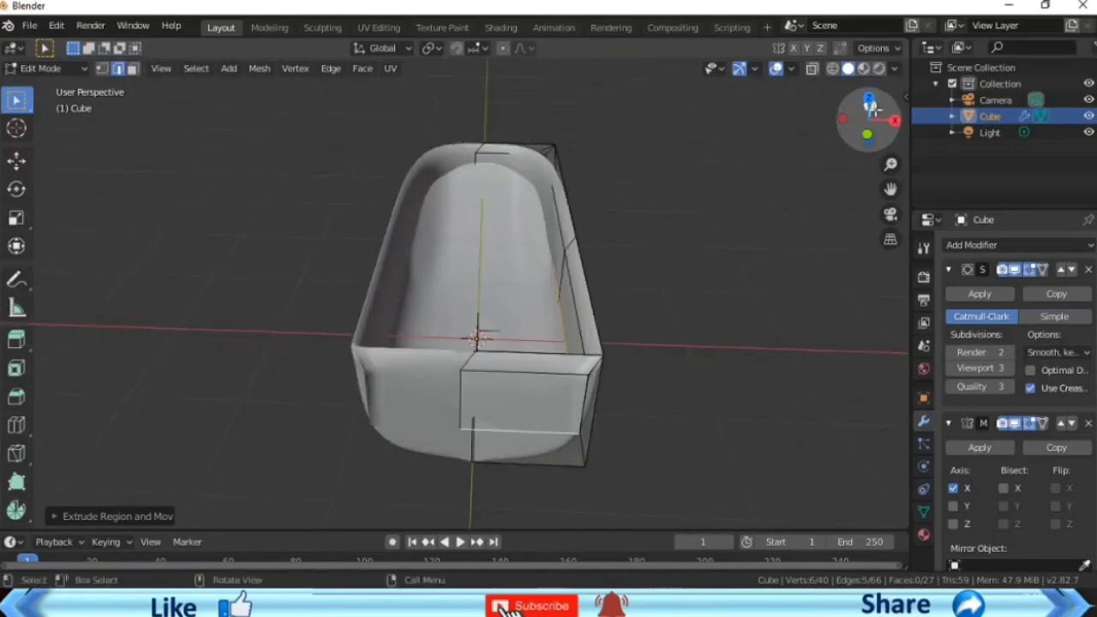
{"action": "left_click", "coordinate": [832, 70]}
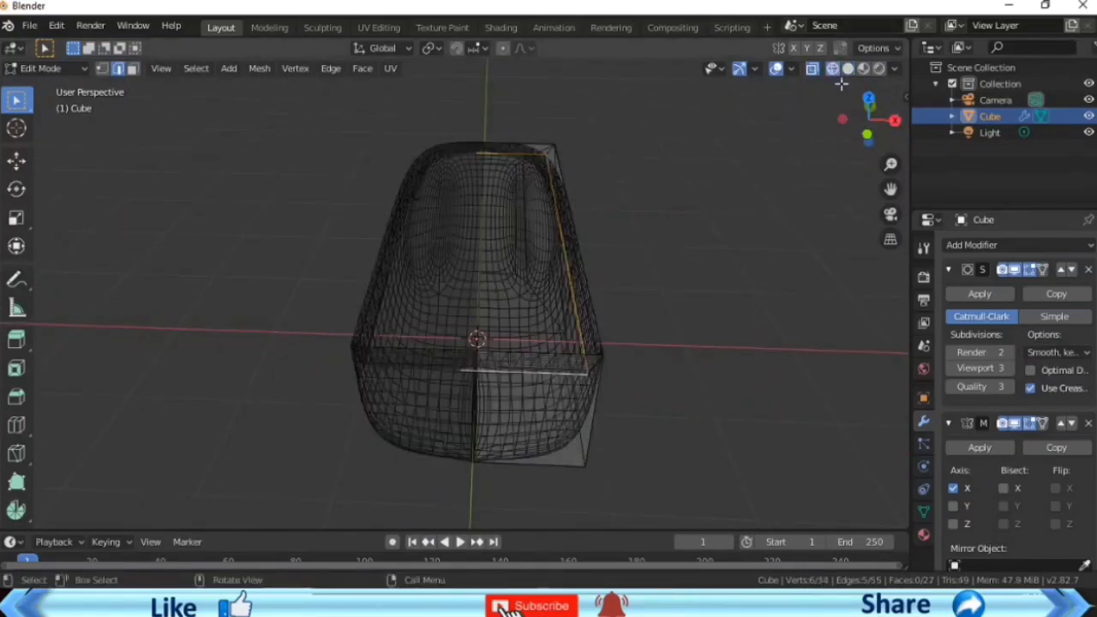
{"action": "left_click", "coordinate": [869, 135]}
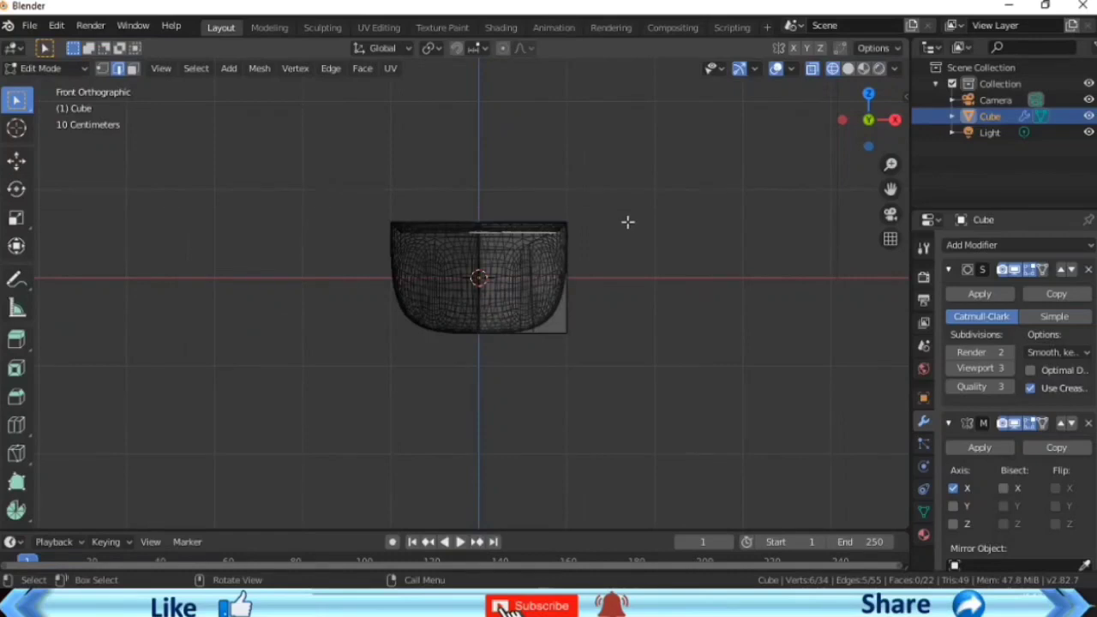
Step: Extrude the rim edges downward and scale them inward to 0.87
{"action": "key", "text": "e"}
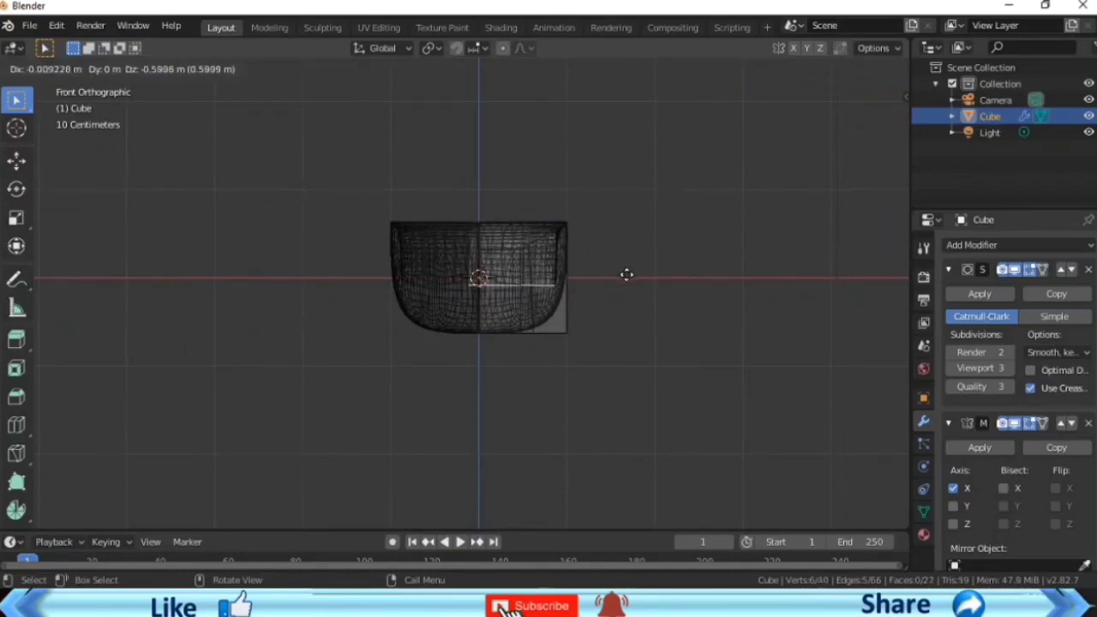
{"action": "left_click", "coordinate": [626, 275]}
{"action": "key", "text": "s"}
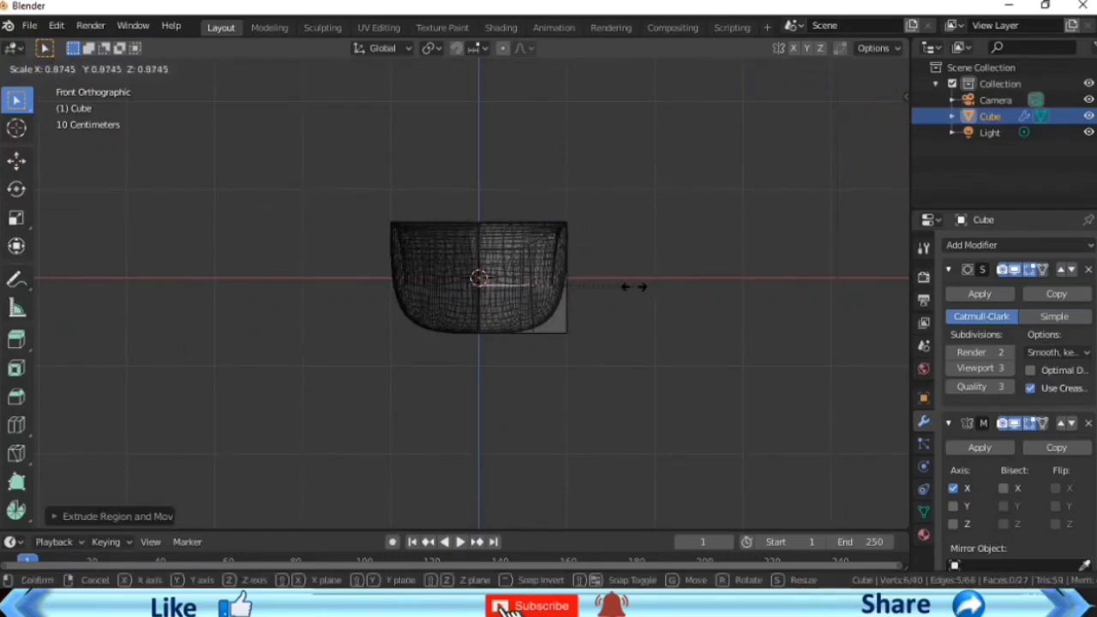
{"action": "left_click", "coordinate": [630, 285]}
Step: Return to Solid shading and view the rounded hull from the side
{"action": "left_click", "coordinate": [848, 68]}
{"action": "mouse_move", "coordinate": [868, 120]}
{"action": "left_mouse_down"}
{"action": "mouse_move", "coordinate": [822, 137]}
{"action": "mouse_move", "coordinate": [868, 129]}
{"action": "mouse_move", "coordinate": [868, 154]}
{"action": "mouse_move", "coordinate": [868, 137]}
{"action": "left_mouse_up"}
{"action": "left_click", "coordinate": [832, 68]}
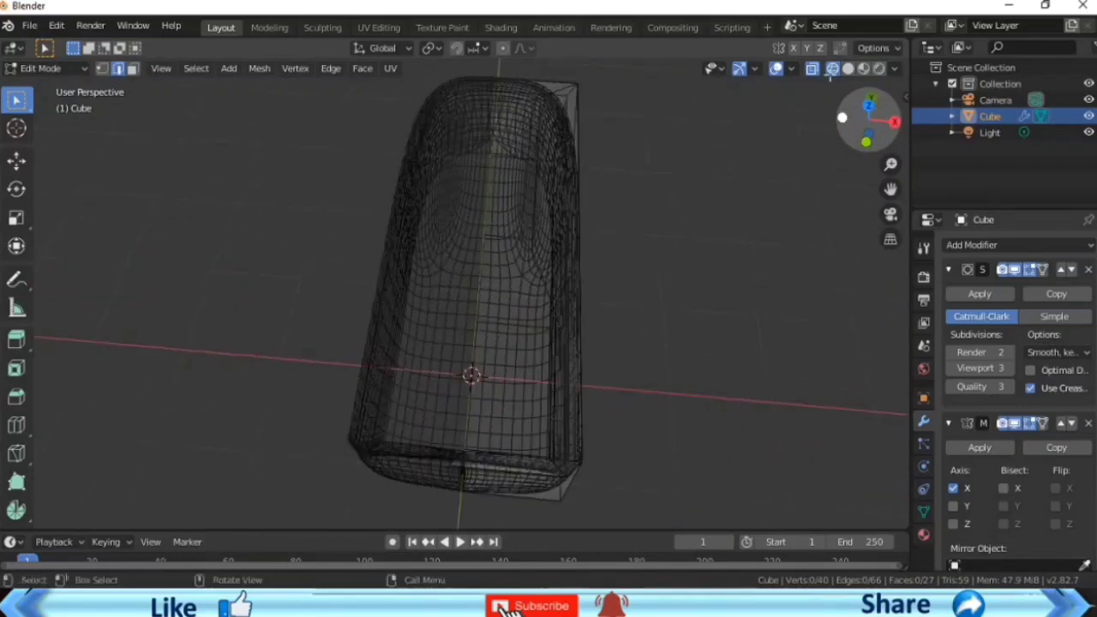
{"action": "left_click", "coordinate": [848, 67]}
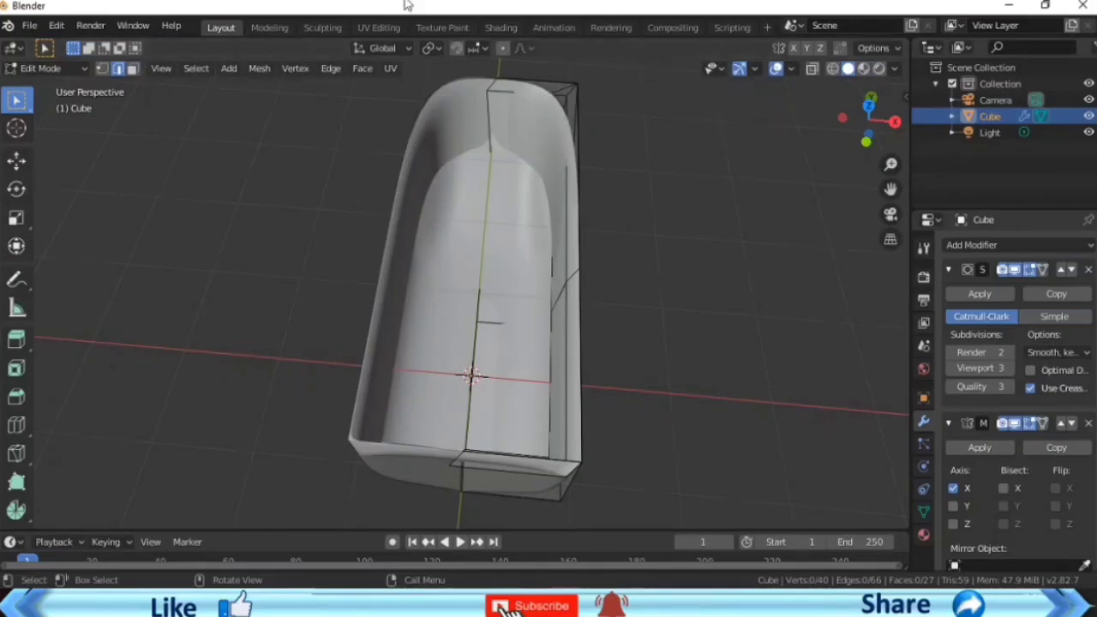
{"action": "left_click_drag", "start_coordinate": [868, 115], "coordinate": [676, 170]}
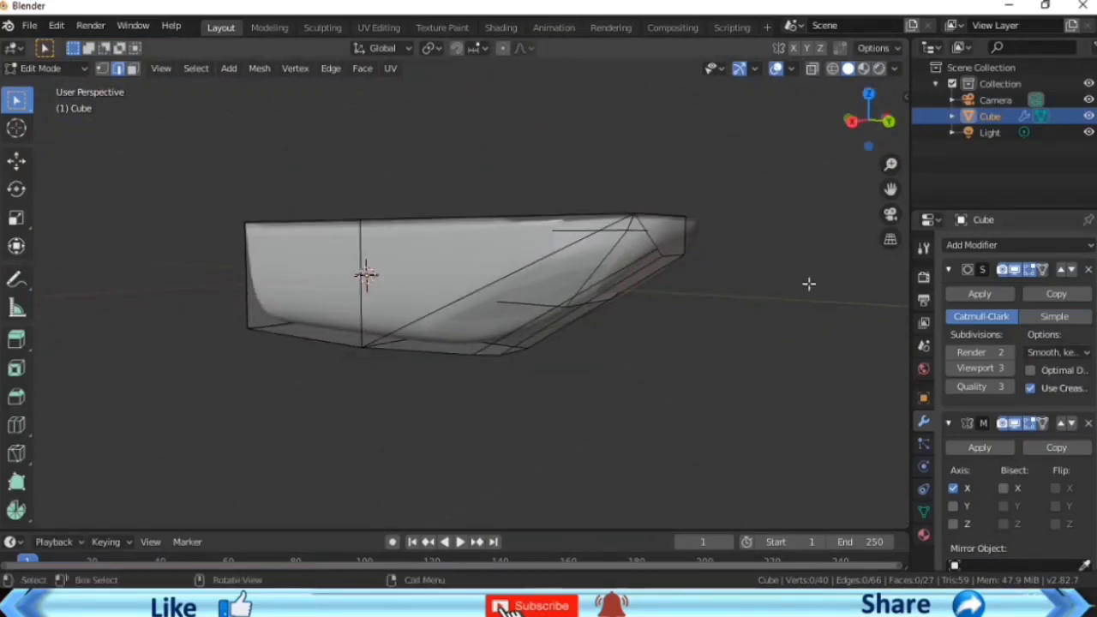
Step: Bevel the hull's lower bow edge, then check it from top and side views
{"action": "left_click", "coordinate": [645, 263]}
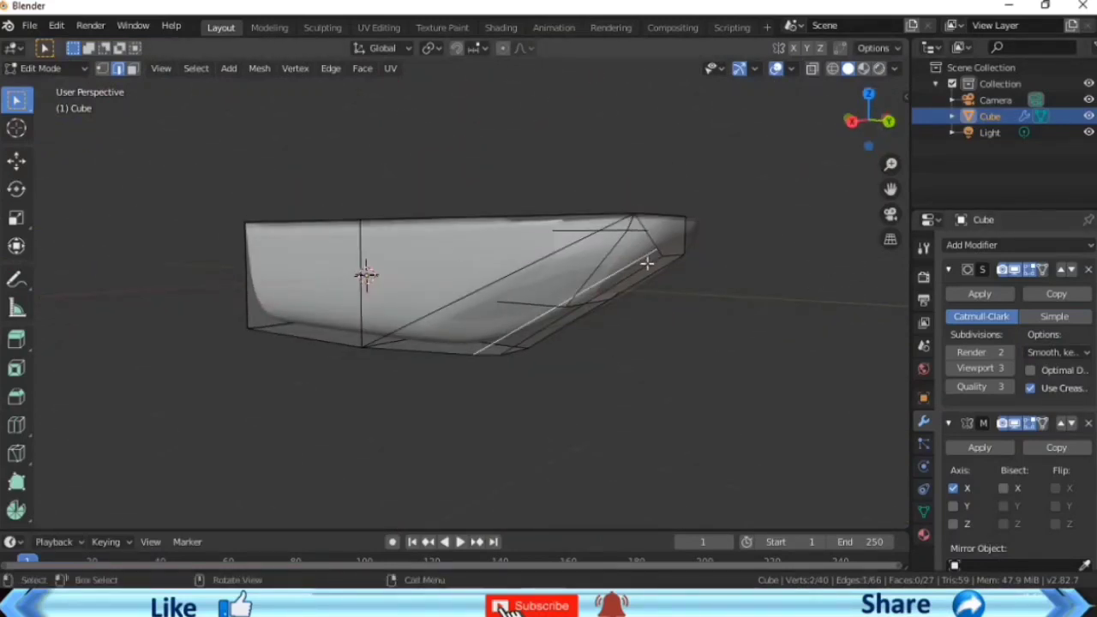
{"action": "key", "text": "ctrl+b"}
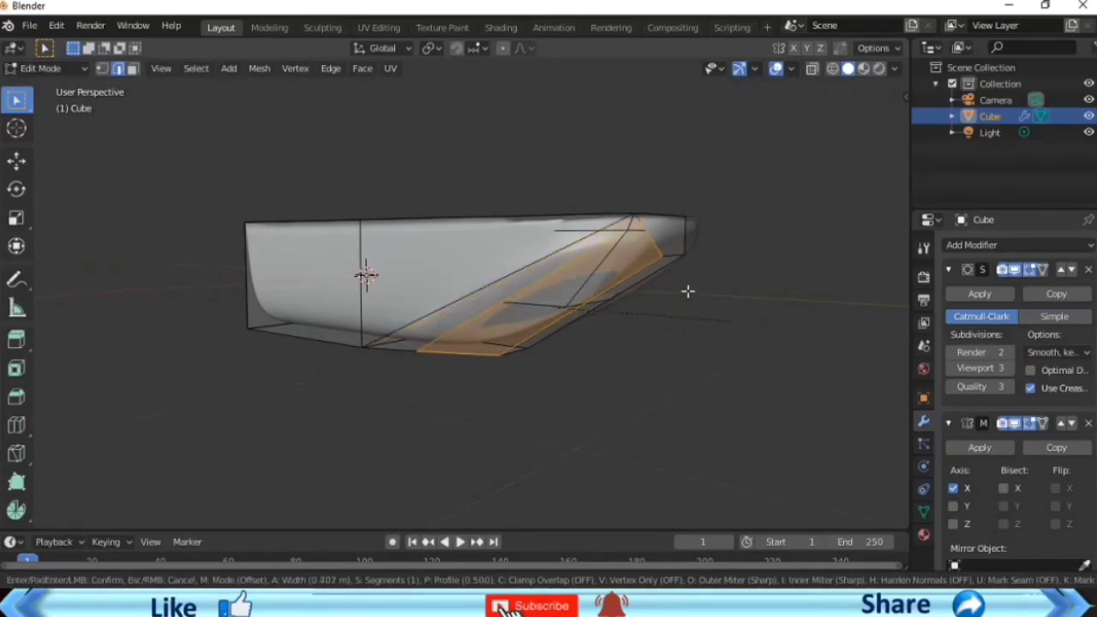
{"action": "left_click", "coordinate": [658, 274]}
{"action": "left_click", "coordinate": [868, 92]}
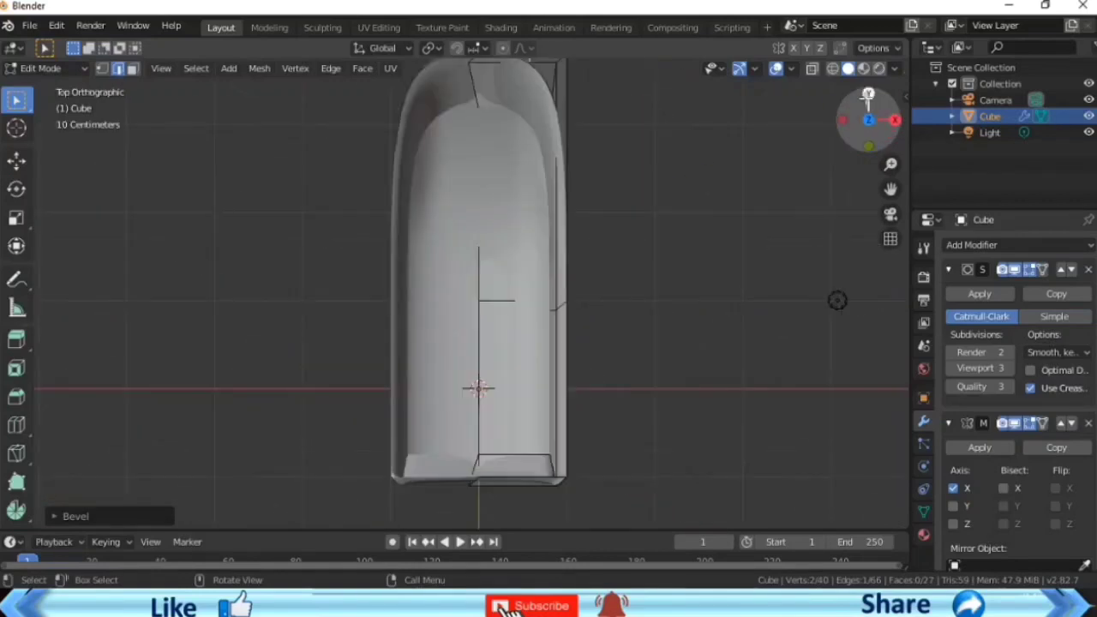
{"action": "middle_click_drag", "start_coordinate": [559, 68], "coordinate": [575, 89], "text": "shift"}
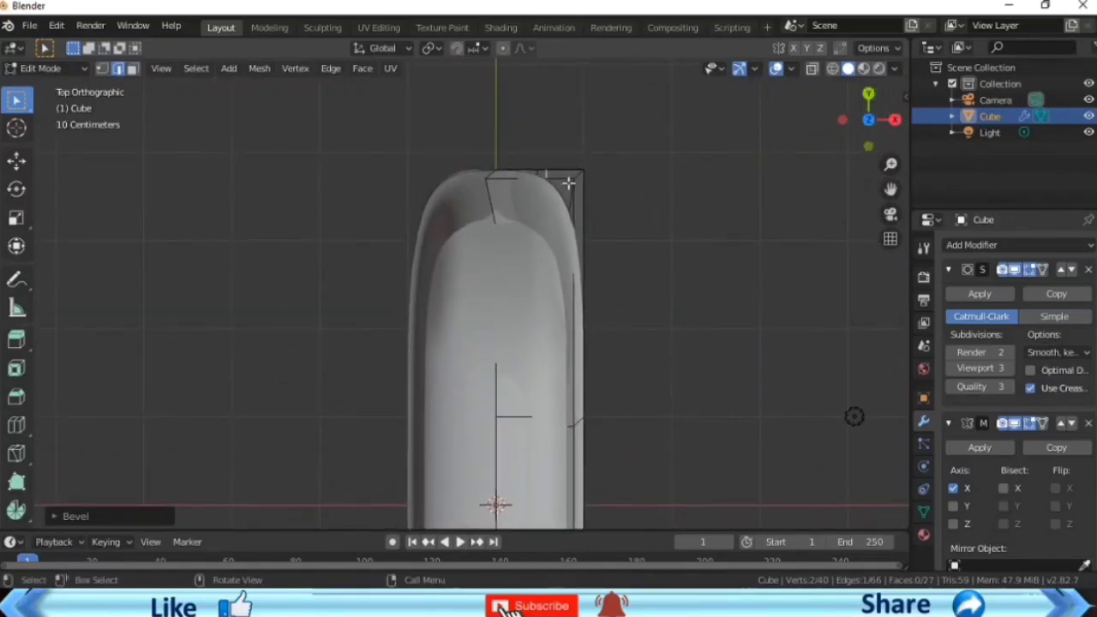
{"action": "mouse_move", "coordinate": [868, 120]}
{"action": "left_mouse_down"}
{"action": "mouse_move", "coordinate": [857, 197]}
{"action": "mouse_move", "coordinate": [767, 335]}
{"action": "left_mouse_up"}
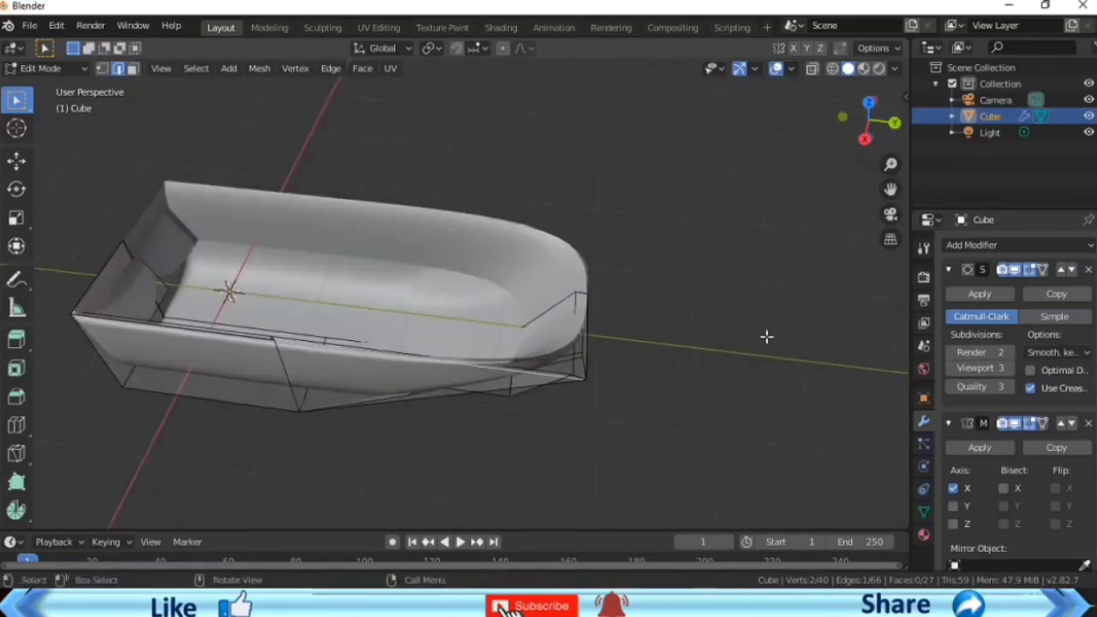
Step: Bevel the bow's corner vertex in vertex select mode
{"action": "left_click", "coordinate": [102, 69]}
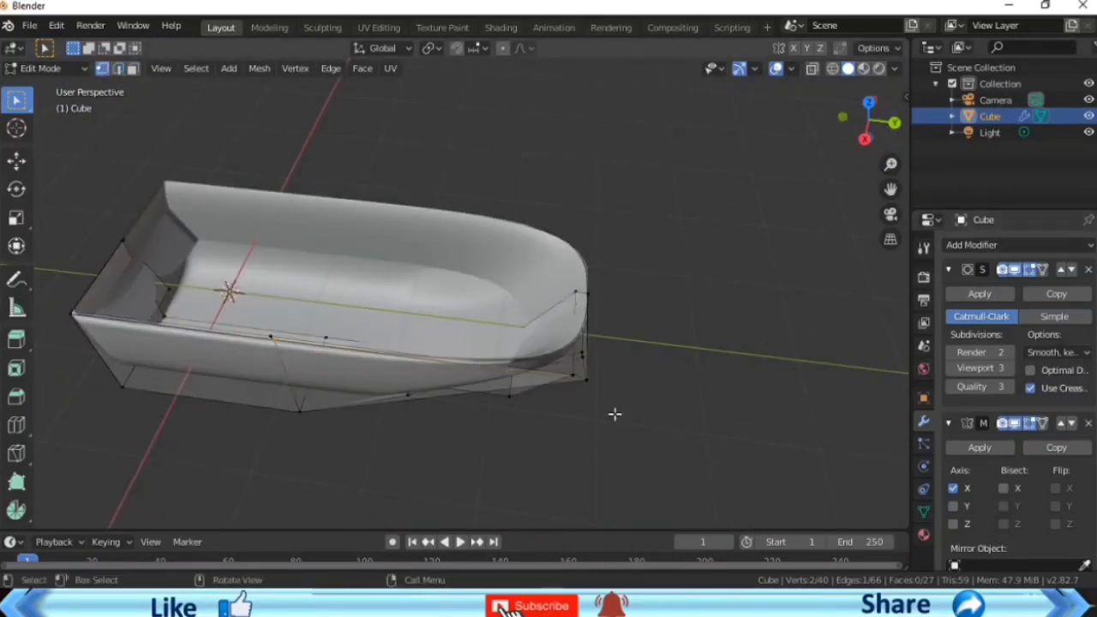
{"action": "key", "text": "ctrl+b"}
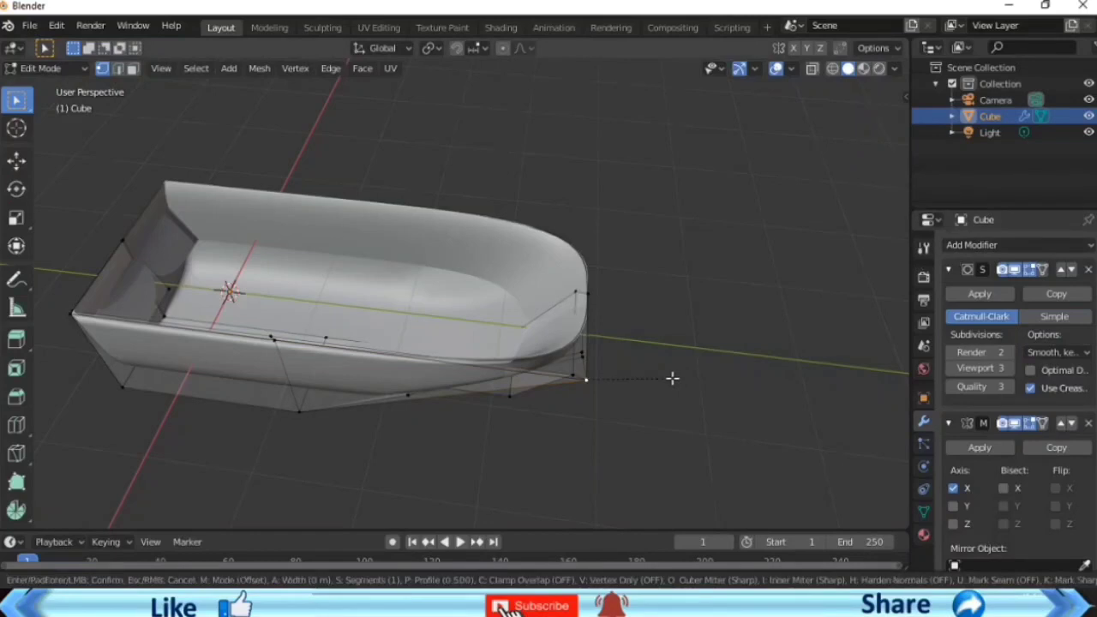
{"action": "left_click", "coordinate": [738, 460]}
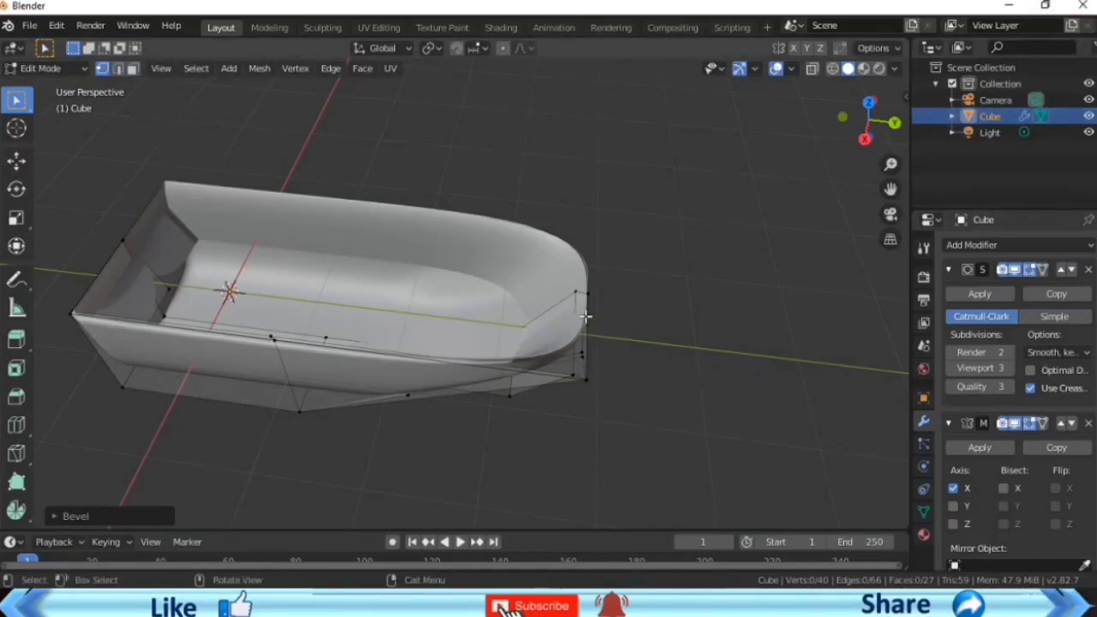
Step: Bevel the vertical corner edge at the bow and turn on snapping
{"action": "key", "text": "2"}
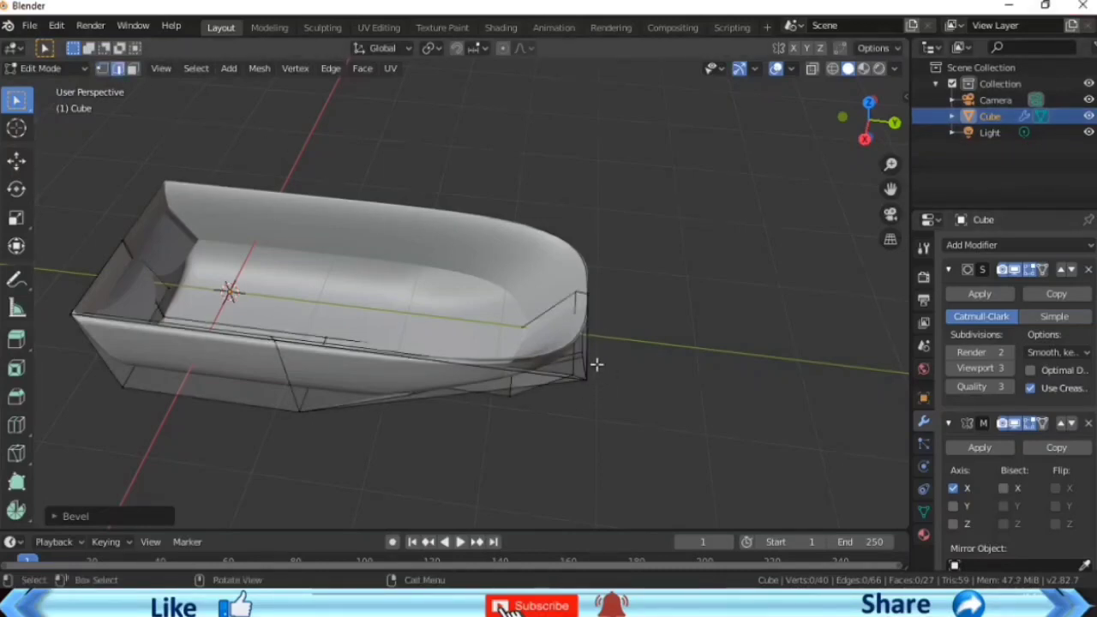
{"action": "left_click", "coordinate": [582, 358]}
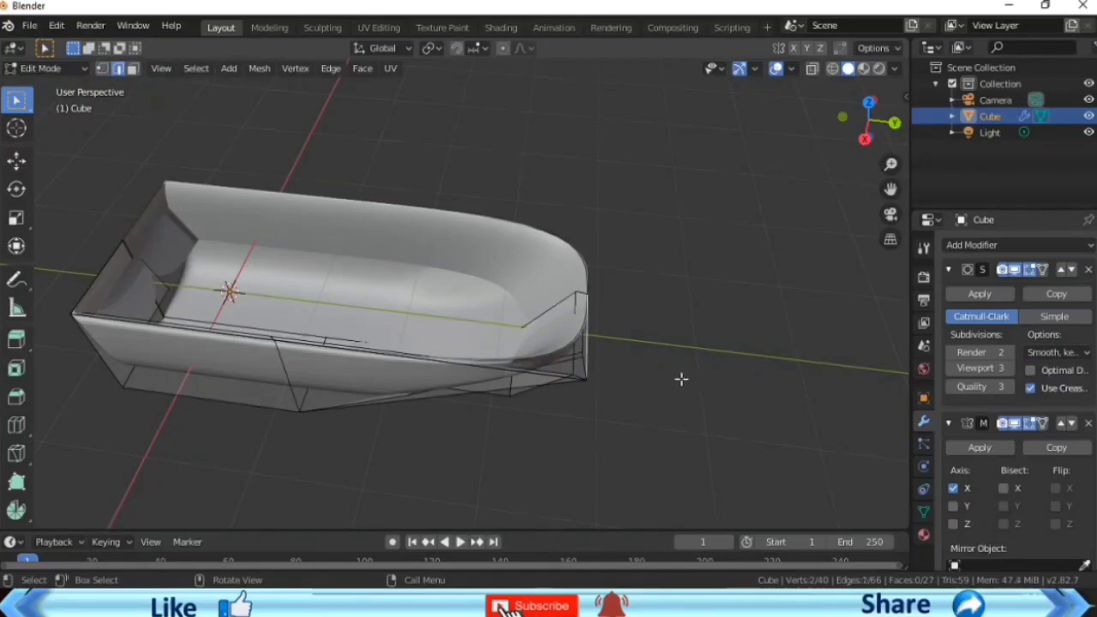
{"action": "key", "text": "ctrl+b"}
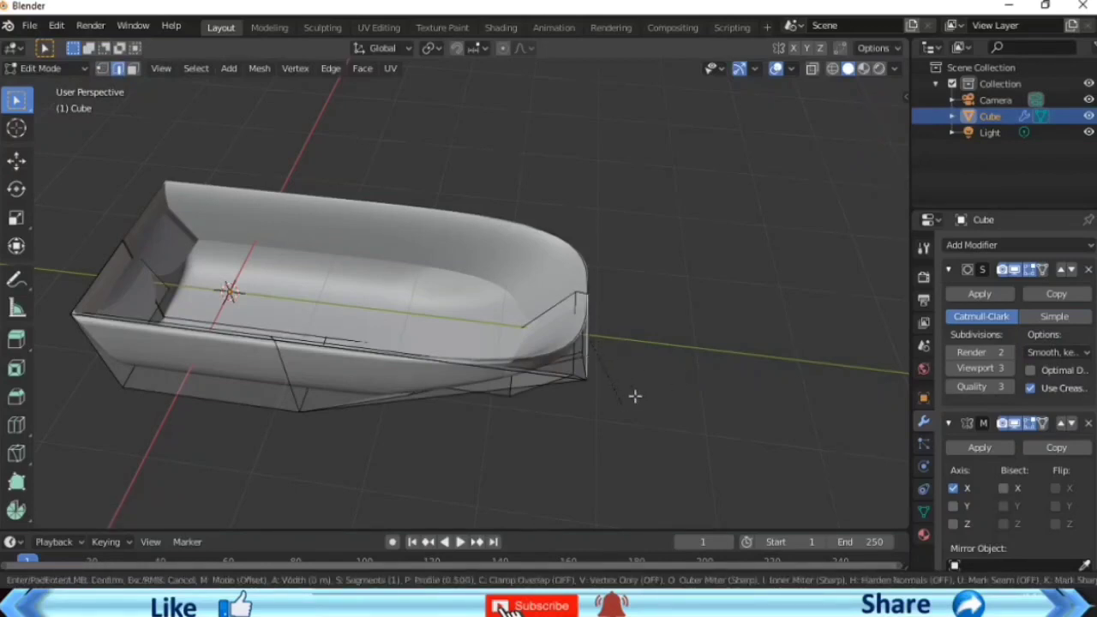
{"action": "left_click", "coordinate": [652, 397]}
{"action": "left_click", "coordinate": [503, 48]}
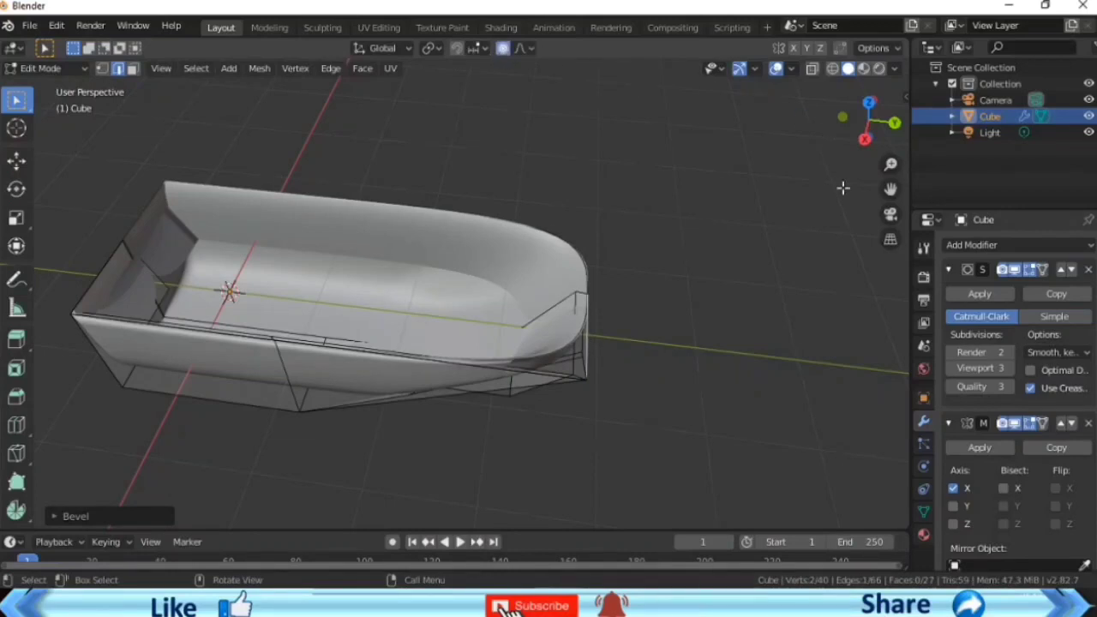
{"action": "left_click_drag", "start_coordinate": [862, 133], "coordinate": [630, 246]}
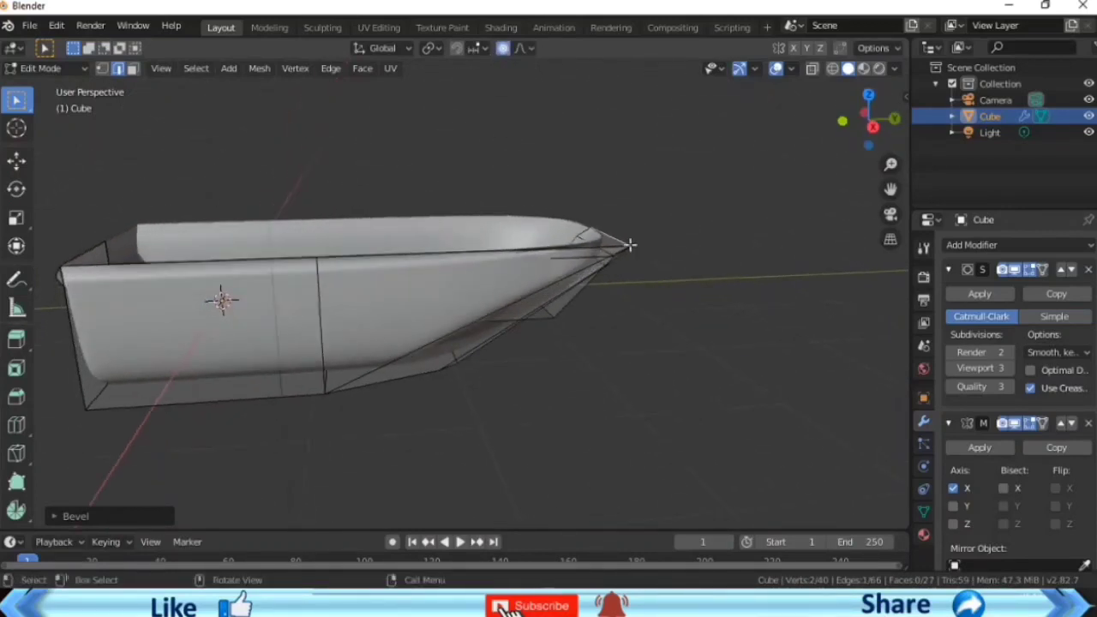
Step: Pull the bow tip vertex in three smooth-falloff moves into a narrow, raised point
{"action": "left_click", "coordinate": [102, 68]}
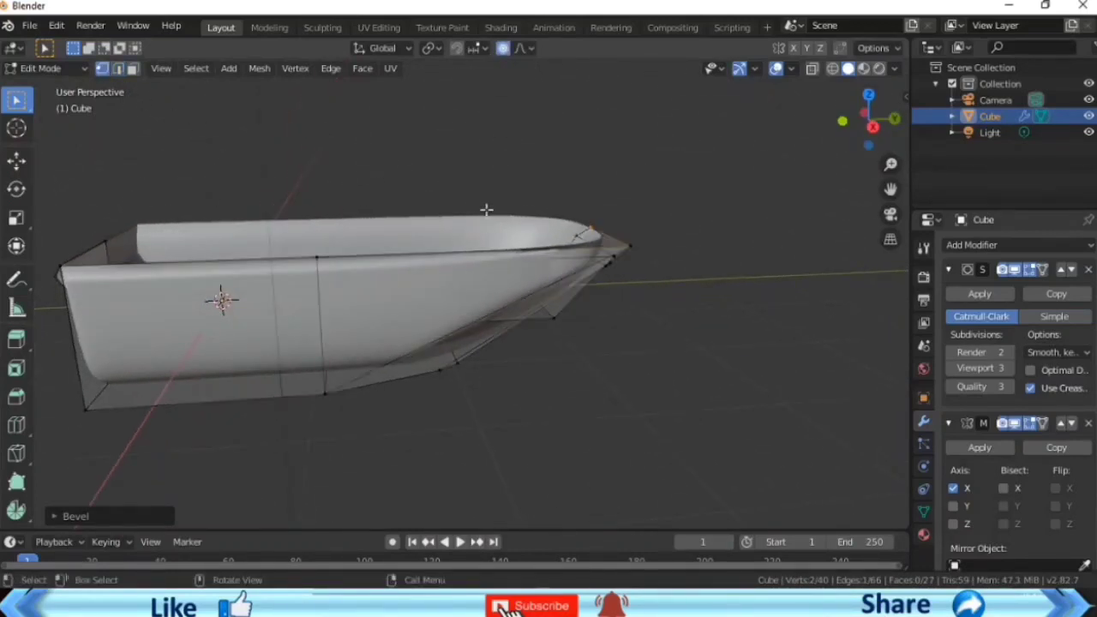
{"action": "left_click", "coordinate": [626, 248]}
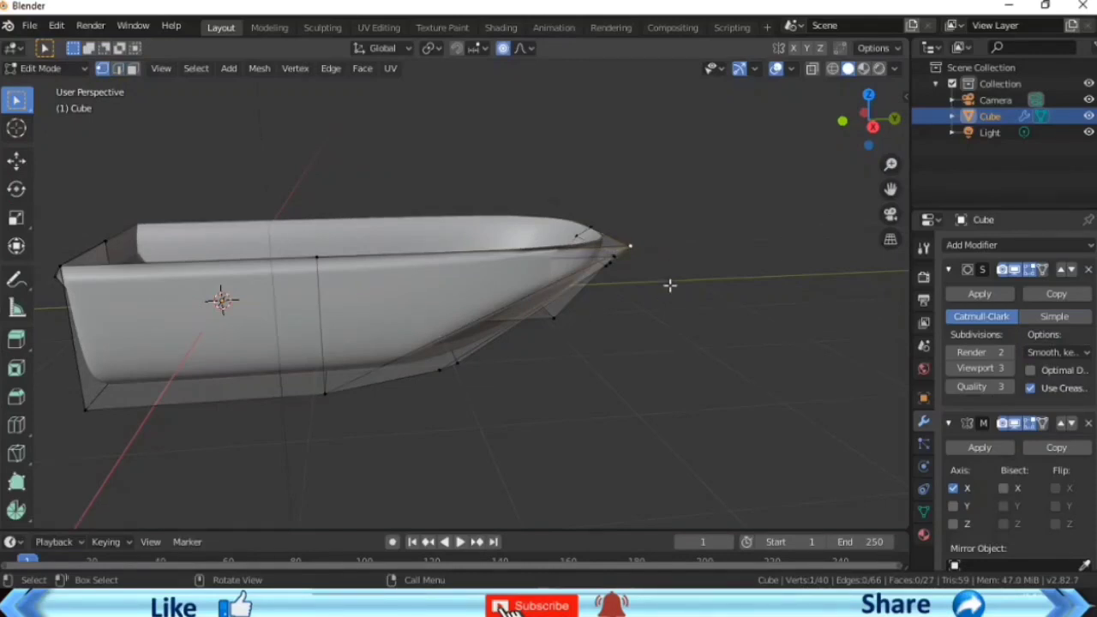
{"action": "key", "text": "g"}
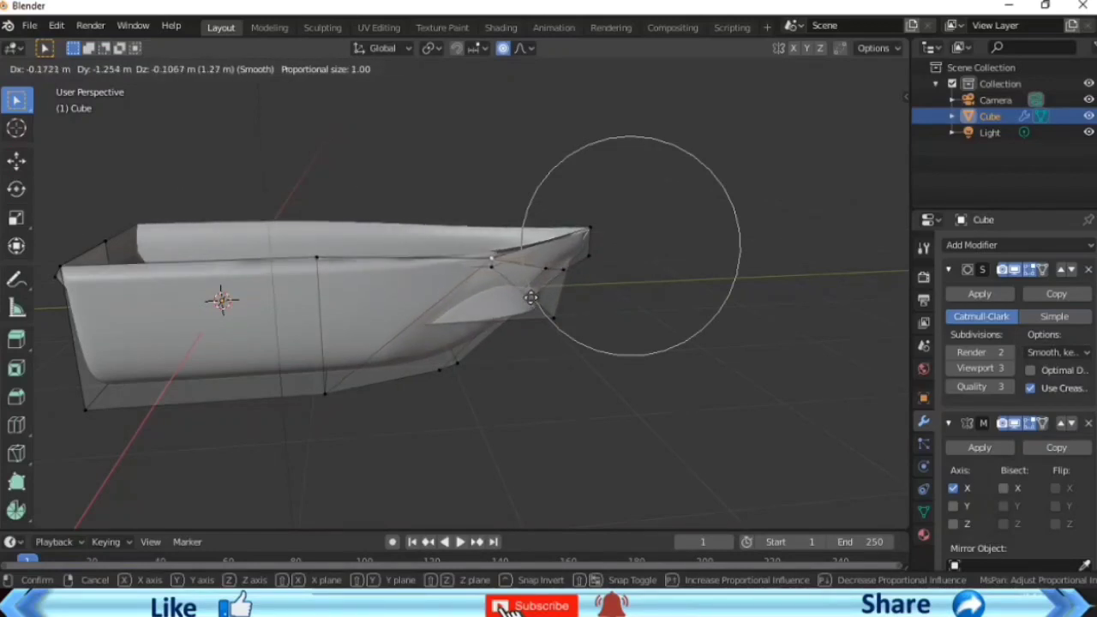
{"action": "left_click", "coordinate": [531, 297]}
{"action": "mouse_move", "coordinate": [867, 120]}
{"action": "left_mouse_down"}
{"action": "mouse_move", "coordinate": [836, 129]}
{"action": "mouse_move", "coordinate": [864, 129]}
{"action": "left_mouse_up"}
{"action": "key", "text": "g"}
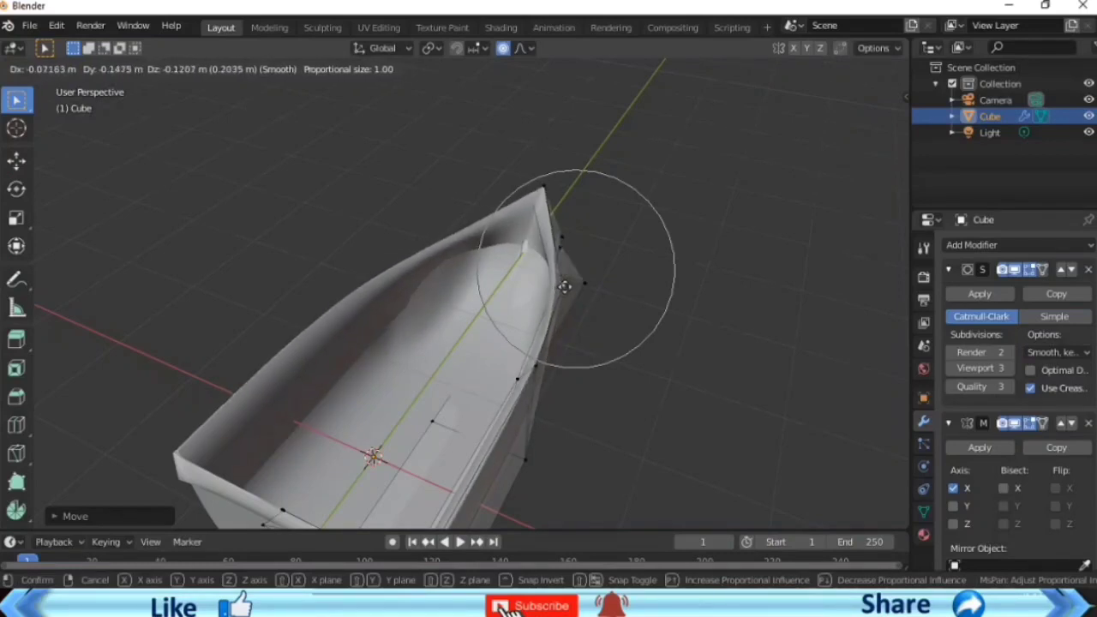
{"action": "left_click", "coordinate": [563, 287]}
{"action": "mouse_move", "coordinate": [870, 111]}
{"action": "left_mouse_down"}
{"action": "mouse_move", "coordinate": [864, 120]}
{"action": "mouse_move", "coordinate": [879, 120]}
{"action": "left_mouse_up"}
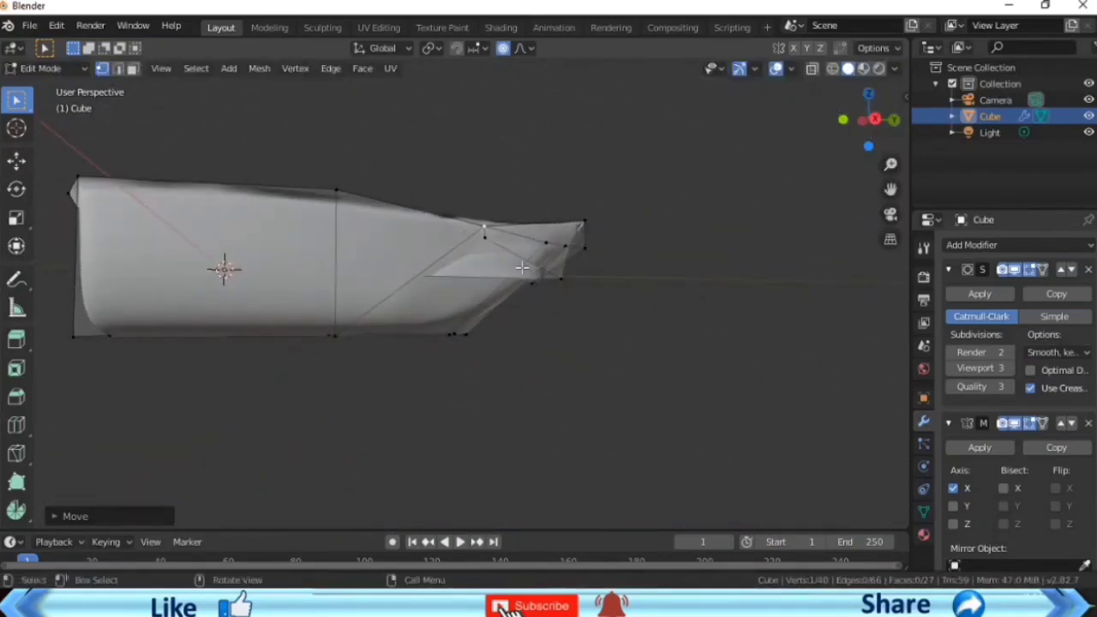
{"action": "key", "text": "g"}
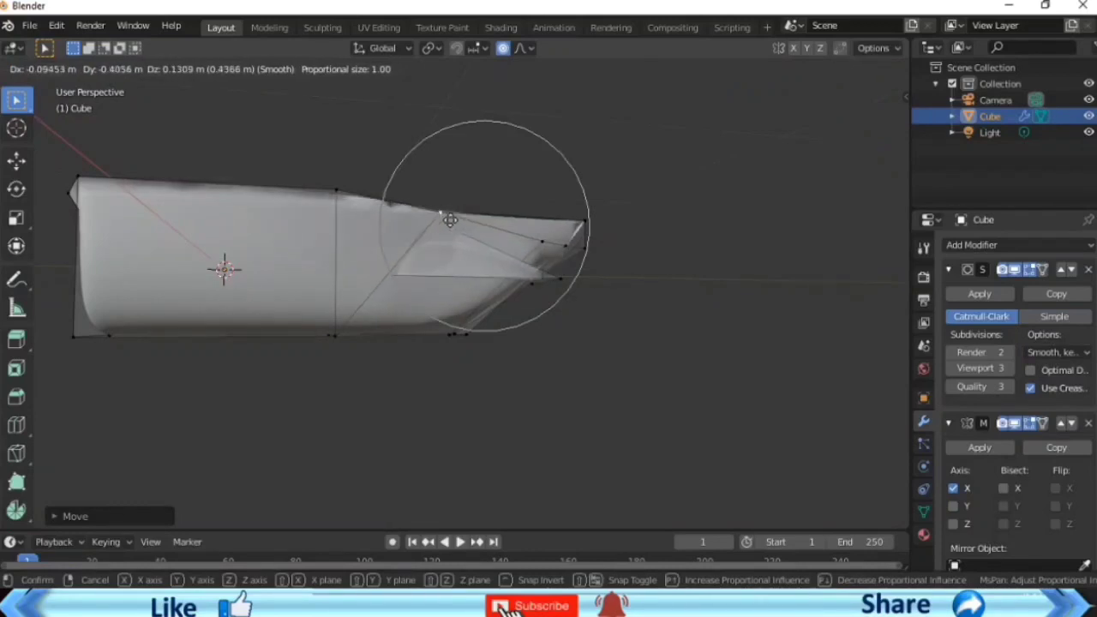
{"action": "left_click", "coordinate": [449, 217]}
{"action": "mouse_move", "coordinate": [867, 120]}
{"action": "left_mouse_down"}
{"action": "mouse_move", "coordinate": [883, 129]}
{"action": "mouse_move", "coordinate": [864, 128]}
{"action": "left_mouse_up"}
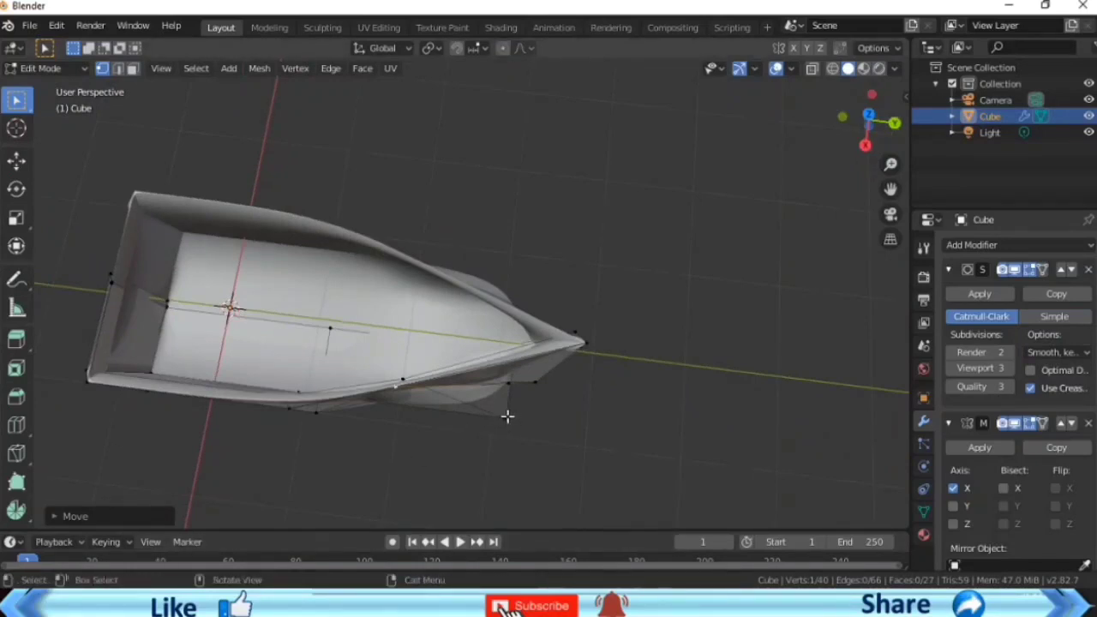
Step: Reposition the selected hull vertices and the stern rim corner vertex to shape the back corner
{"action": "key", "text": "g"}
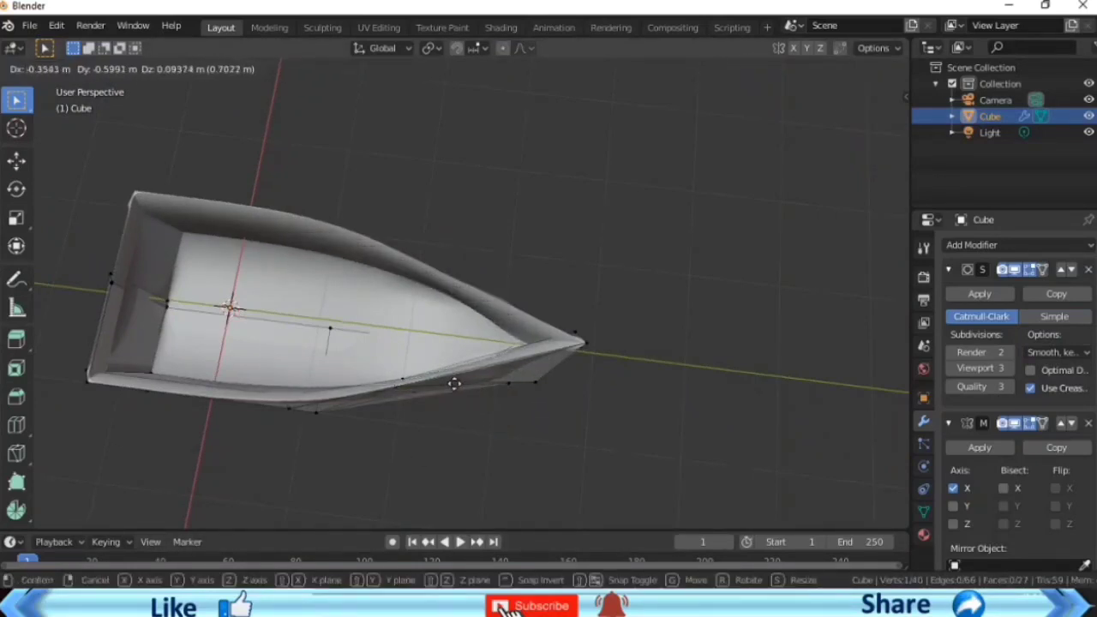
{"action": "left_click", "coordinate": [453, 379]}
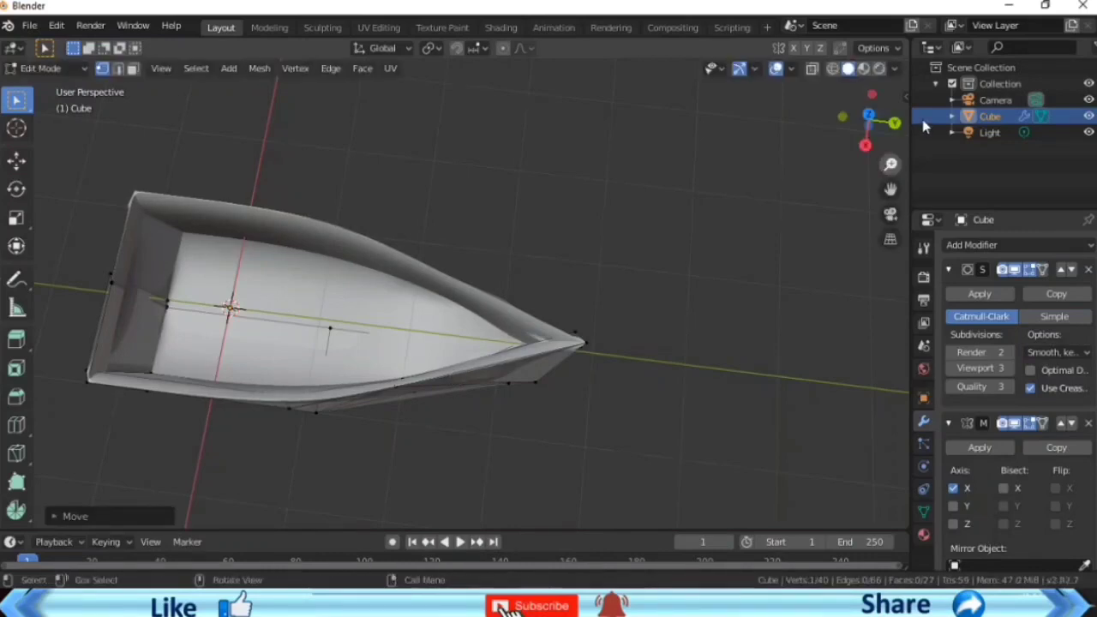
{"action": "left_click_drag", "start_coordinate": [868, 120], "coordinate": [849, 129]}
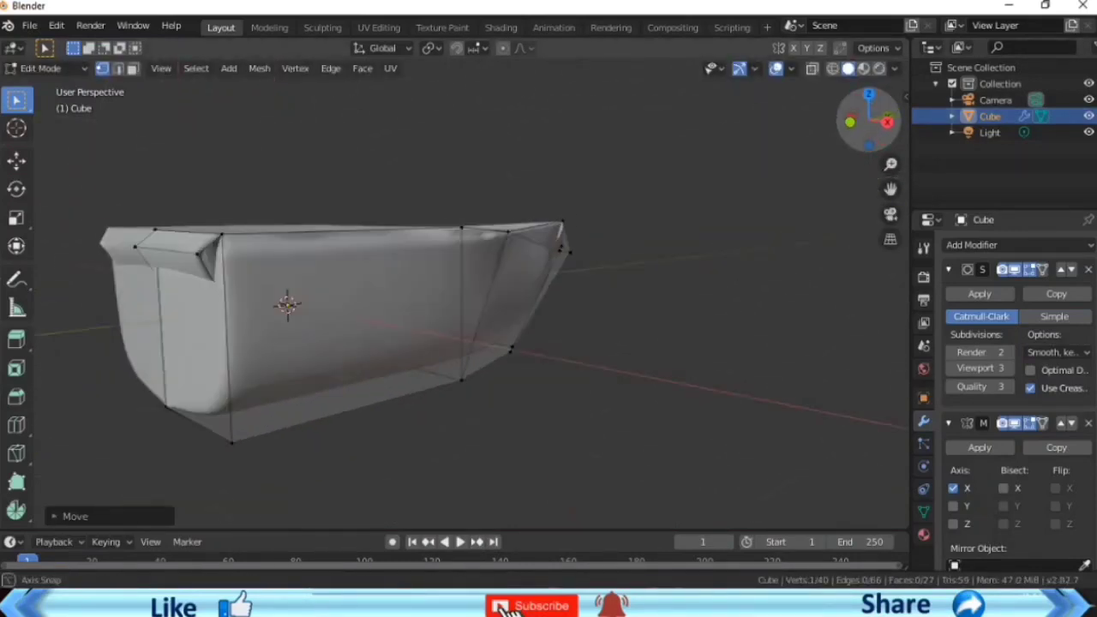
{"action": "left_click", "coordinate": [195, 269]}
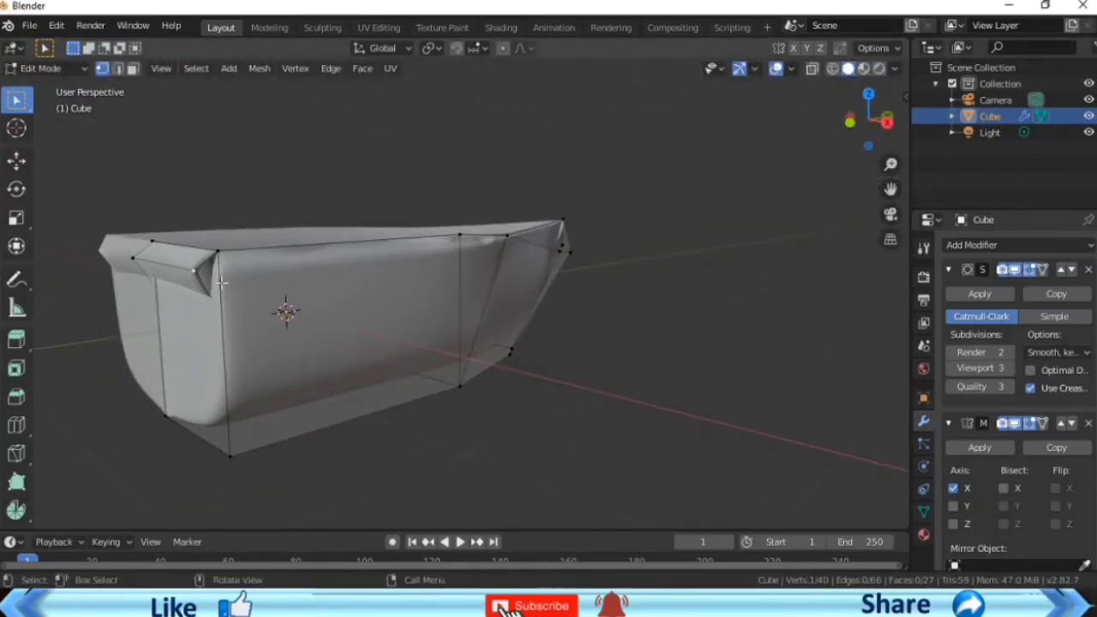
{"action": "key", "text": "g"}
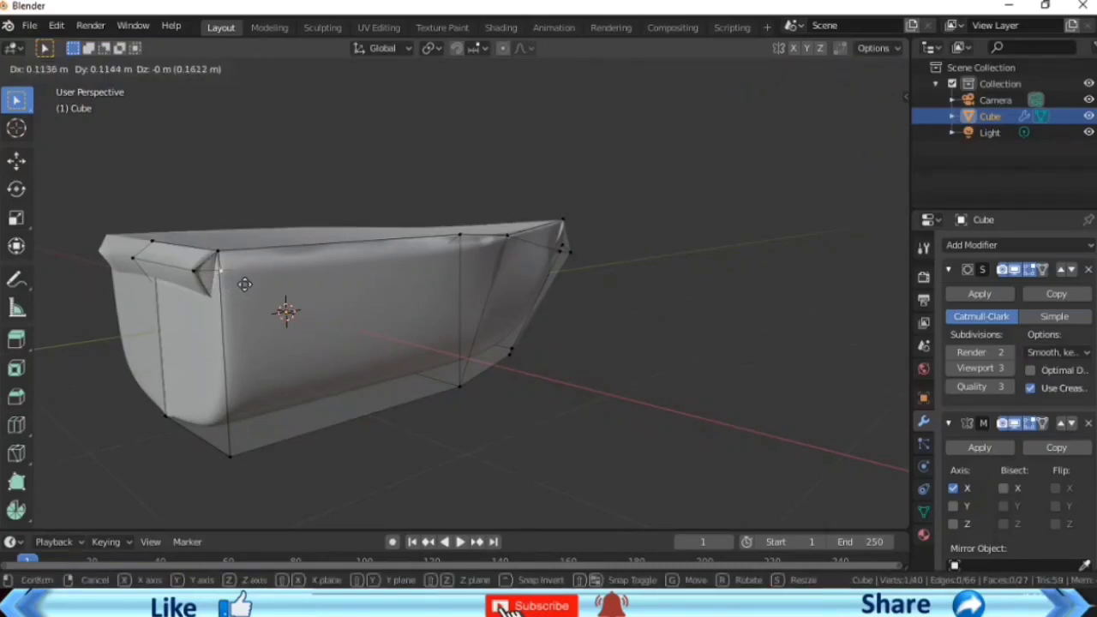
{"action": "left_click", "coordinate": [242, 286]}
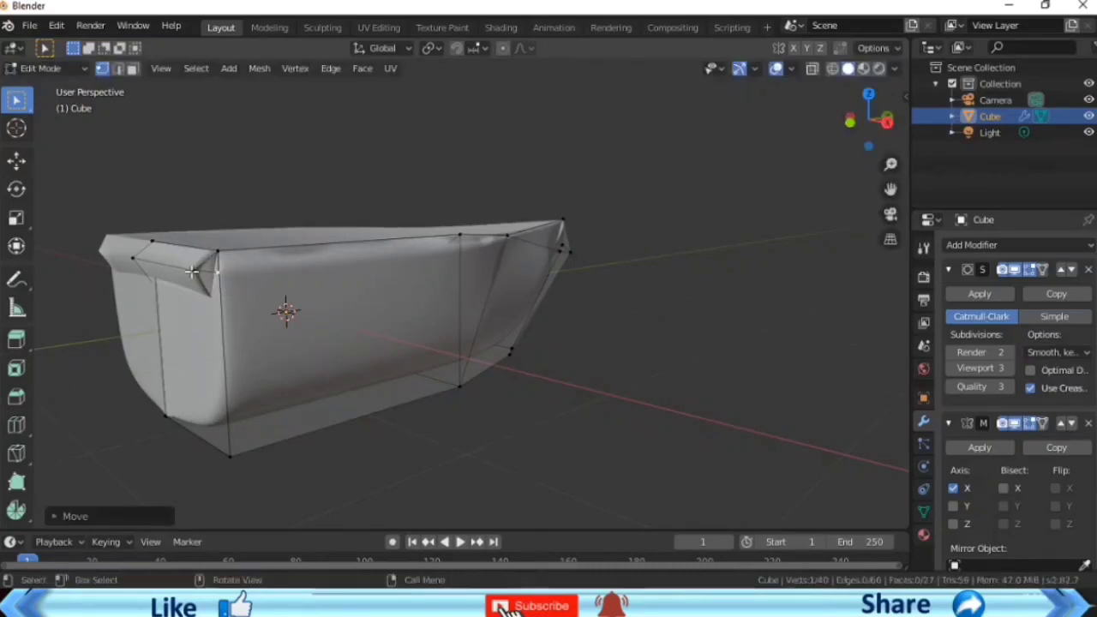
{"action": "key", "text": "g"}
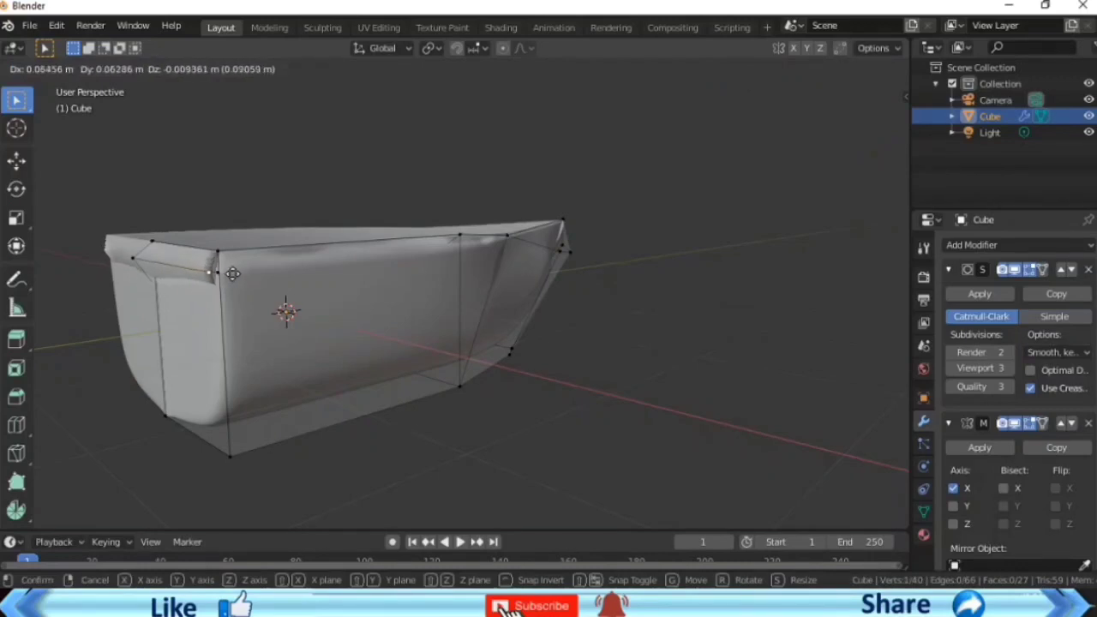
{"action": "left_click", "coordinate": [174, 271]}
Step: Select a vertex at the inner stern and recentre the view on the boat
{"action": "mouse_move", "coordinate": [866, 116]}
{"action": "left_mouse_down"}
{"action": "mouse_move", "coordinate": [844, 142]}
{"action": "mouse_move", "coordinate": [861, 129]}
{"action": "left_mouse_up"}
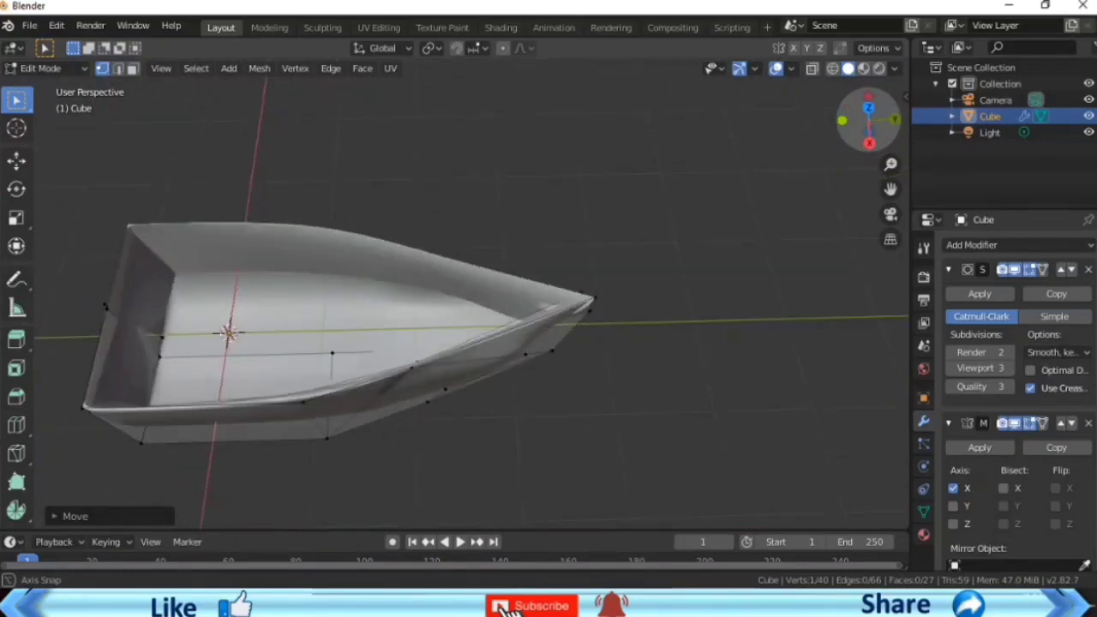
{"action": "left_click", "coordinate": [163, 340]}
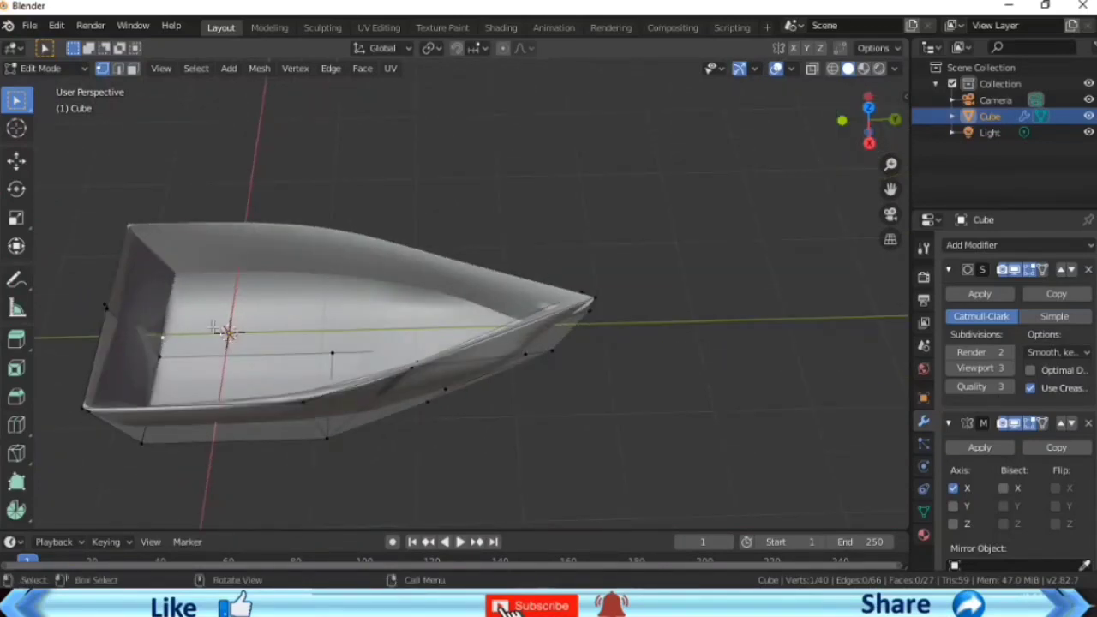
{"action": "left_click_drag", "start_coordinate": [891, 188], "coordinate": [892, 186]}
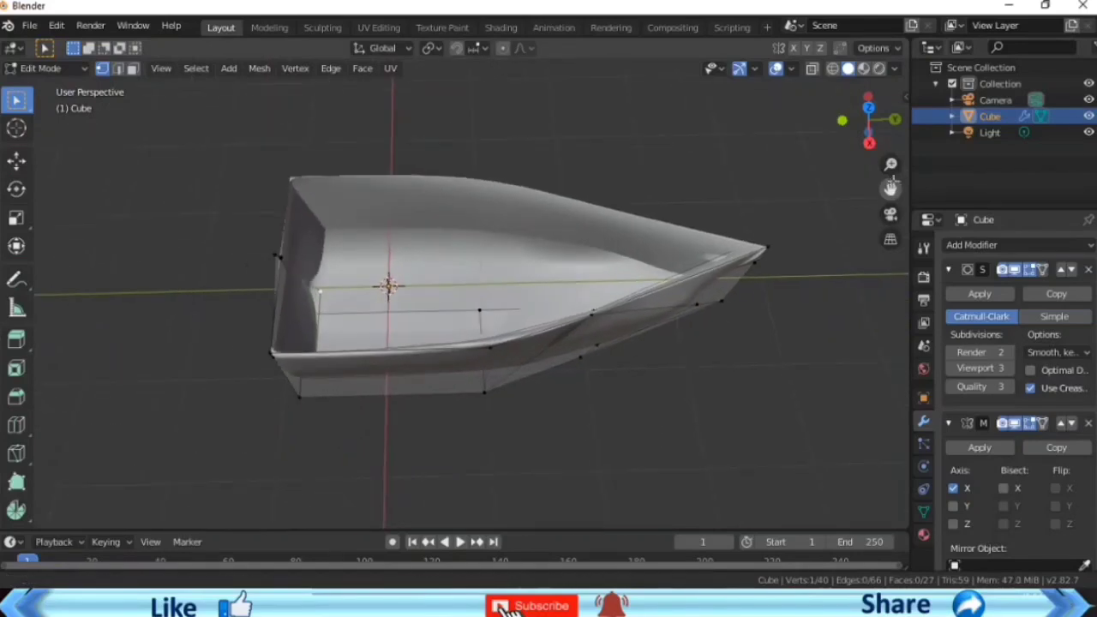
{"action": "left_click_drag", "start_coordinate": [869, 131], "coordinate": [849, 174]}
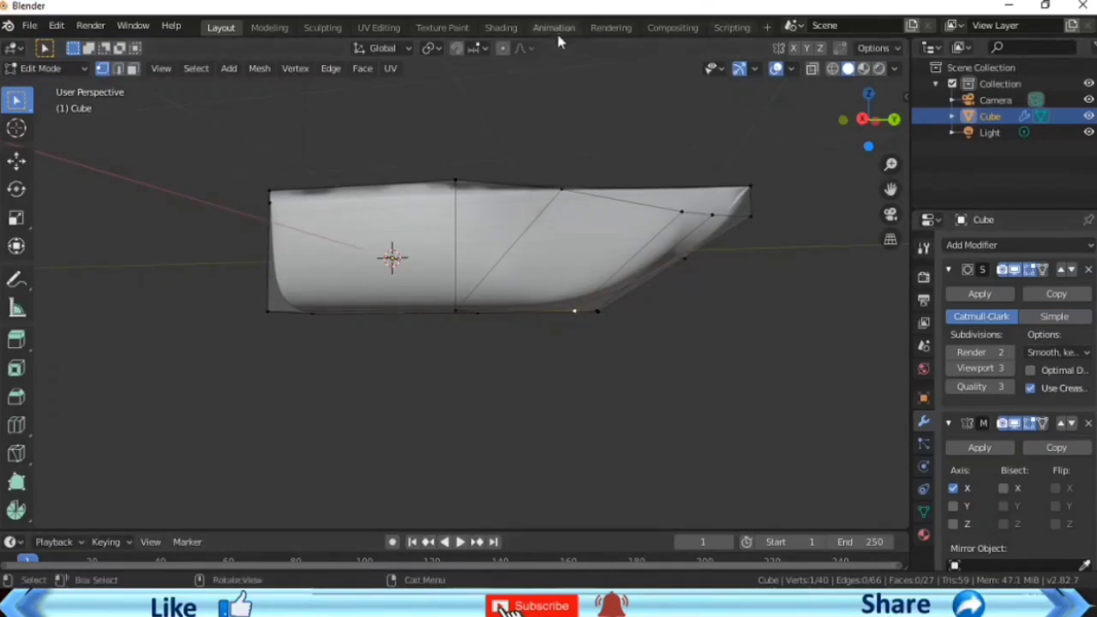
Step: Raise an underside hull vertex slightly with smooth proportional falloff and open the mode list
{"action": "left_click_drag", "start_coordinate": [868, 120], "coordinate": [499, 348]}
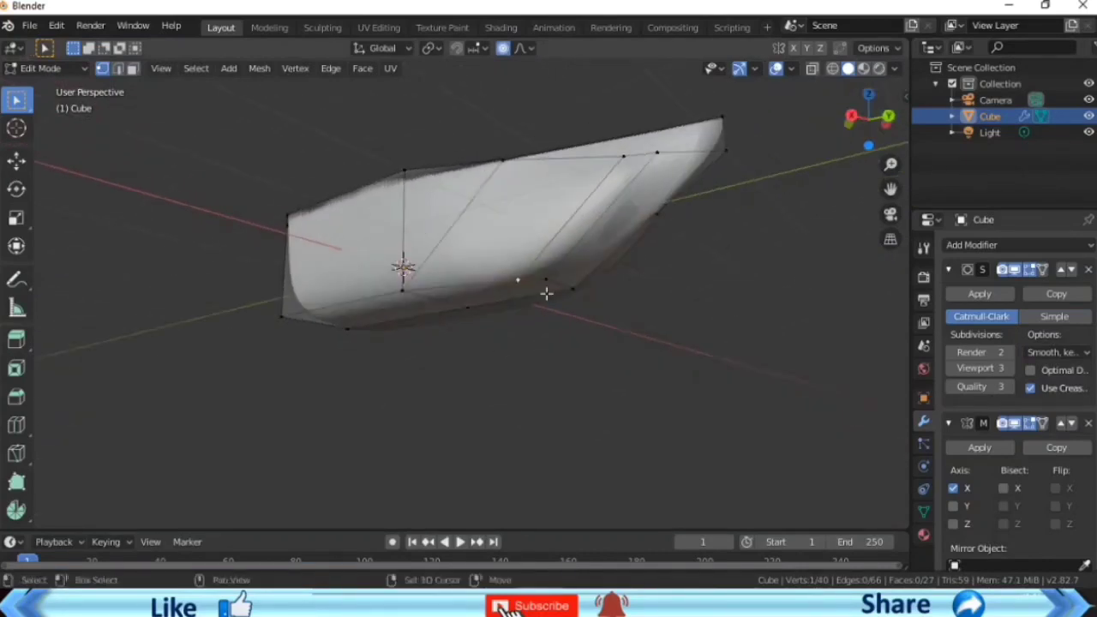
{"action": "key", "text": "g"}
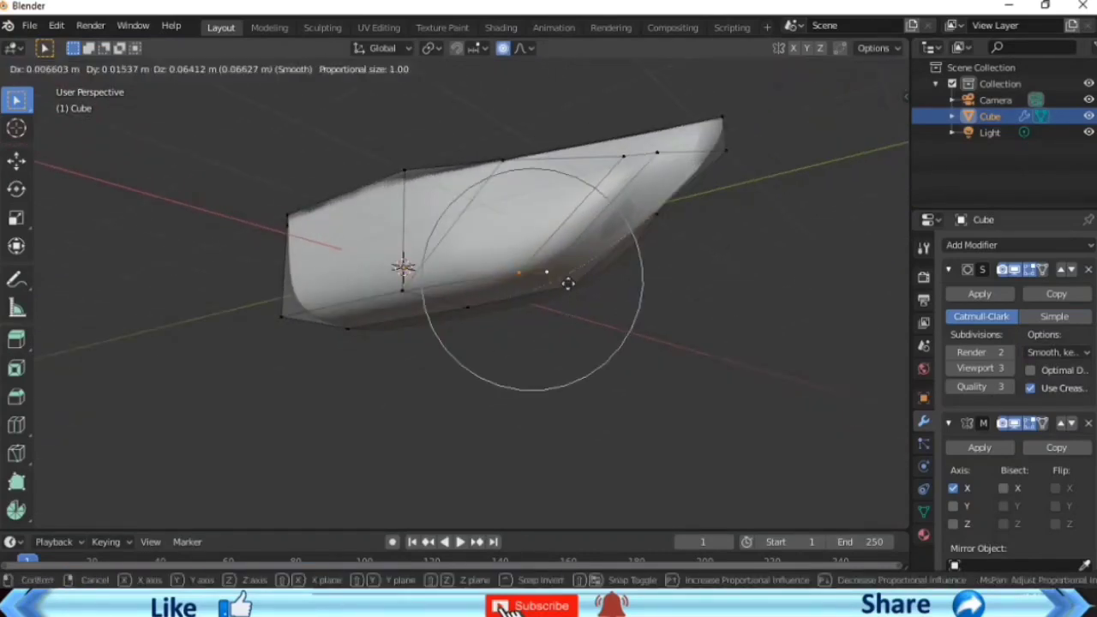
{"action": "mouse_move", "coordinate": [572, 267]}
{"action": "middle_mouse_down"}
{"action": "mouse_move", "coordinate": [651, 171]}
{"action": "mouse_move", "coordinate": [600, 240]}
{"action": "mouse_move", "coordinate": [600, 96]}
{"action": "middle_mouse_up"}
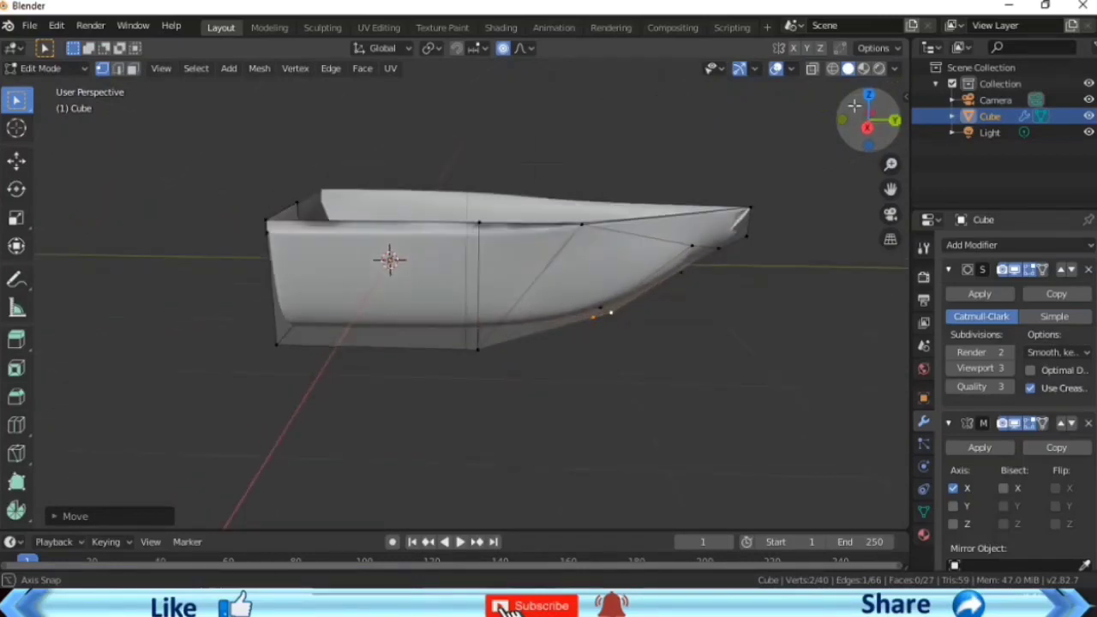
{"action": "mouse_move", "coordinate": [862, 125]}
{"action": "left_mouse_down"}
{"action": "mouse_move", "coordinate": [865, 141]}
{"action": "mouse_move", "coordinate": [870, 128]}
{"action": "left_mouse_up"}
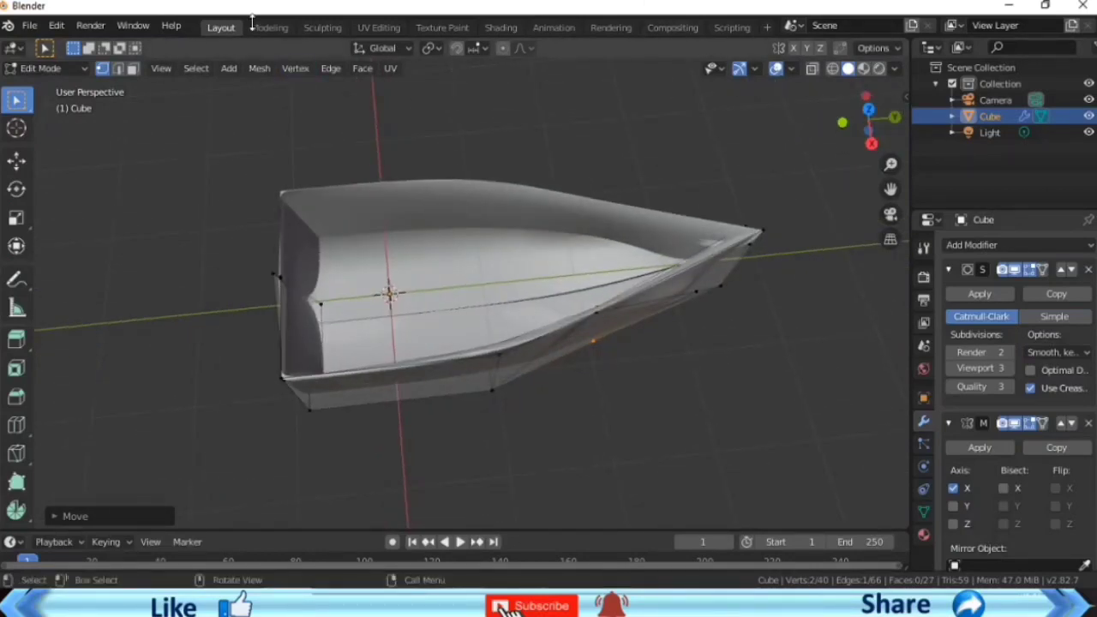
{"action": "left_click", "coordinate": [51, 68]}
Step: Switch to Object Mode and deselect the hull to inspect its smoothed shape
{"action": "left_click", "coordinate": [50, 86]}
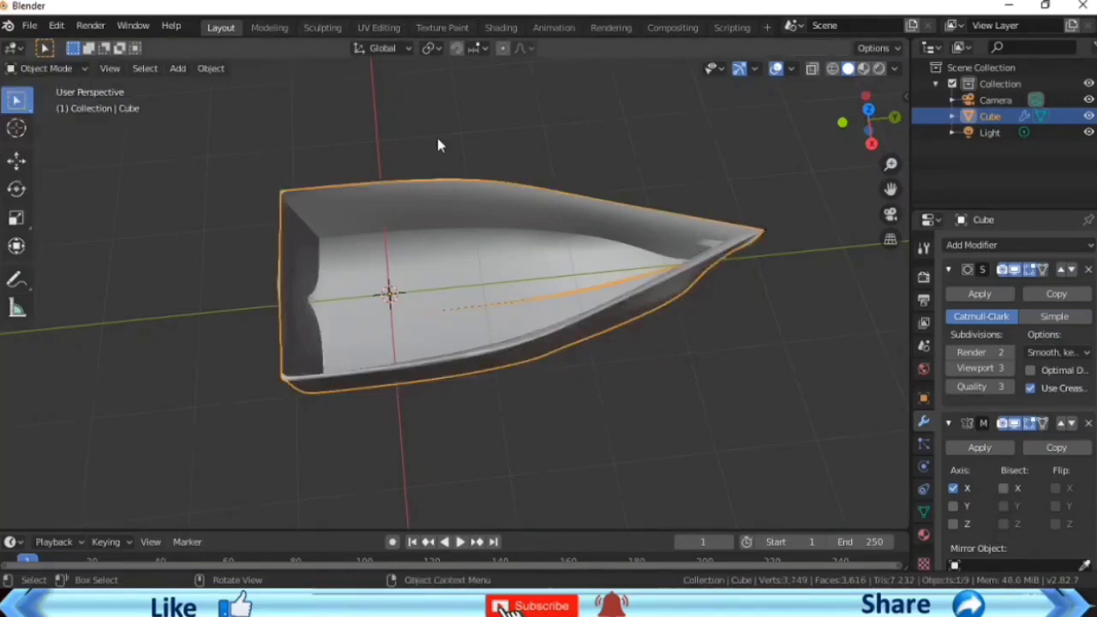
{"action": "left_click", "coordinate": [815, 122]}
{"action": "mouse_move", "coordinate": [815, 123]}
{"action": "middle_mouse_down"}
{"action": "mouse_move", "coordinate": [755, 223]}
{"action": "mouse_move", "coordinate": [686, 257]}
{"action": "mouse_move", "coordinate": [660, 334]}
{"action": "mouse_move", "coordinate": [583, 274]}
{"action": "middle_mouse_up"}
Step: In top view, nudge the bow centre vertex with proportional editing, then return to Object Mode
{"action": "left_click", "coordinate": [45, 69]}
{"action": "left_click", "coordinate": [44, 105]}
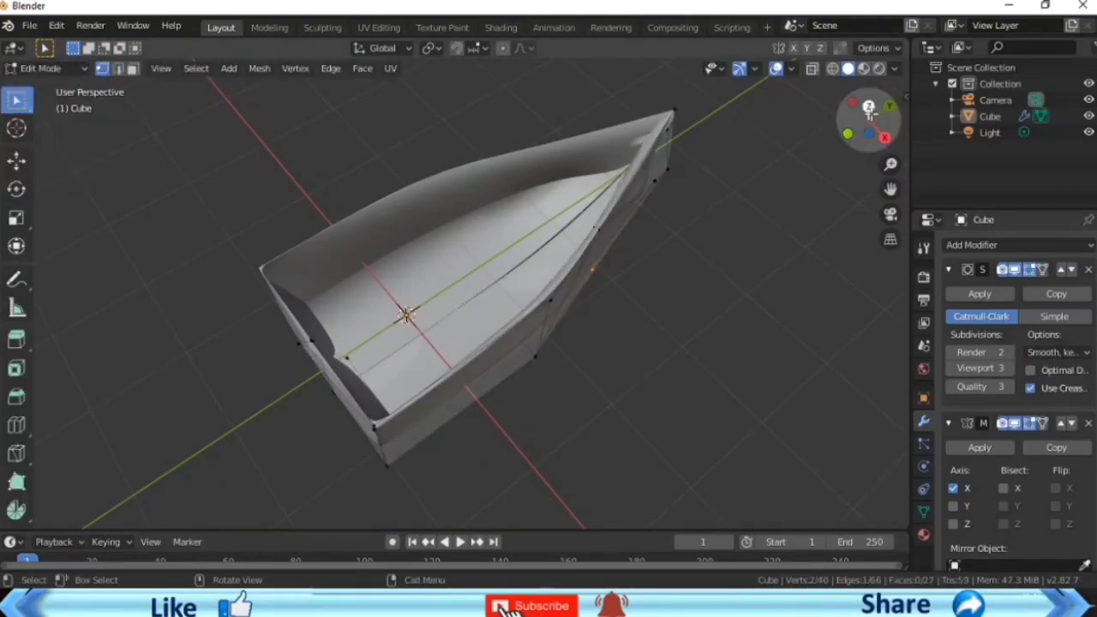
{"action": "left_click", "coordinate": [870, 112]}
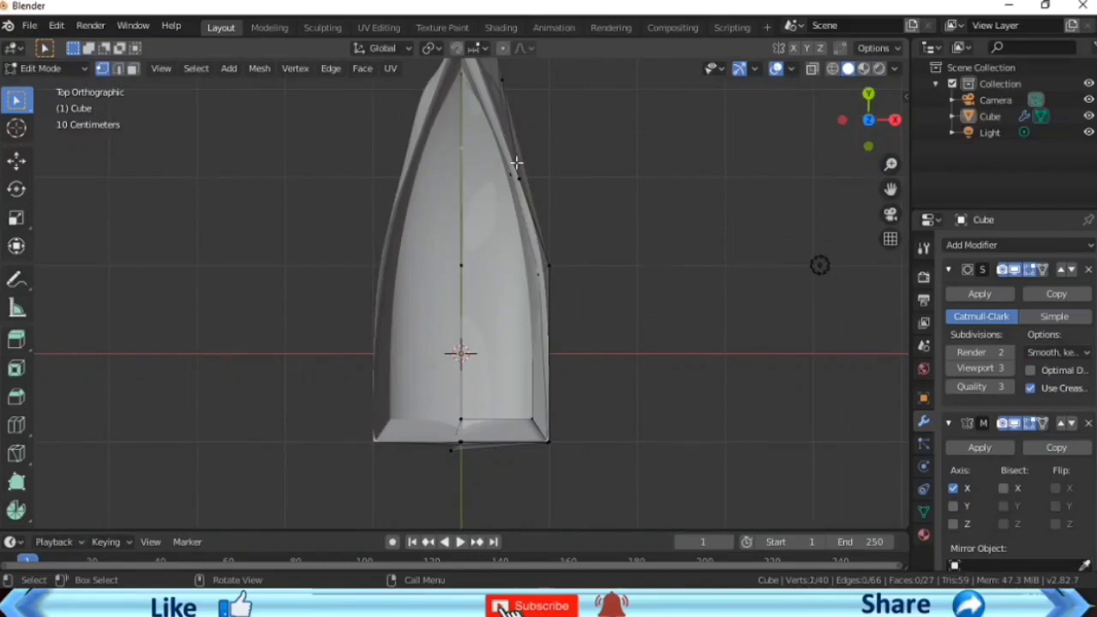
{"action": "left_click", "coordinate": [504, 48]}
{"action": "key", "text": "g"}
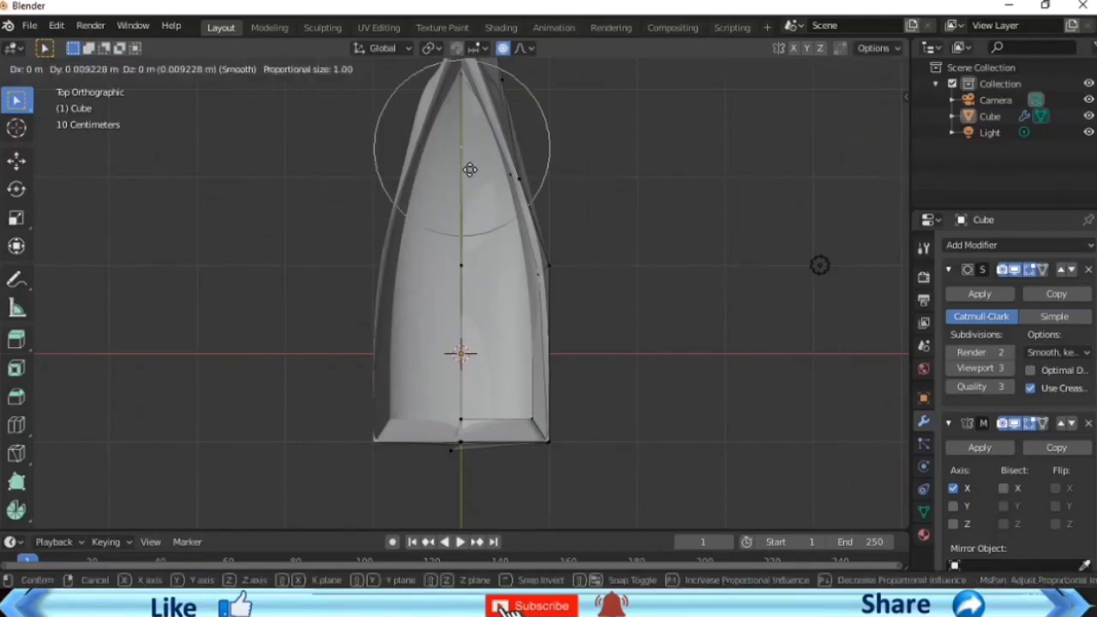
{"action": "left_click", "coordinate": [466, 169]}
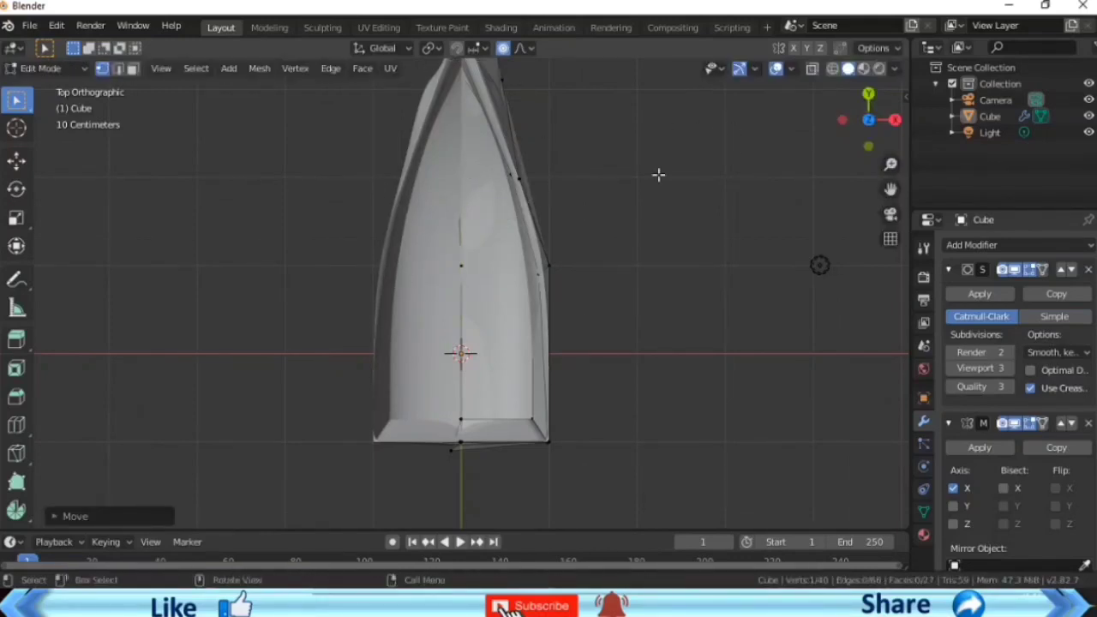
{"action": "left_click", "coordinate": [47, 68]}
{"action": "left_click", "coordinate": [43, 86]}
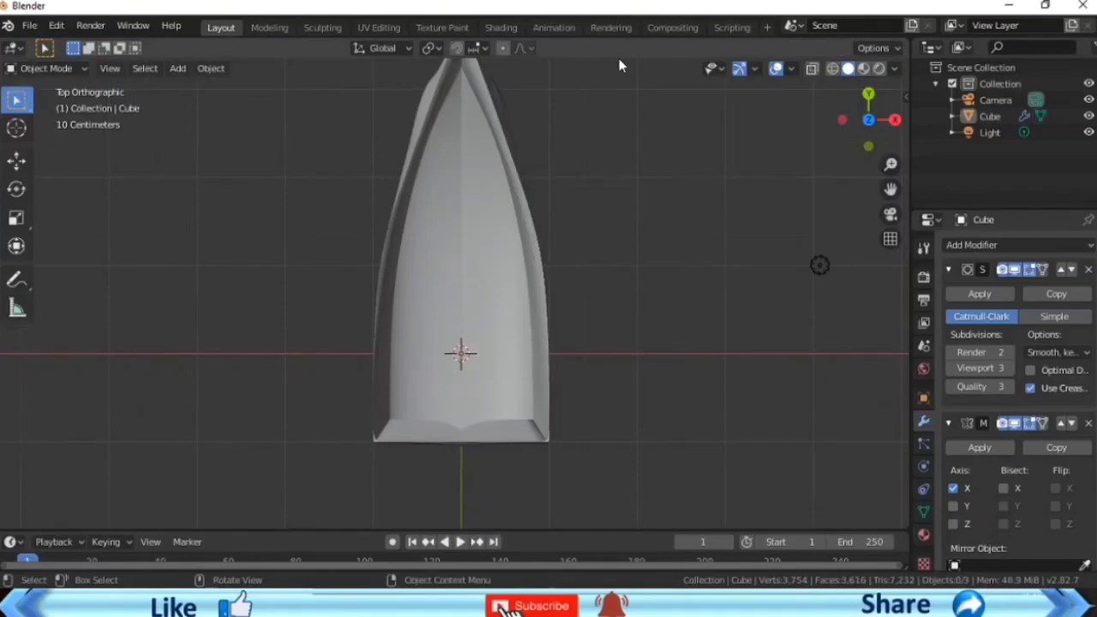
{"action": "mouse_move", "coordinate": [853, 135]}
{"action": "left_mouse_down"}
{"action": "mouse_move", "coordinate": [870, 116]}
{"action": "mouse_move", "coordinate": [888, 128]}
{"action": "mouse_move", "coordinate": [859, 137]}
{"action": "left_mouse_up"}
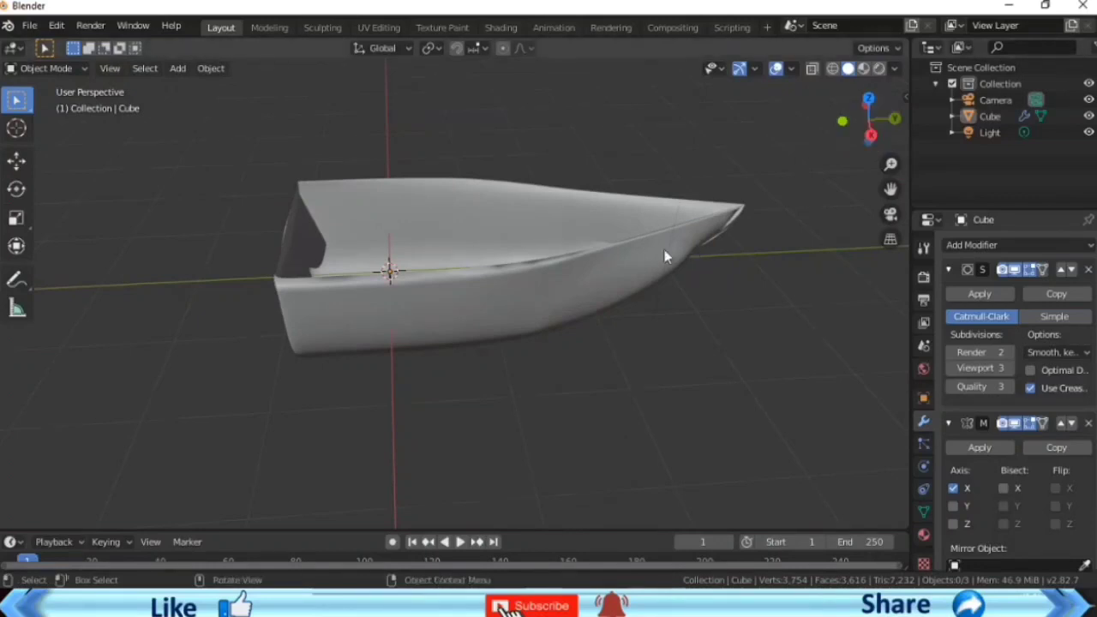
{"action": "left_click", "coordinate": [667, 254]}
Step: In the Shading workspace, set the hull material's Base Color to a saturated orange
{"action": "left_click", "coordinate": [458, 28]}
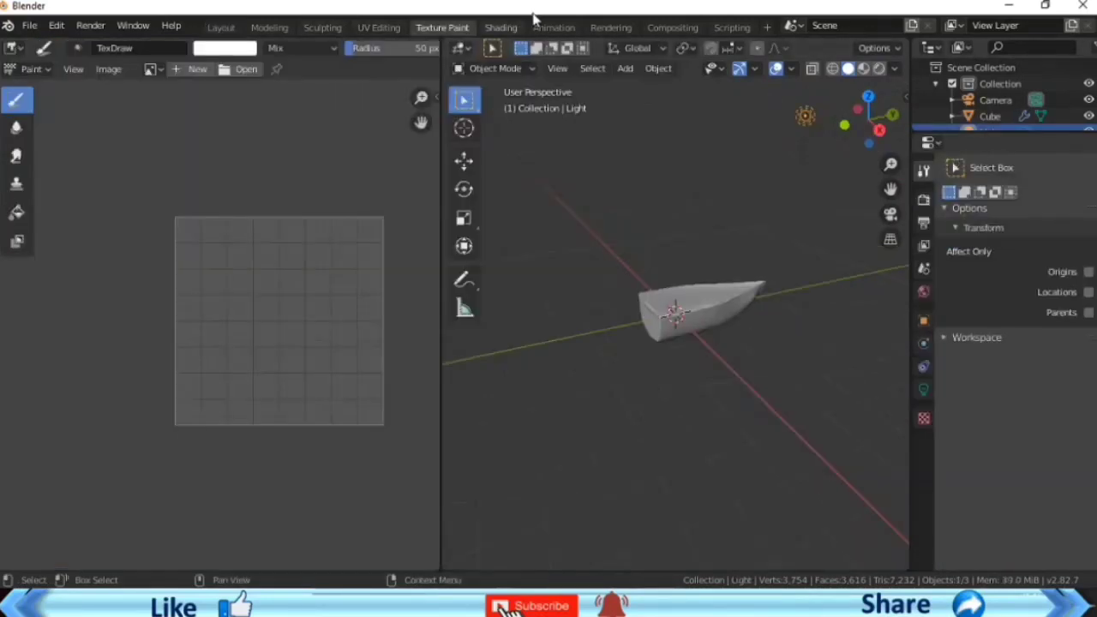
{"action": "left_click", "coordinate": [510, 28]}
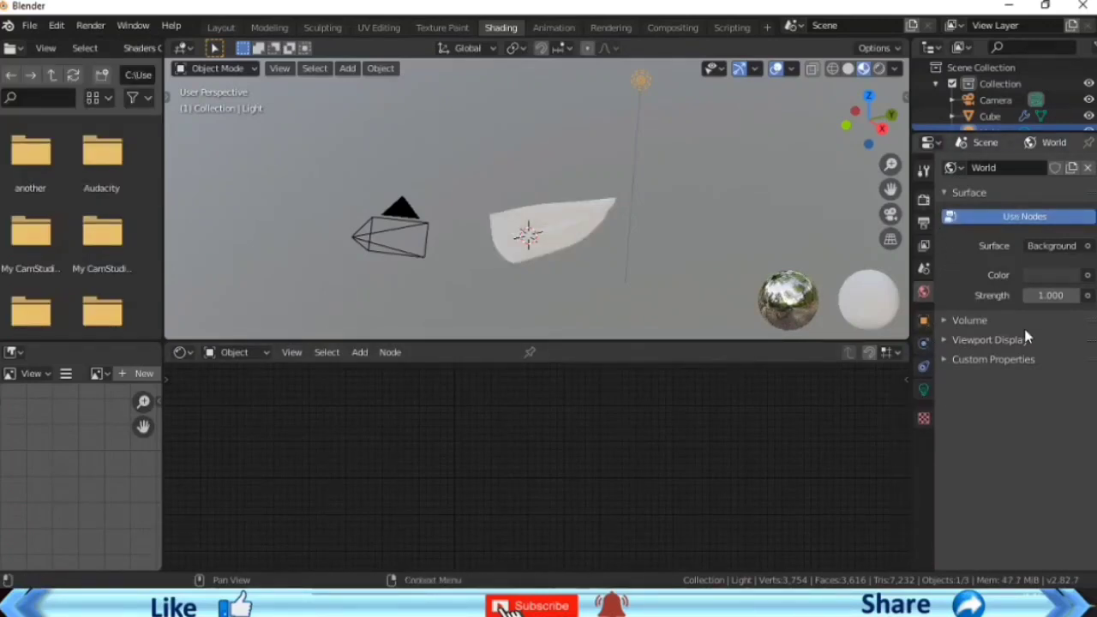
{"action": "left_click", "coordinate": [547, 238]}
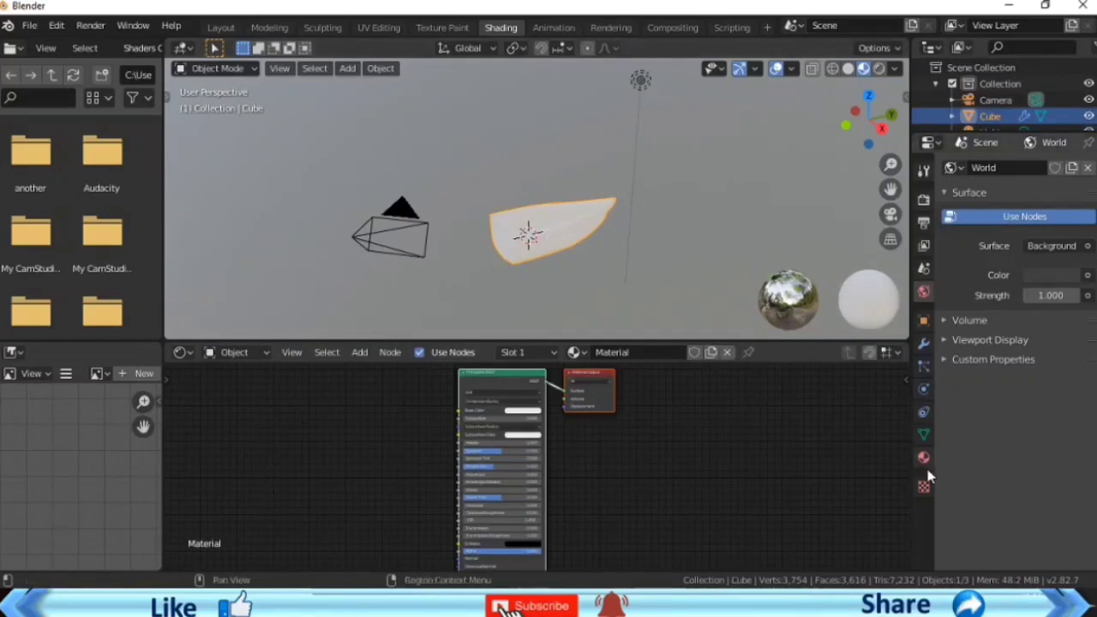
{"action": "left_click", "coordinate": [924, 457]}
{"action": "left_click", "coordinate": [1052, 402]}
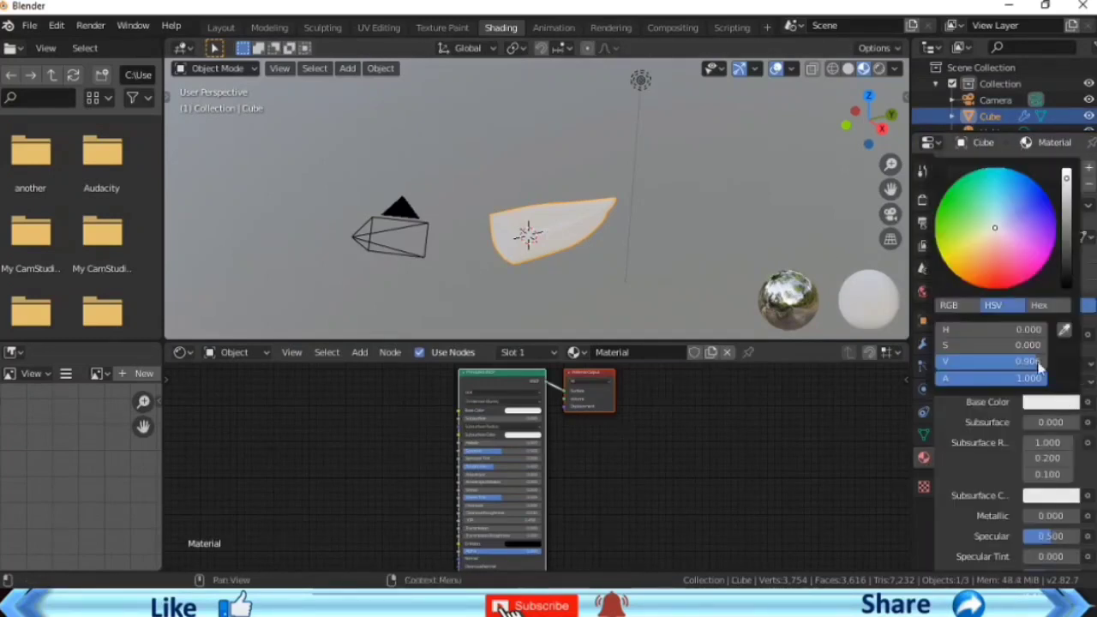
{"action": "left_click", "coordinate": [980, 272]}
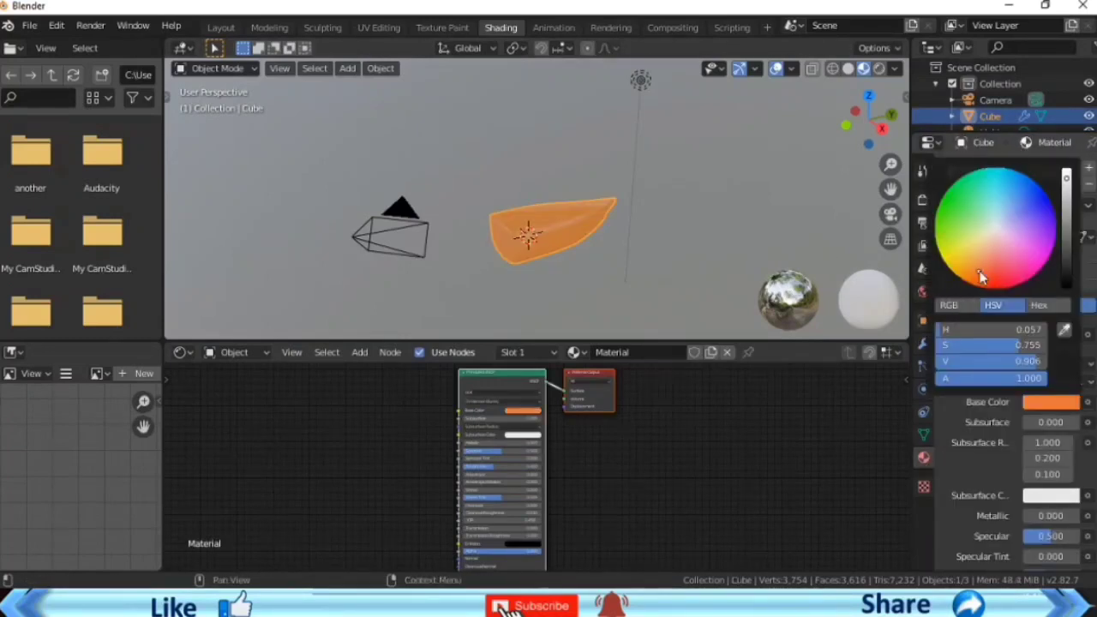
{"action": "left_click_drag", "start_coordinate": [981, 273], "coordinate": [975, 278]}
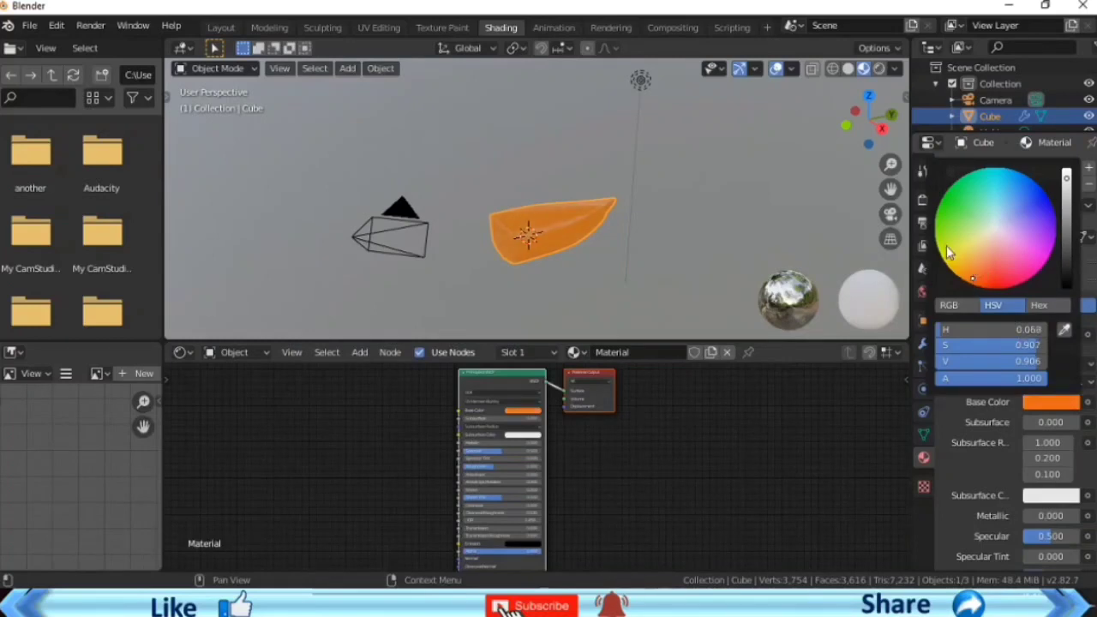
Step: Back in Layout, switch to Material Preview shading and orbit around the orange boat
{"action": "left_click", "coordinate": [225, 26]}
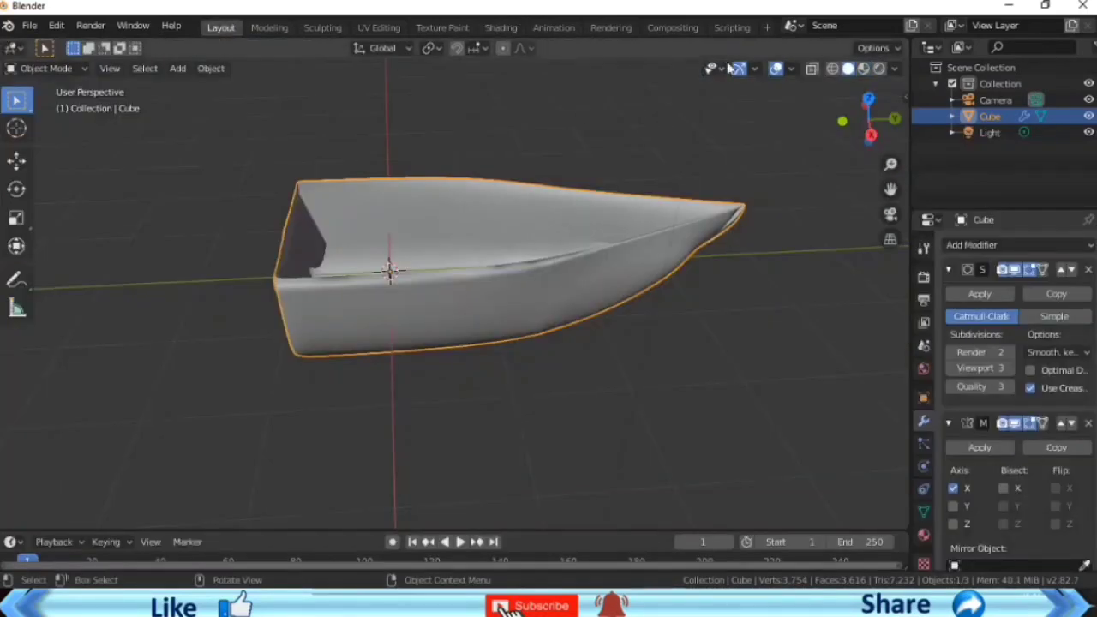
{"action": "left_click", "coordinate": [864, 68]}
{"action": "left_click_drag", "start_coordinate": [869, 120], "coordinate": [891, 121]}
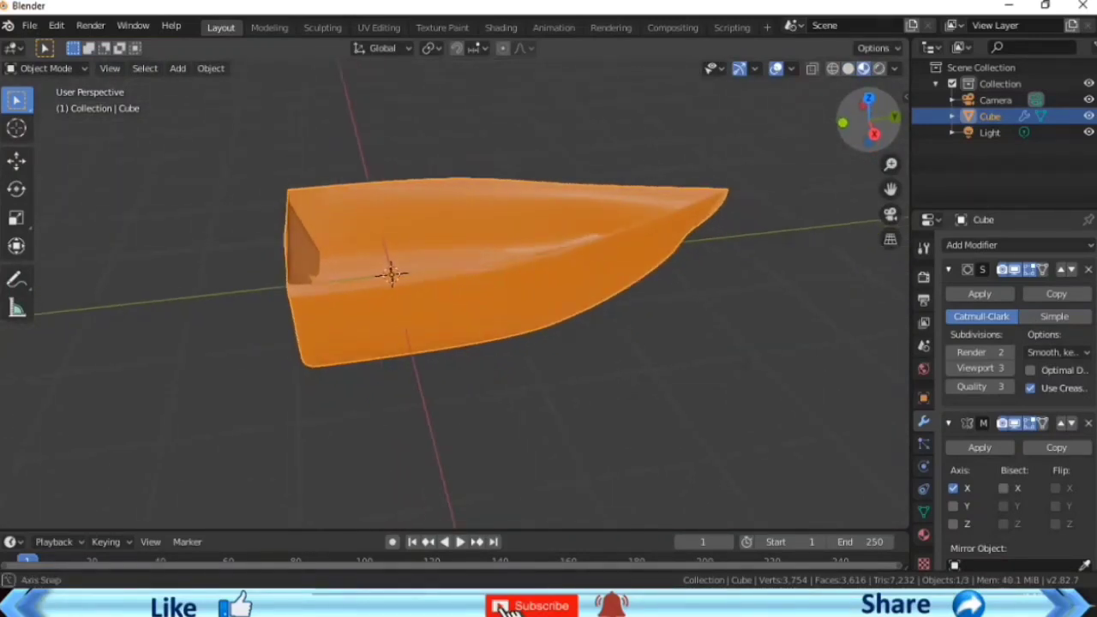
{"action": "middle_click_drag", "start_coordinate": [583, 240], "coordinate": [598, 237]}
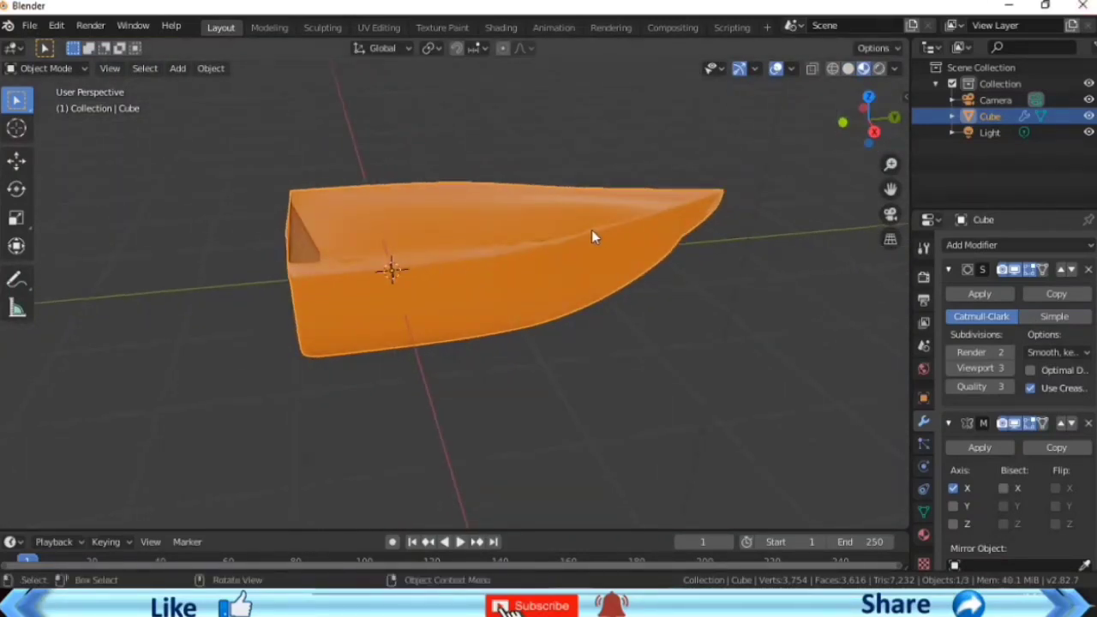
Step: Add a new cube and flatten it along Z into a thin slab
{"action": "left_click", "coordinate": [78, 71]}
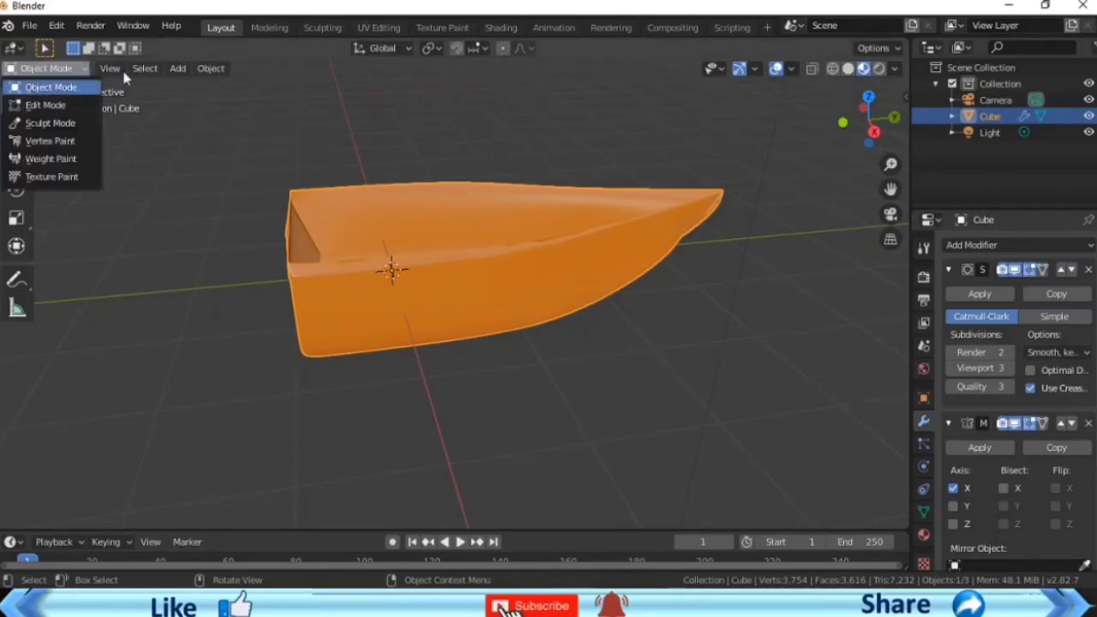
{"action": "left_click", "coordinate": [178, 70]}
{"action": "left_click", "coordinate": [330, 103]}
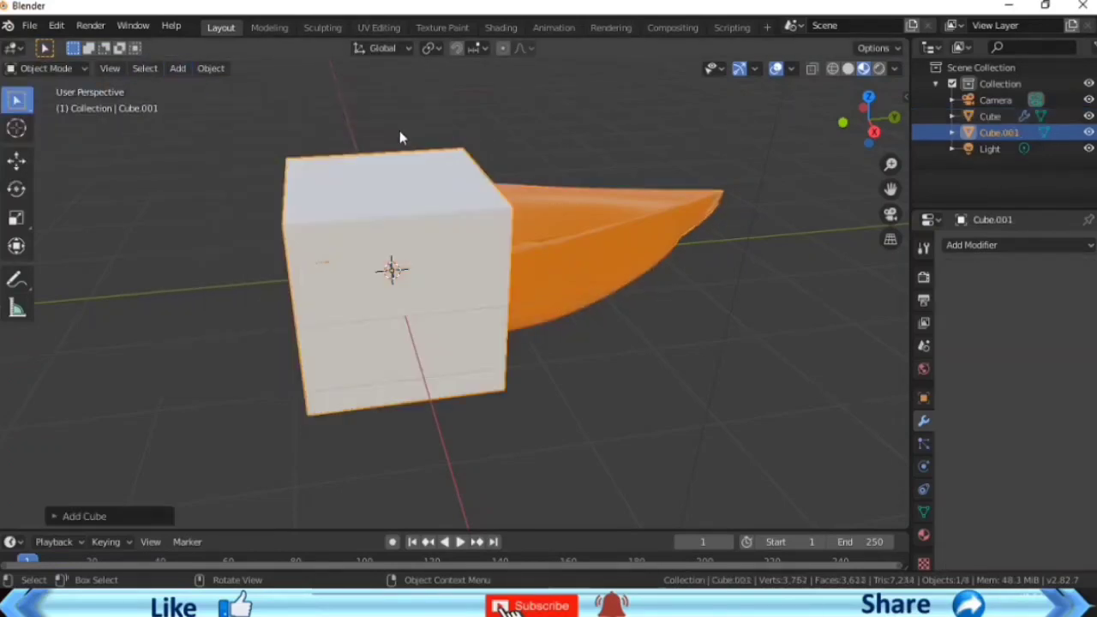
{"action": "key", "text": "s"}
{"action": "key", "text": "z"}
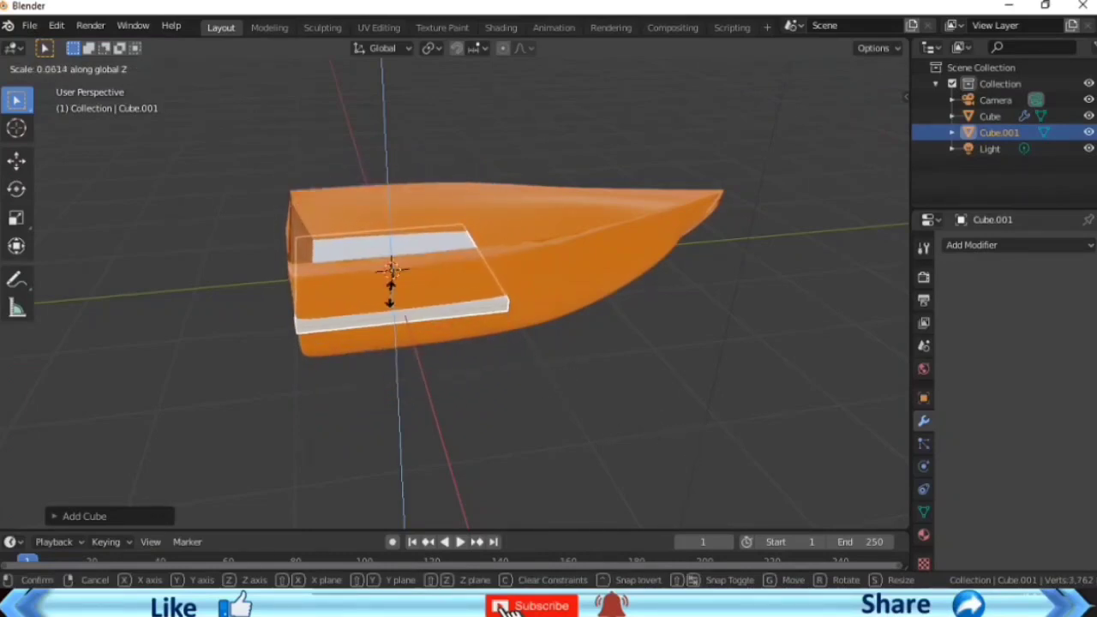
{"action": "left_click", "coordinate": [392, 302]}
Step: Shorten the slab's depth along Y, checking it from the top orthographic view
{"action": "key", "text": "s"}
{"action": "key", "text": "y"}
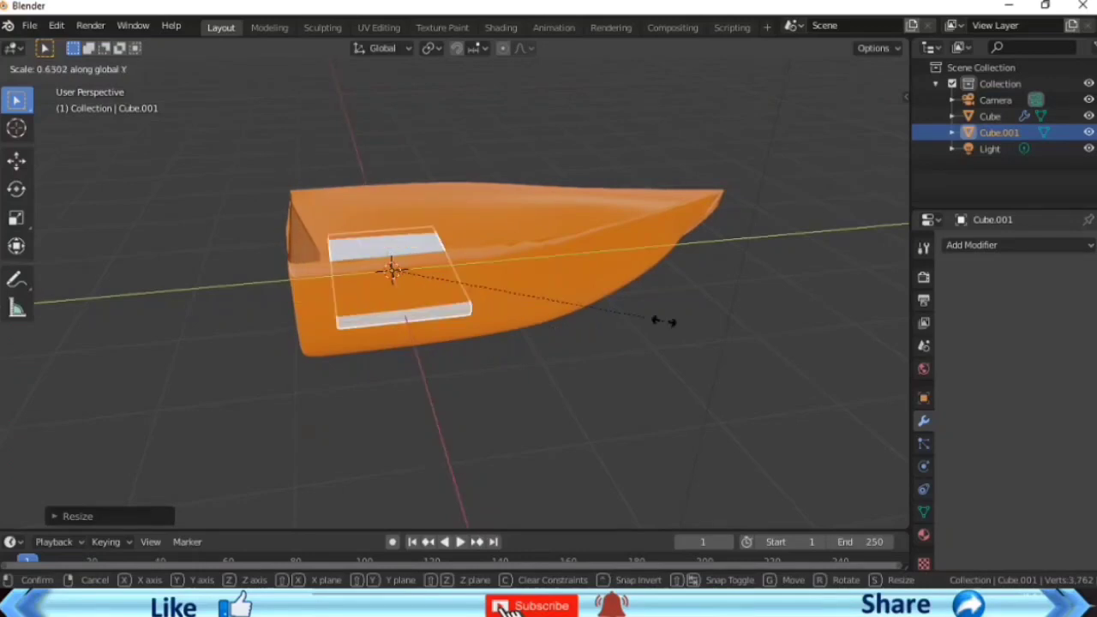
{"action": "left_click", "coordinate": [470, 320]}
{"action": "left_click_drag", "start_coordinate": [867, 120], "coordinate": [840, 141]}
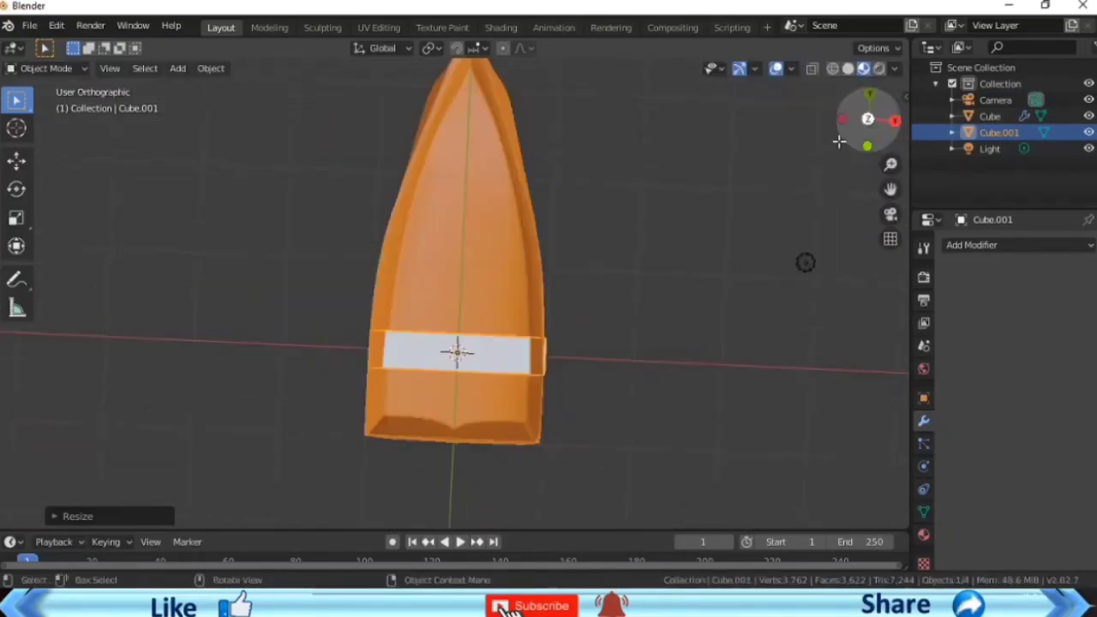
{"action": "left_click", "coordinate": [867, 119]}
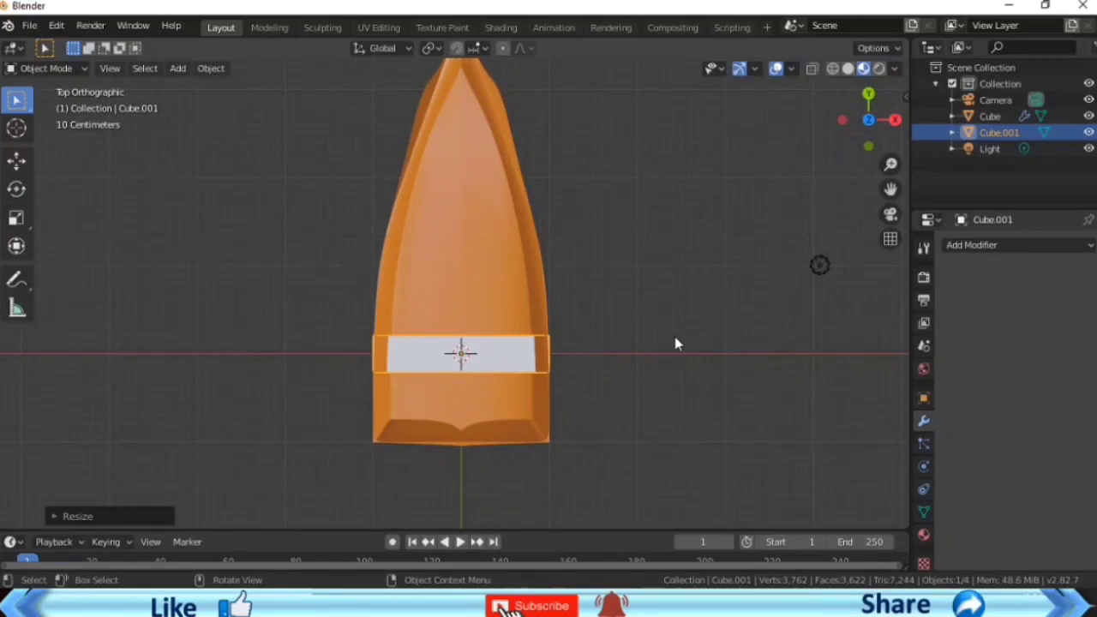
{"action": "key", "text": "s"}
{"action": "key", "text": "y"}
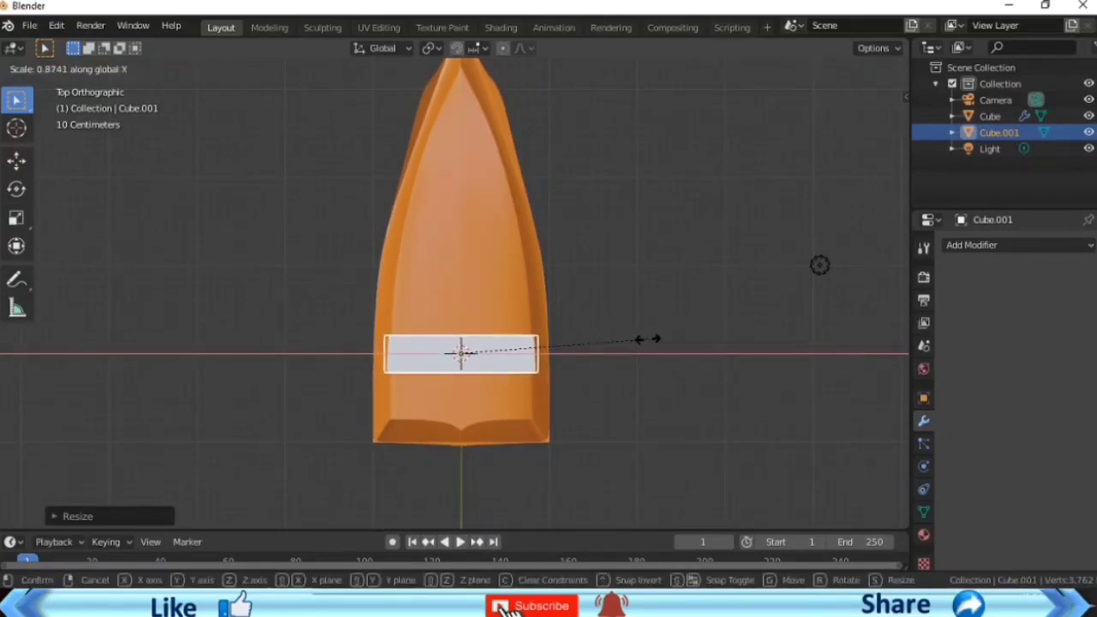
{"action": "left_click", "coordinate": [645, 339]}
Step: Raise the slab along Z so it sits inside the orange hull
{"action": "middle_click_drag", "start_coordinate": [819, 265], "coordinate": [634, 379]}
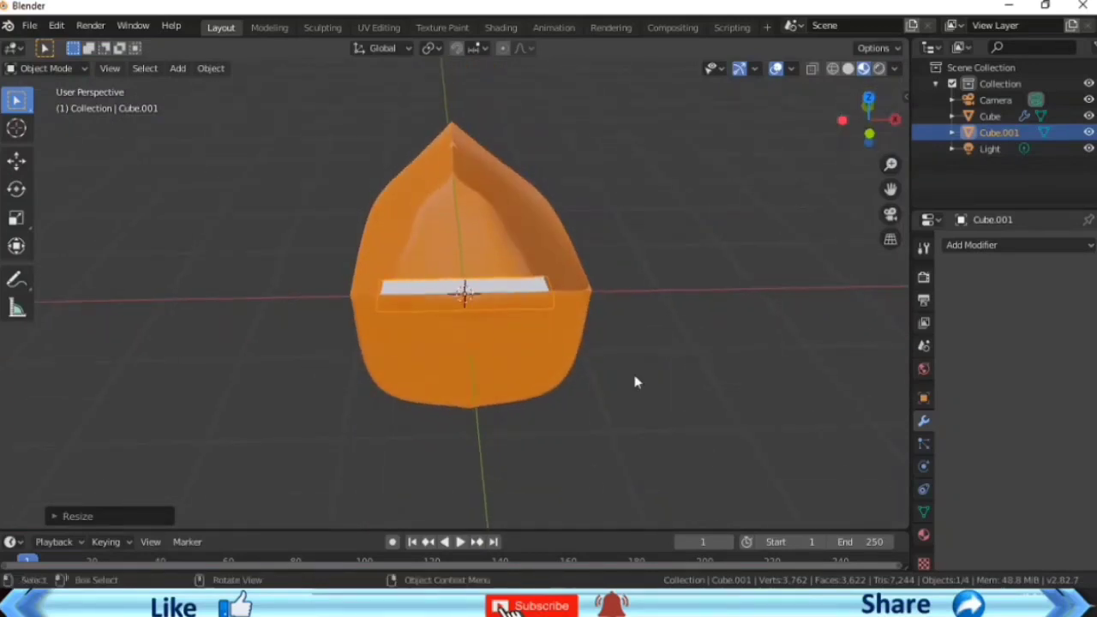
{"action": "key", "text": "g"}
{"action": "key", "text": "z"}
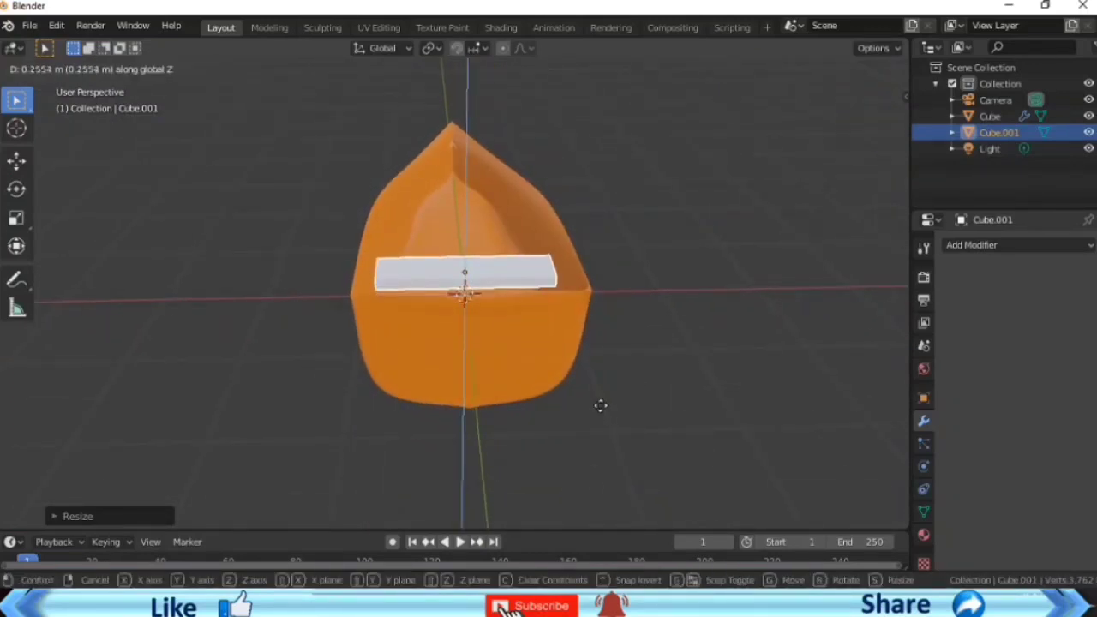
{"action": "left_click", "coordinate": [604, 415]}
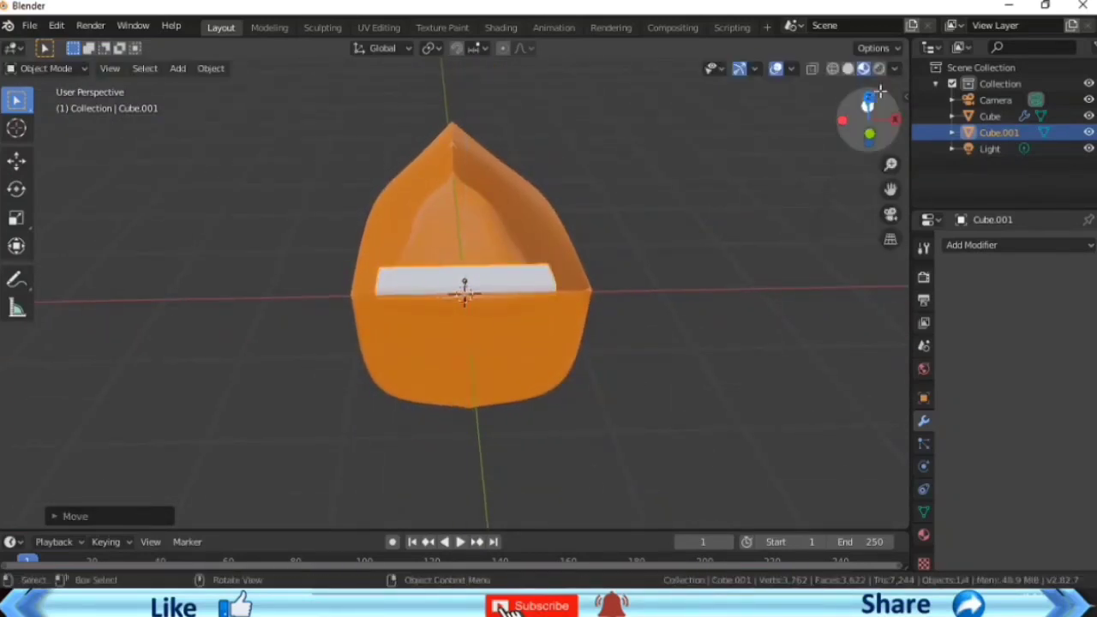
Step: Widen the slab along X so the bench spans the hull
{"action": "key", "text": "s"}
{"action": "key", "text": "x"}
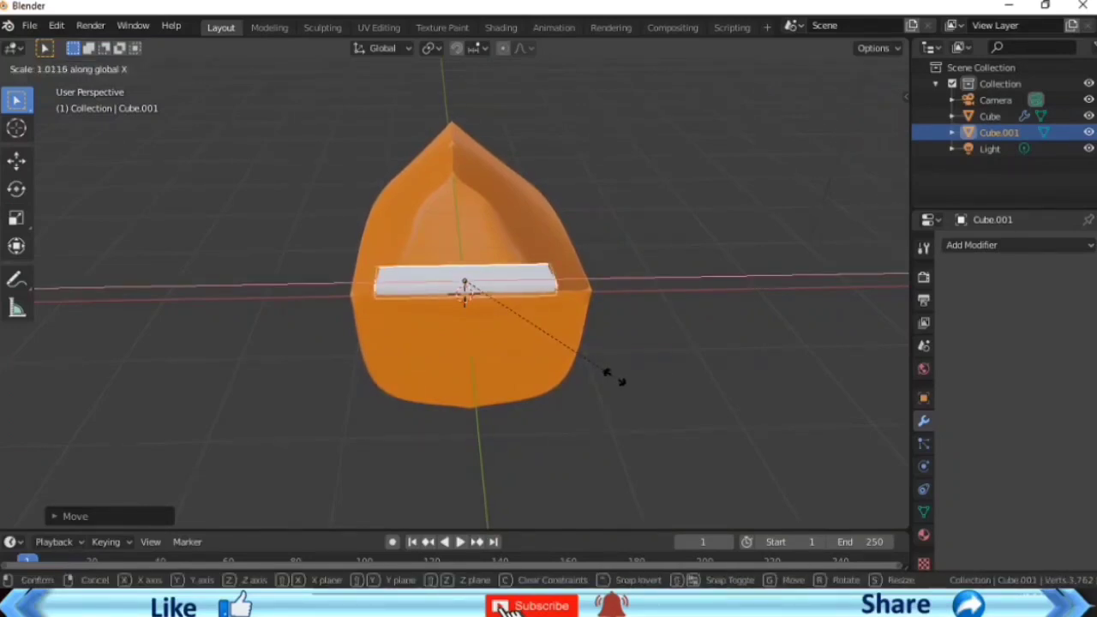
{"action": "left_click", "coordinate": [618, 376]}
{"action": "middle_click_drag", "start_coordinate": [619, 377], "coordinate": [548, 368]}
{"action": "middle_click_drag", "start_coordinate": [496, 241], "coordinate": [495, 241]}
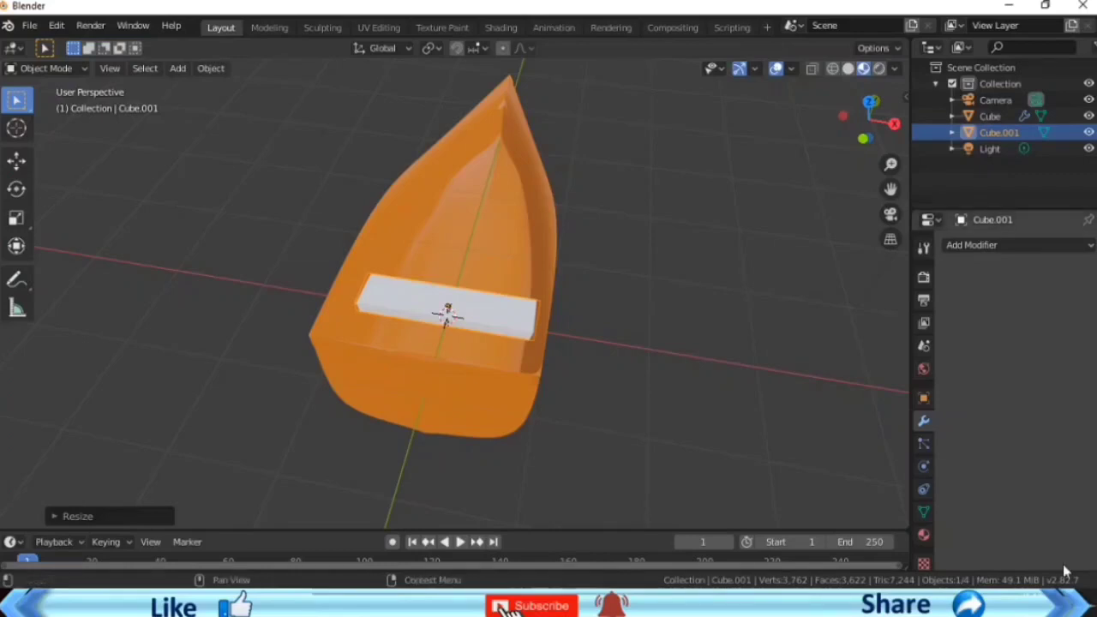
{"action": "key", "text": "alt+Tab"}
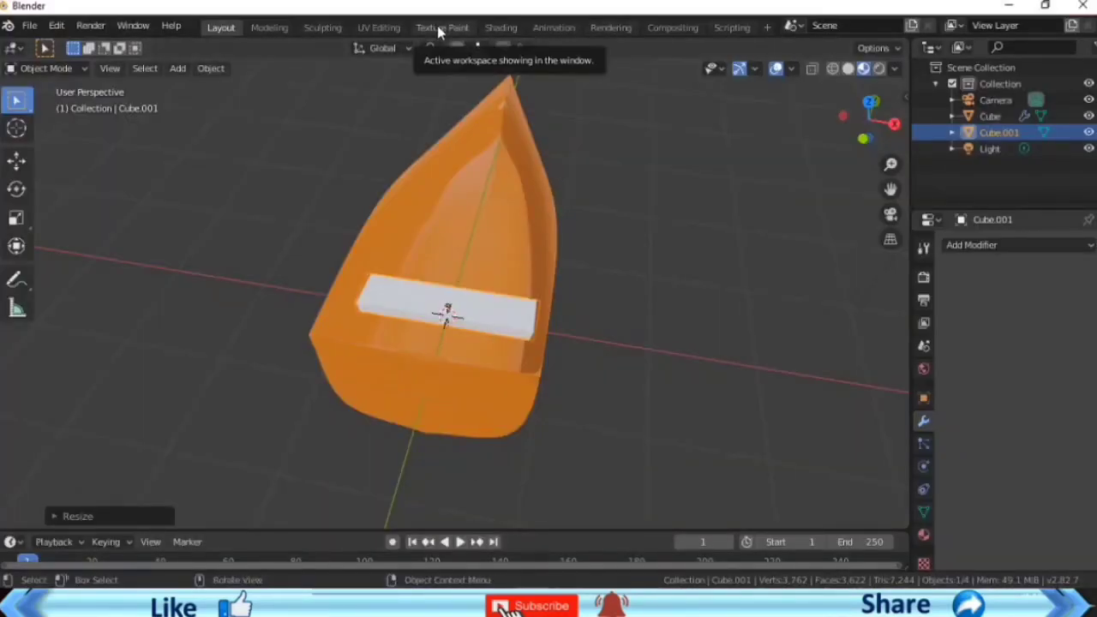
Step: Create a new material for the bench slab and open its Base Color picker
{"action": "left_click", "coordinate": [502, 27]}
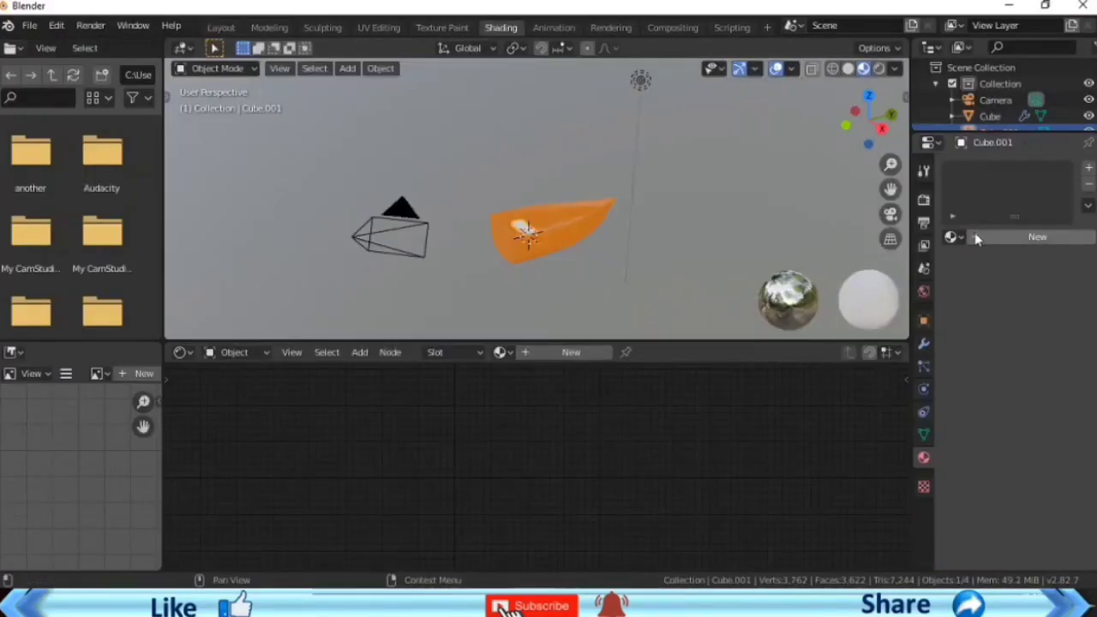
{"action": "left_click", "coordinate": [995, 238]}
{"action": "left_click", "coordinate": [1051, 402]}
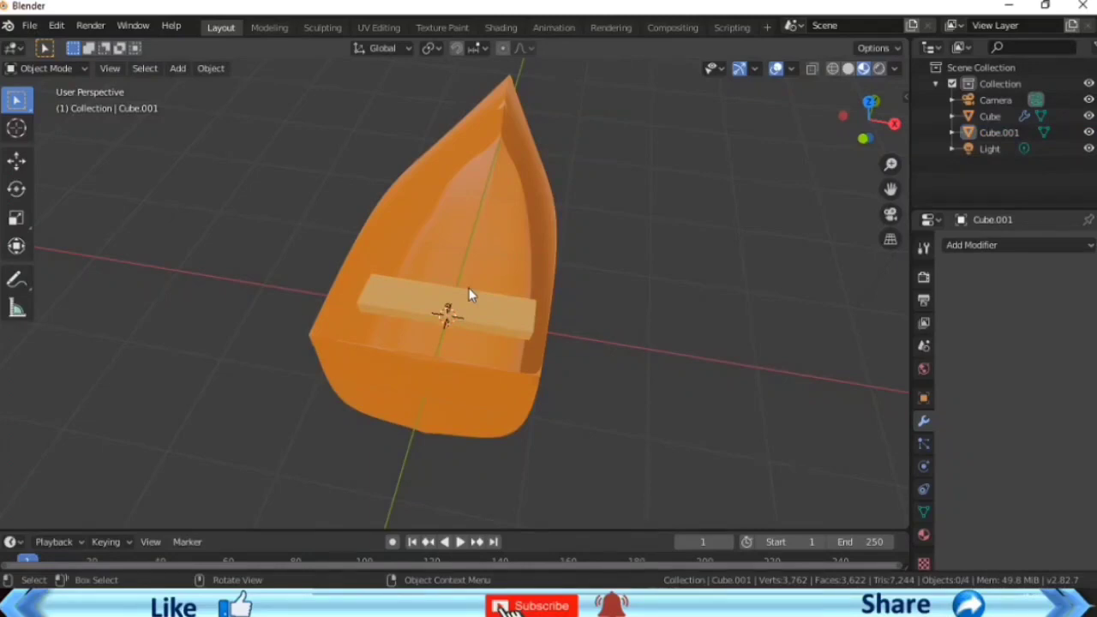
Step: Duplicate the bench as Cube.002 along Y toward the bow, then frame it in Edit Mode
{"action": "key", "text": "shift+d"}
{"action": "key", "text": "y"}
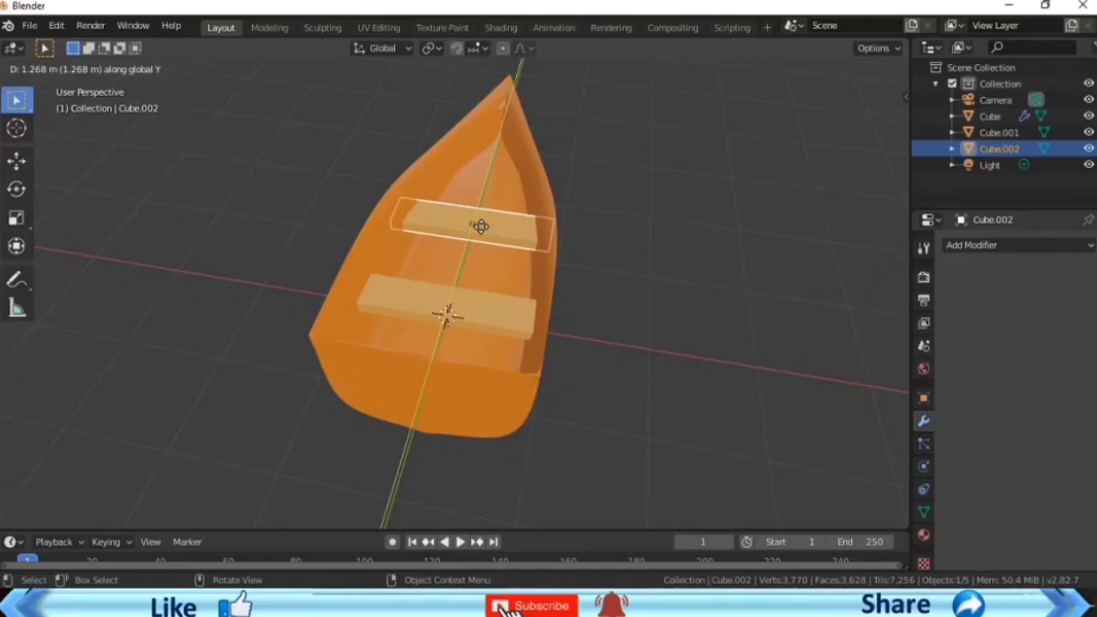
{"action": "left_click", "coordinate": [480, 226]}
{"action": "middle_click_drag", "start_coordinate": [480, 226], "coordinate": [874, 127]}
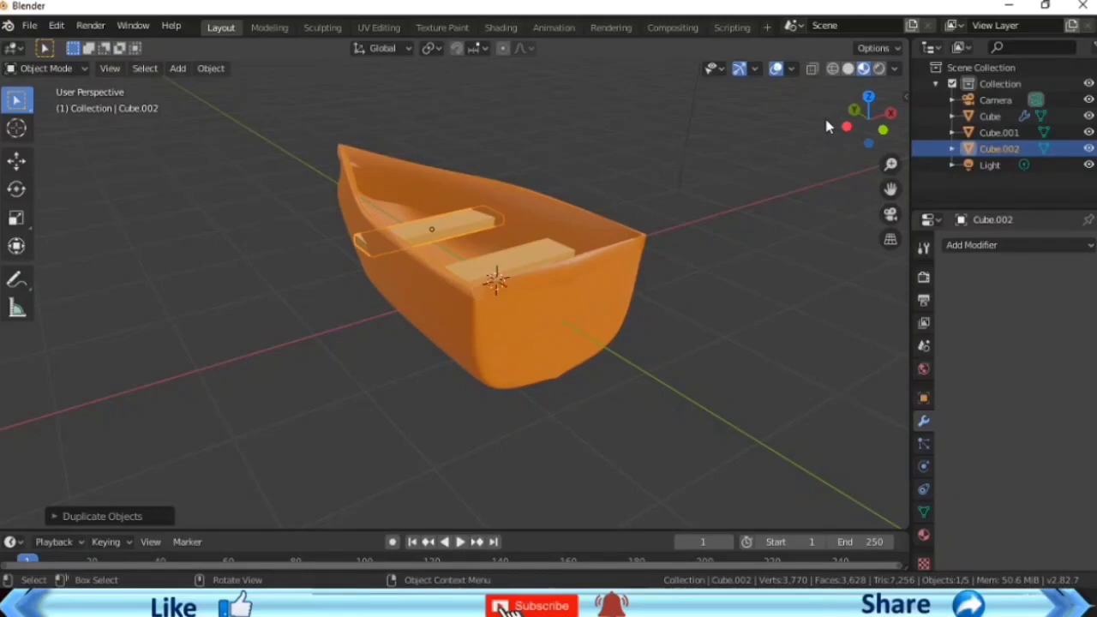
{"action": "key", "text": "Tab"}
{"action": "key", "text": "KP_Decimal"}
{"action": "scroll", "coordinate": [465, 172], "scroll_direction": "up", "scroll_amount": 2}
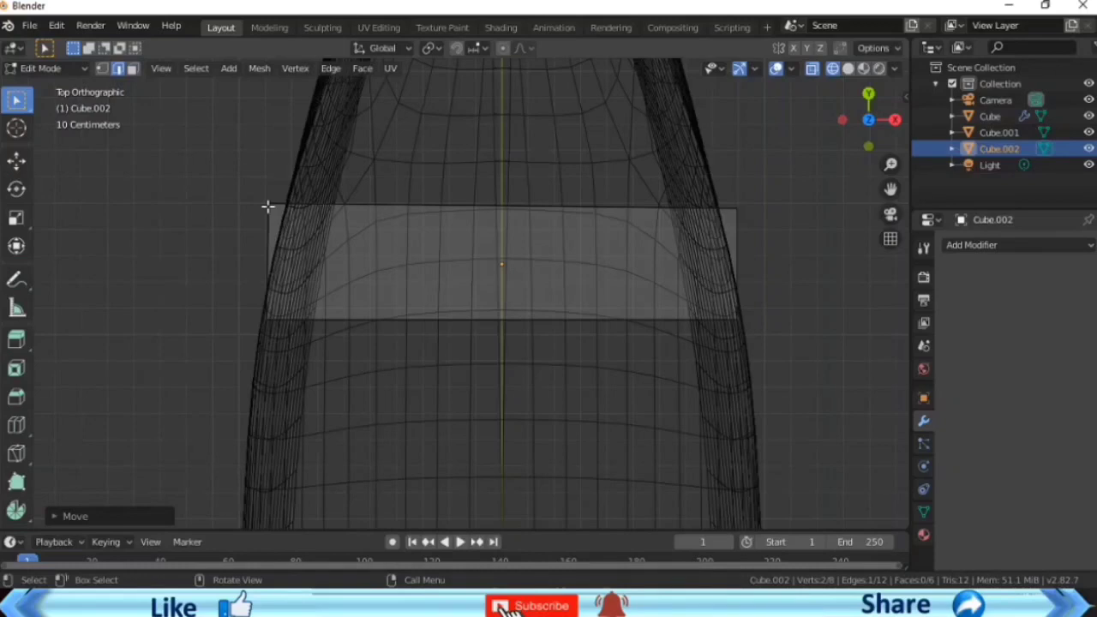
Step: Pull the front bench's end vertices inward to fit the tapering hull
{"action": "key", "text": "g"}
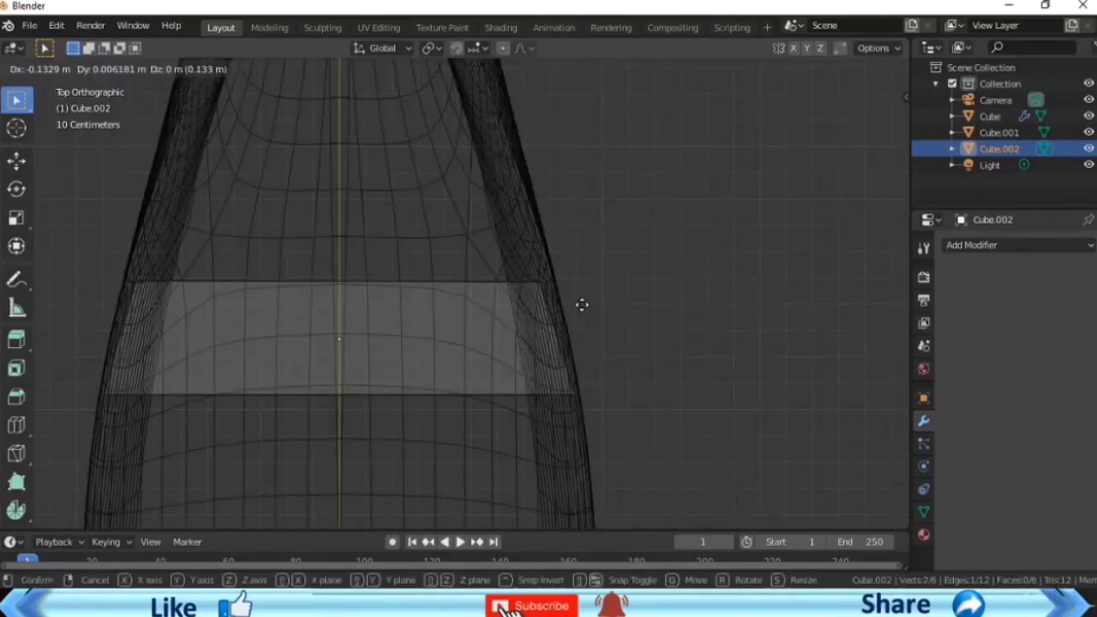
{"action": "left_click", "coordinate": [582, 304]}
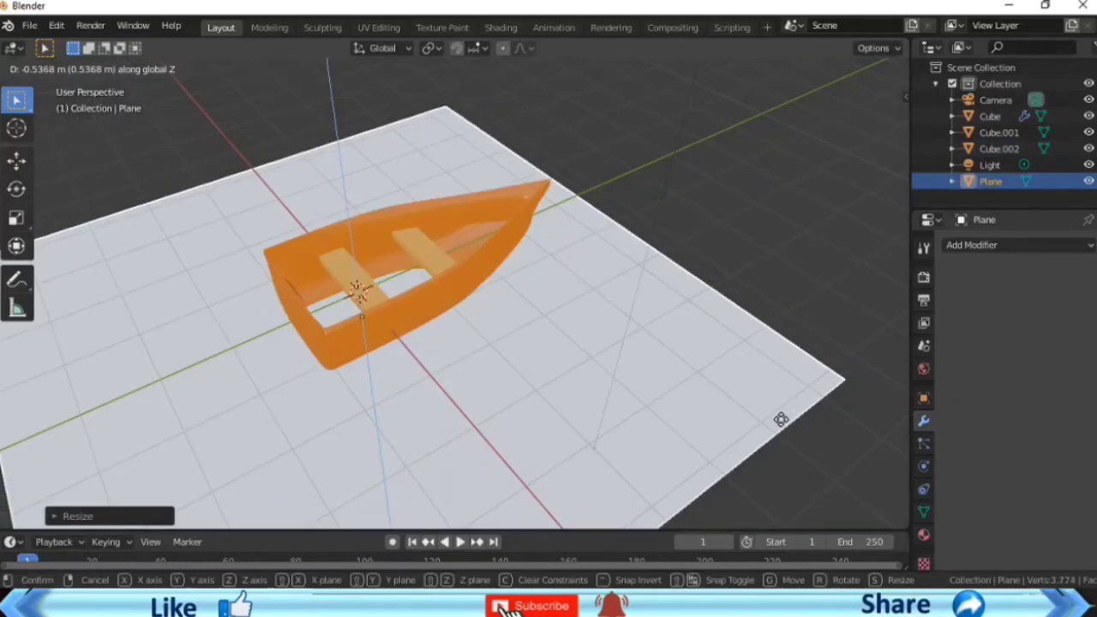
Step: Confirm the plane's lowered position beneath the boat
{"action": "left_click", "coordinate": [677, 340]}
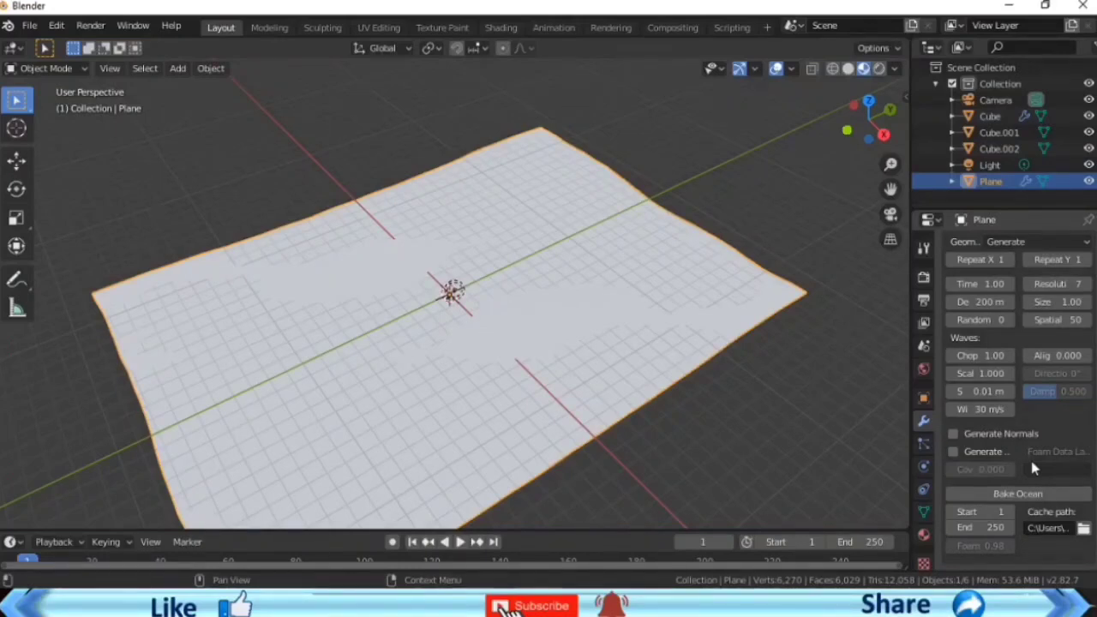
Step: Scale the ocean plane down into a smaller water patch
{"action": "key", "text": "s"}
{"action": "left_click", "coordinate": [678, 288]}
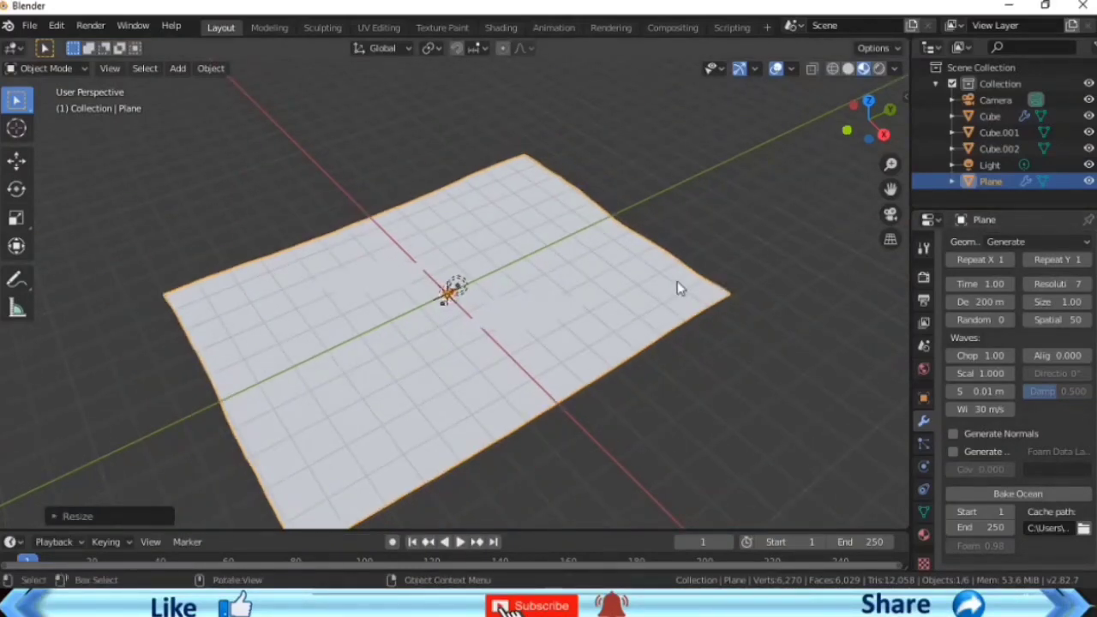